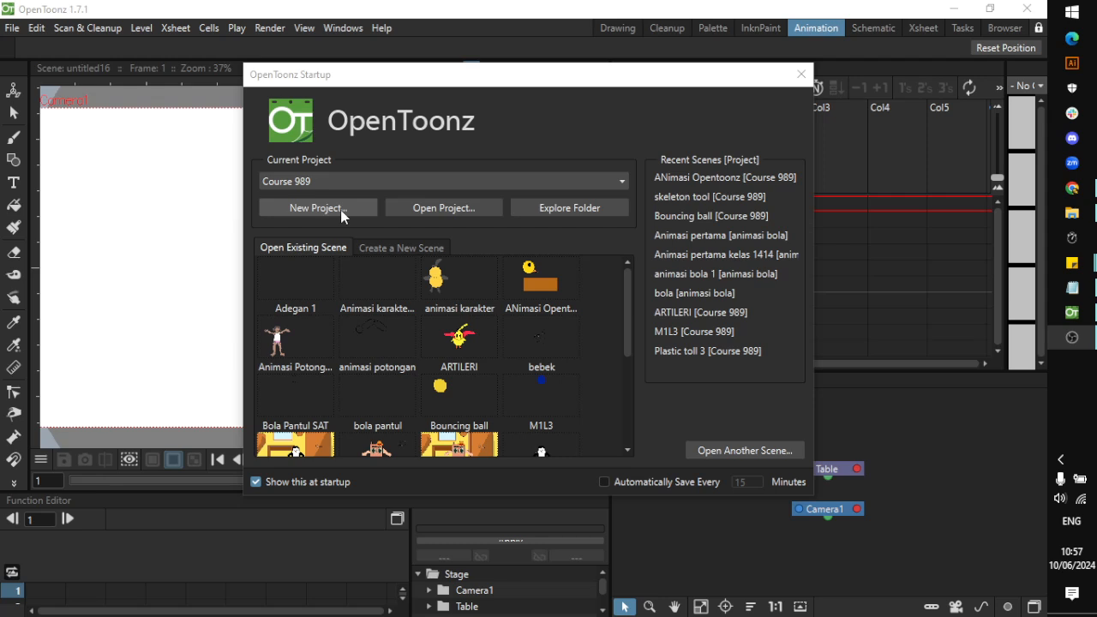
Create a new scene named Skeletoon Tools in the Course 989 project
click(386, 249)
click(415, 273)
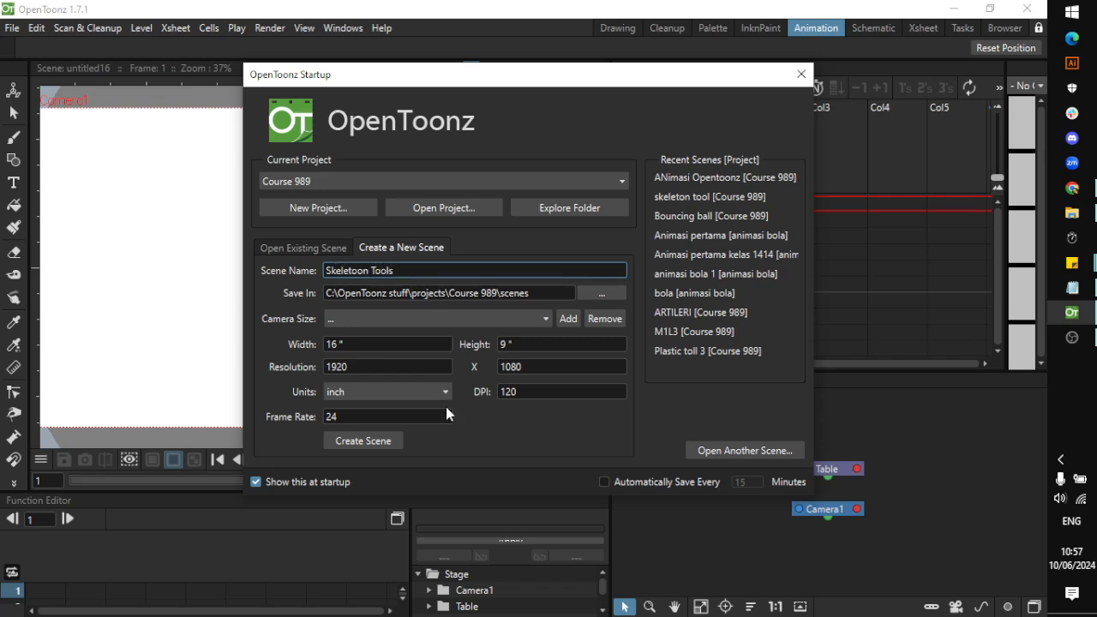
click(386, 450)
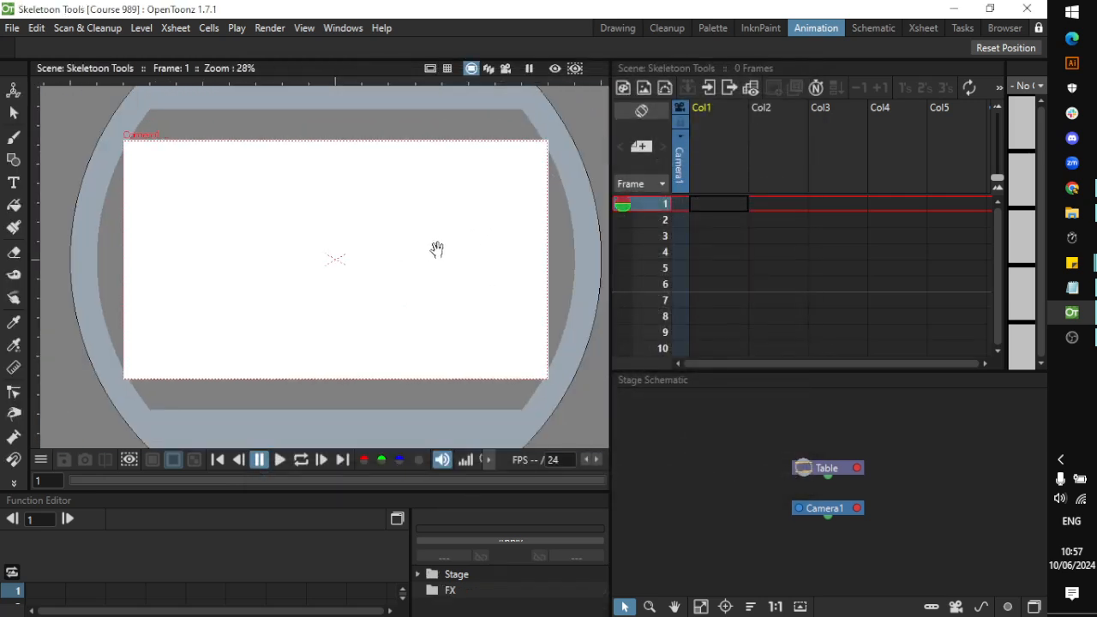
scroll(436, 268, down, 3)
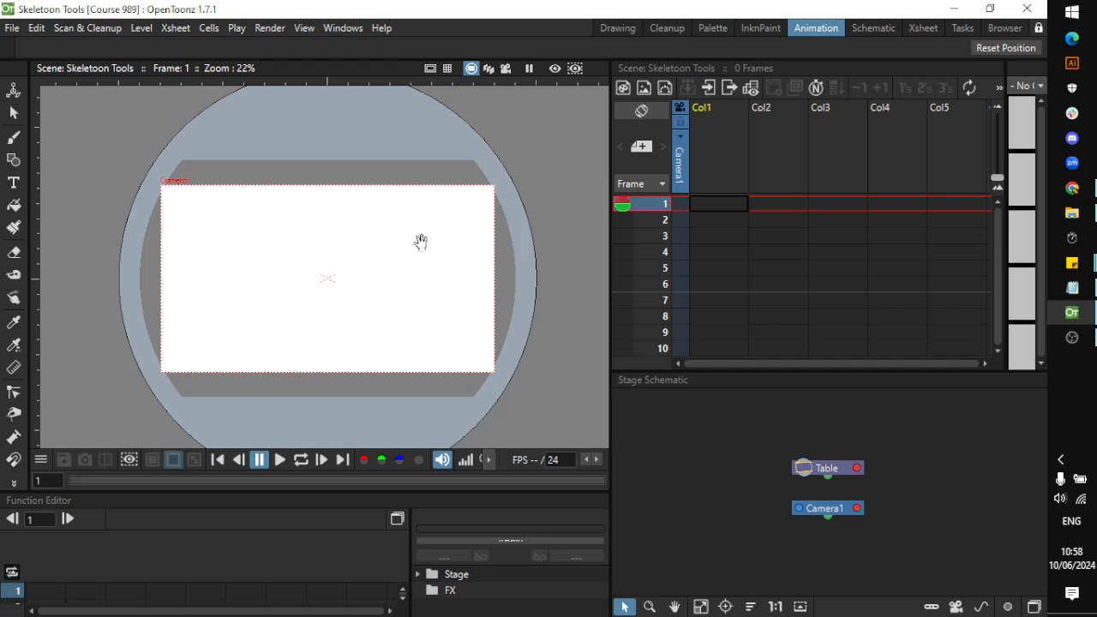
scroll(434, 331, down, 2)
scroll(431, 329, up, 2)
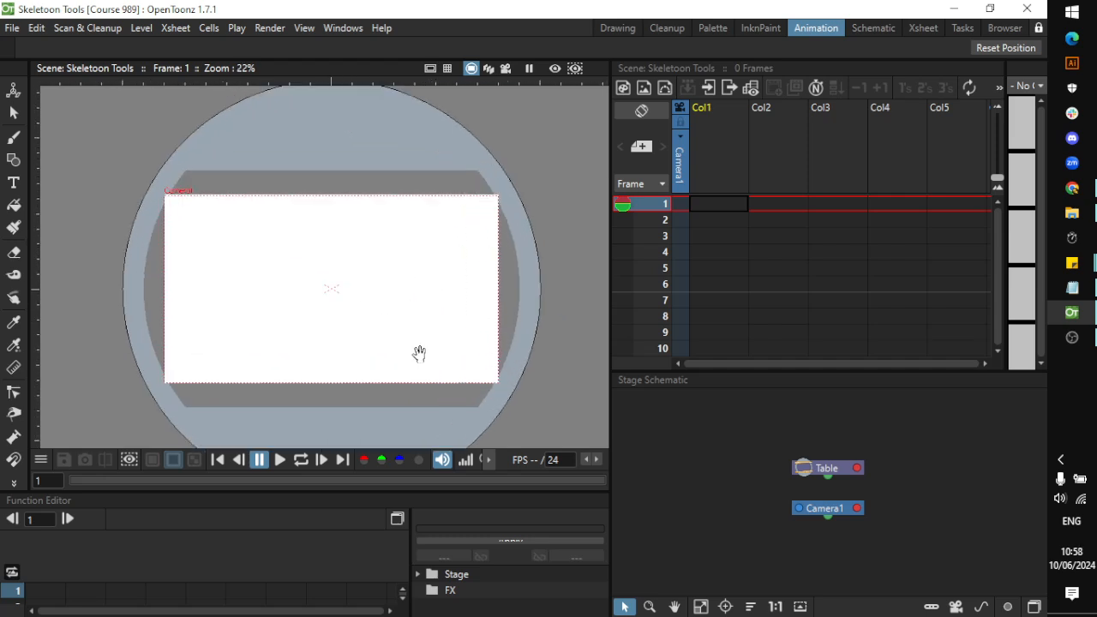
scroll(420, 353, up, 1)
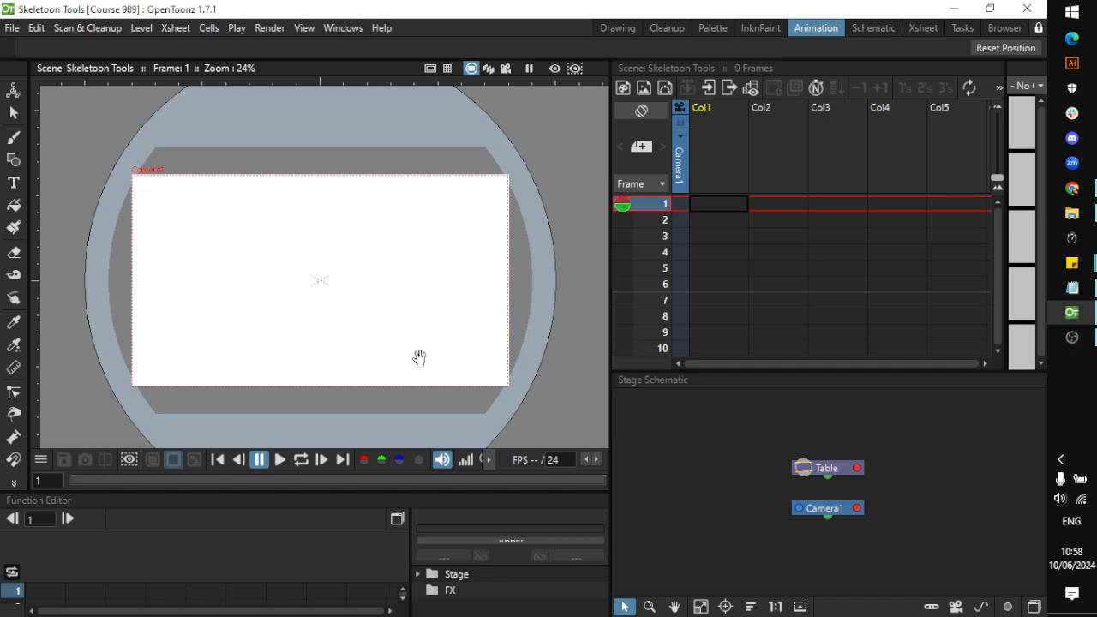
Switch to File Explorer and bring up the folder "A character divided into sections" beside the canvas
click(1072, 213)
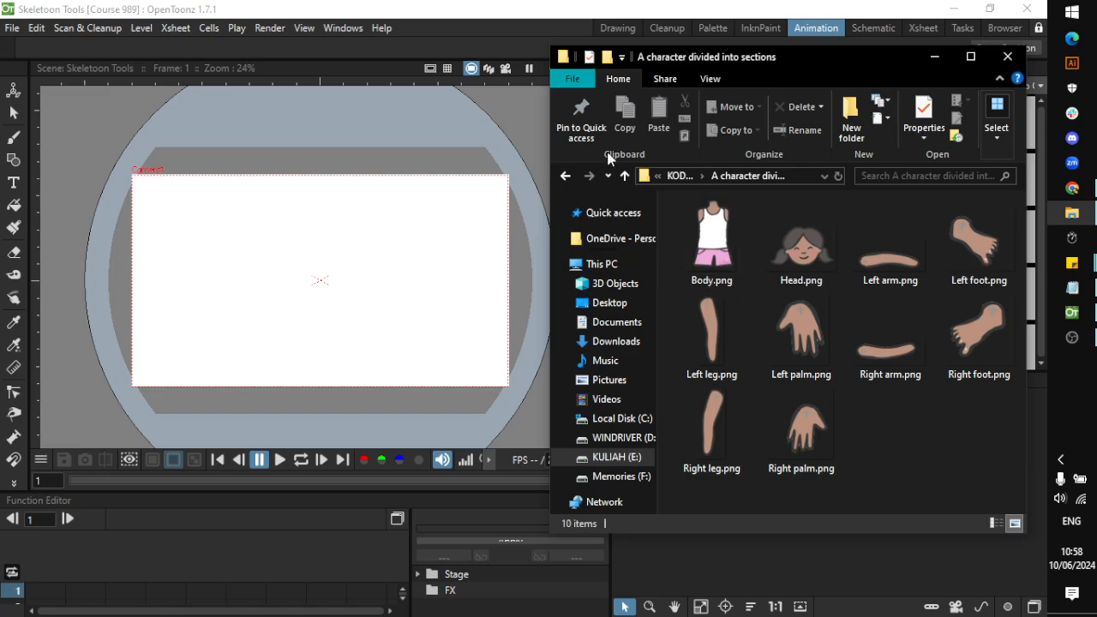
drag(733, 77, 697, 73)
mouse_move(1088, 216)
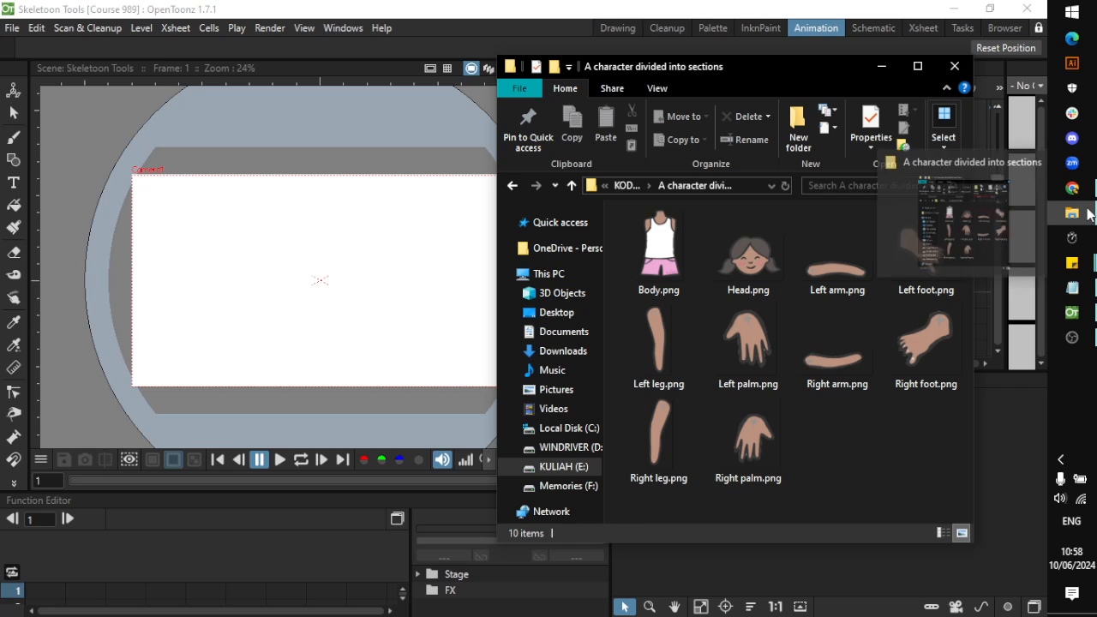
click(999, 236)
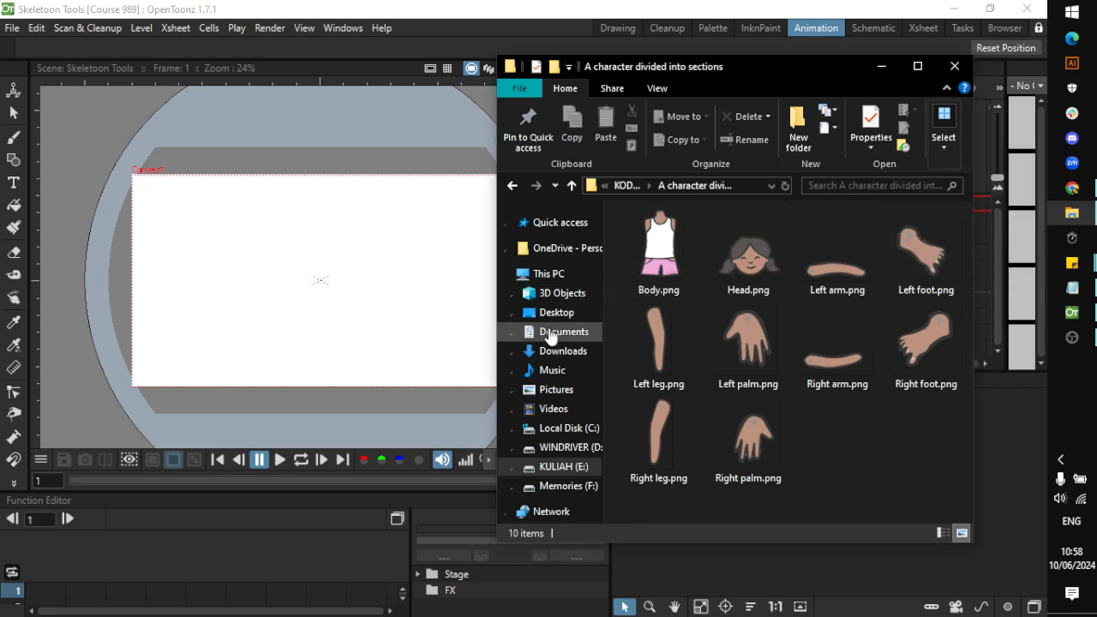
Look through the Downloads folder for the zipped archive of the character divided for cutout animation
click(565, 352)
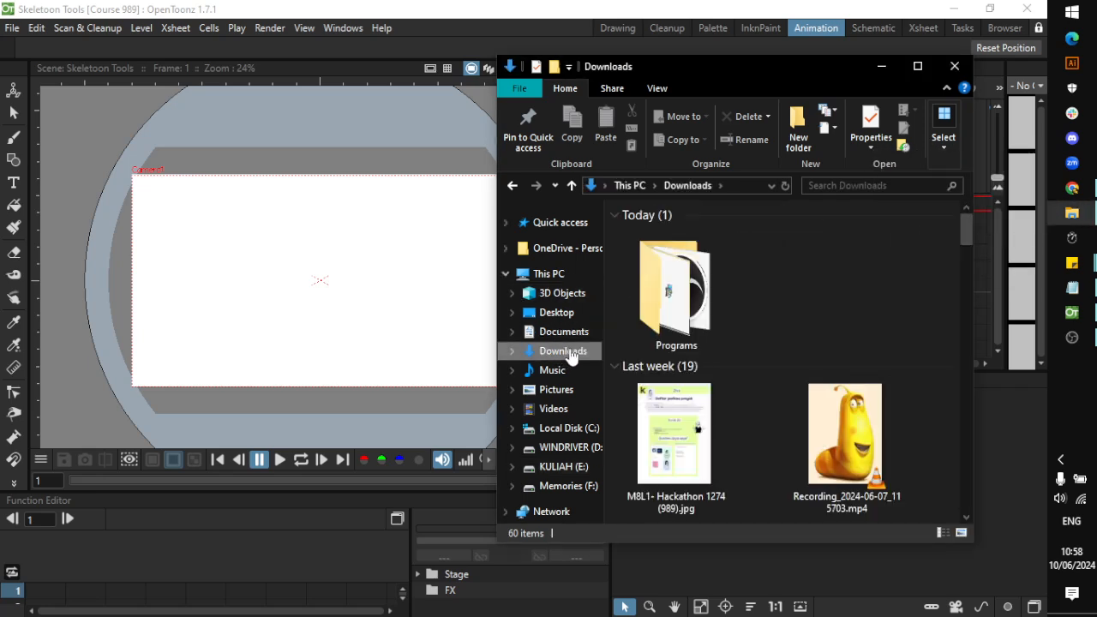
scroll(966, 245, down, 2)
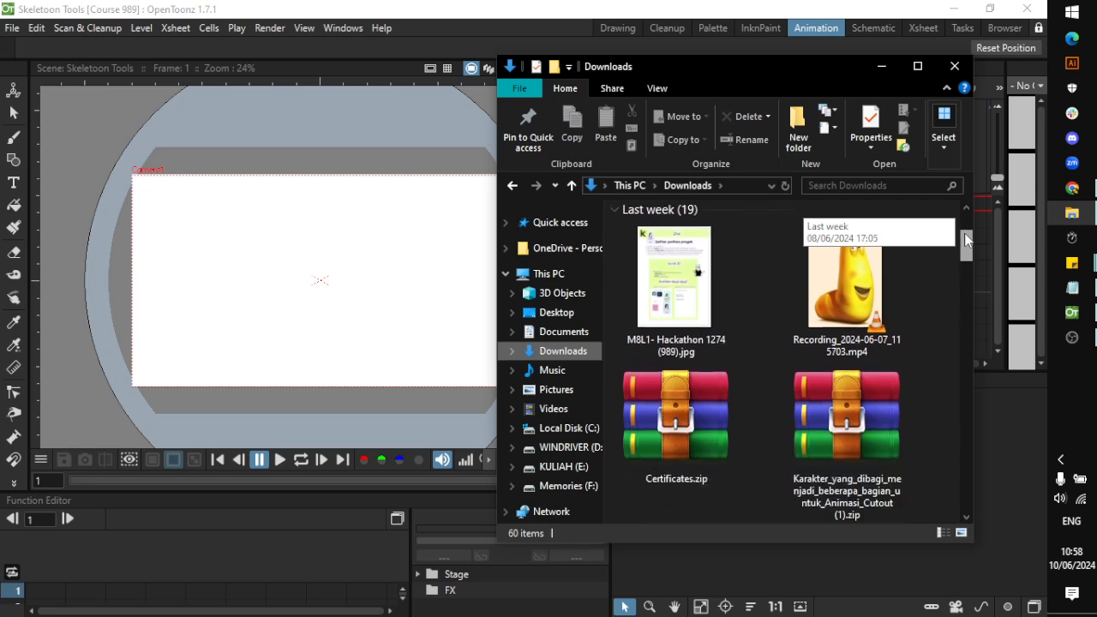
drag(966, 243, 966, 247)
click(864, 387)
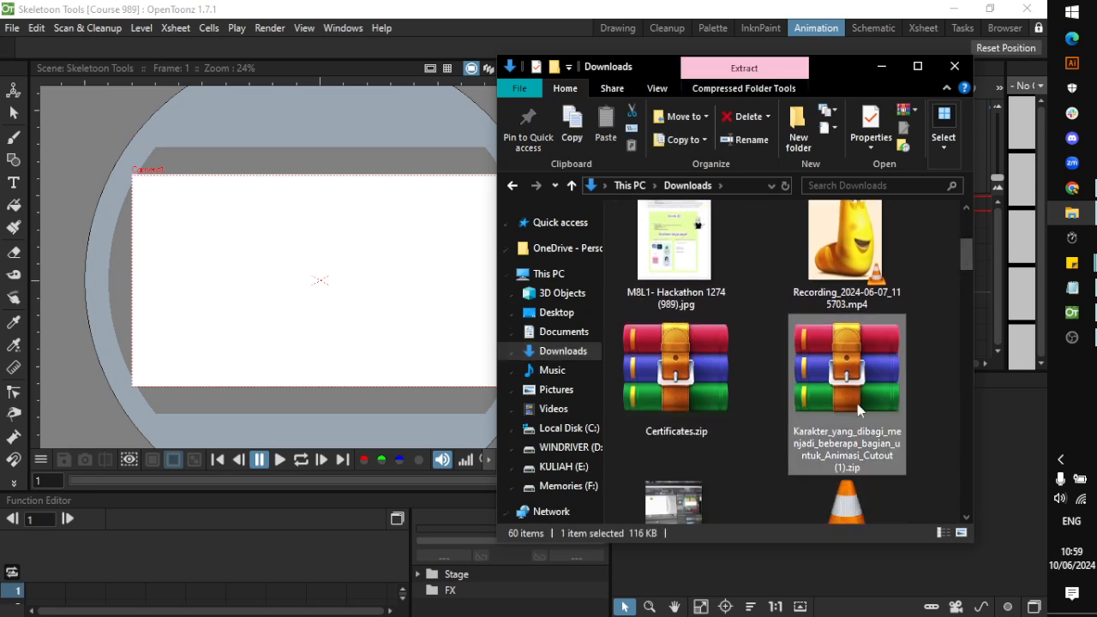
double_click(835, 385)
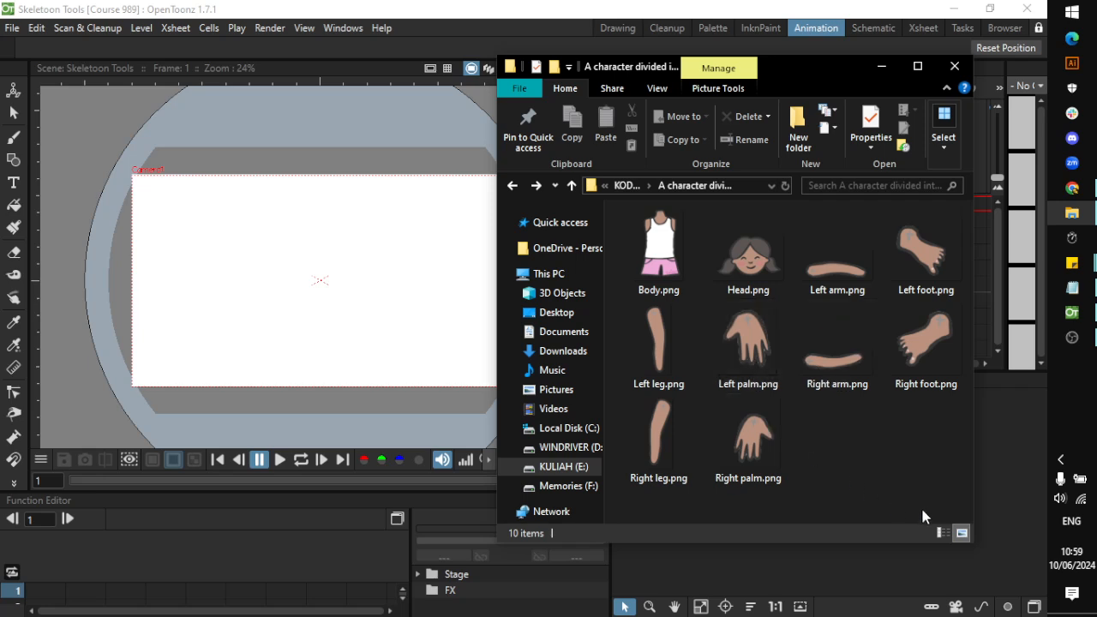
Import all ten character part images from the folder into the scene, keeping the existing file for each, and put File Explorer away
drag(917, 501, 648, 207)
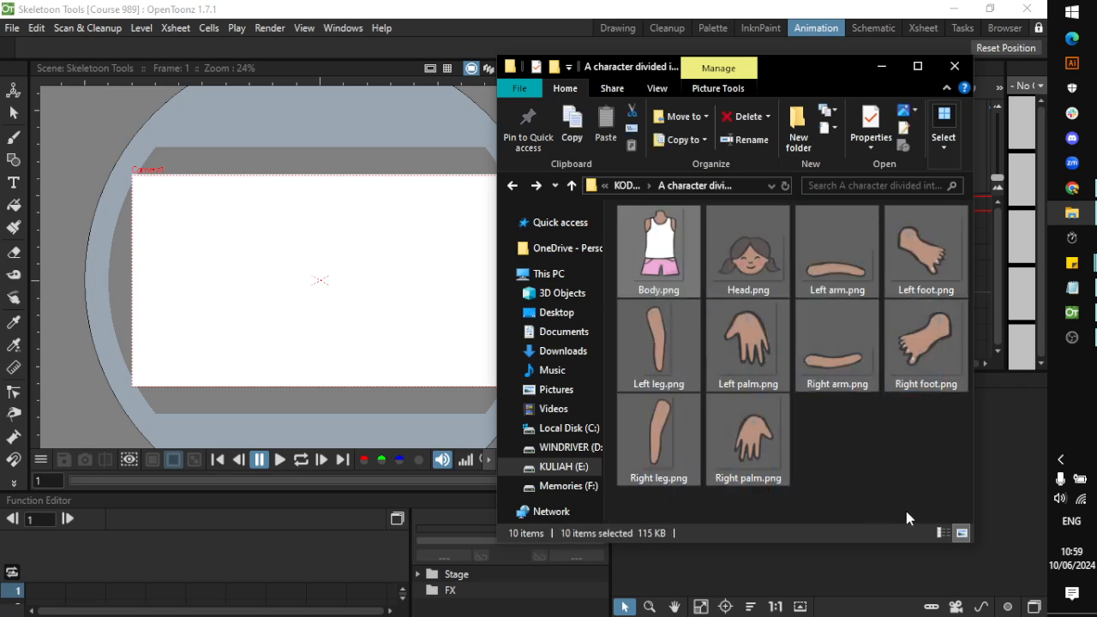
drag(941, 508, 623, 208)
drag(946, 492, 630, 215)
drag(667, 255, 325, 285)
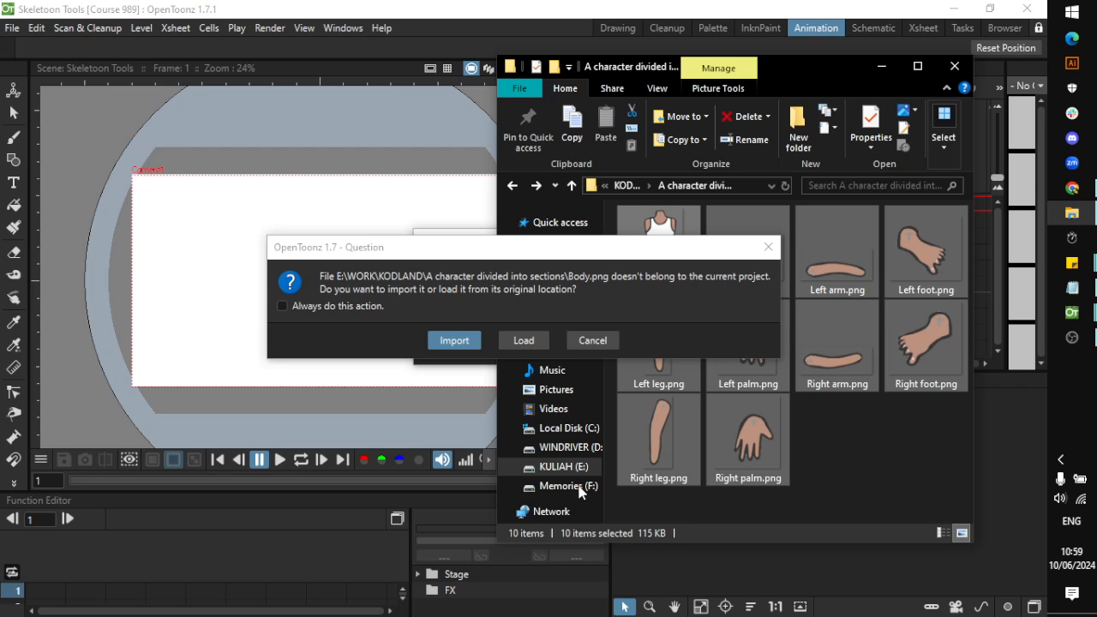
click(453, 341)
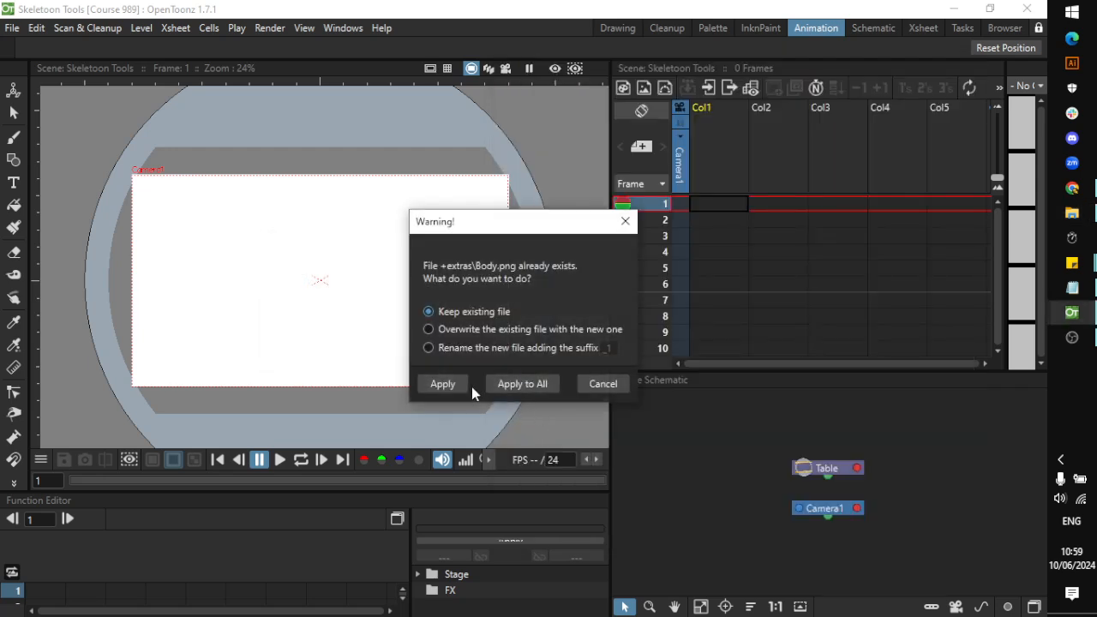
click(525, 390)
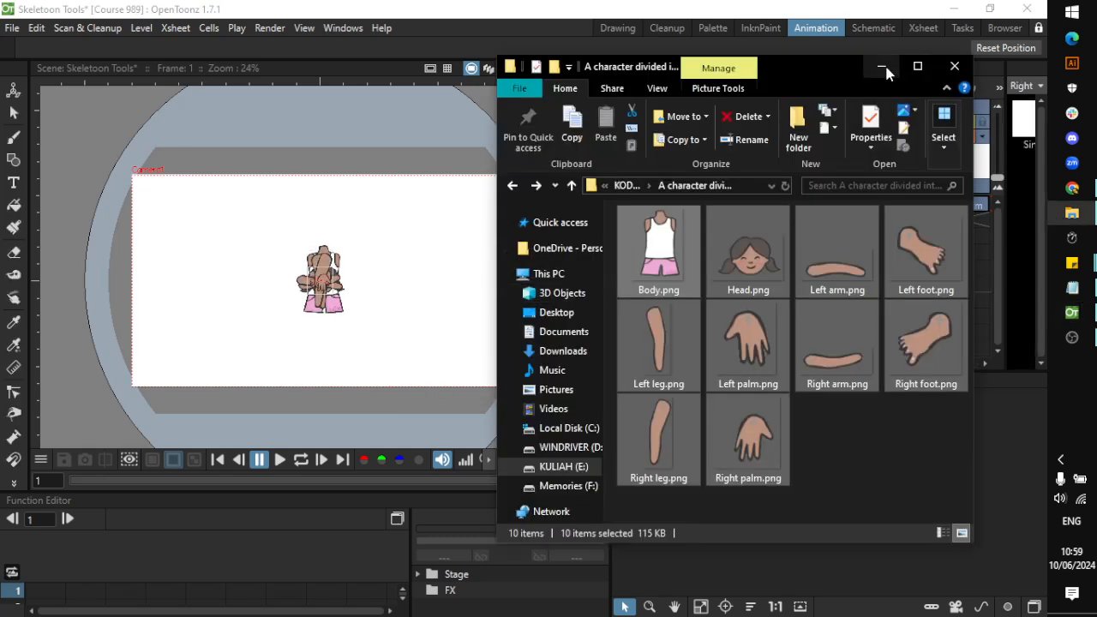
click(885, 67)
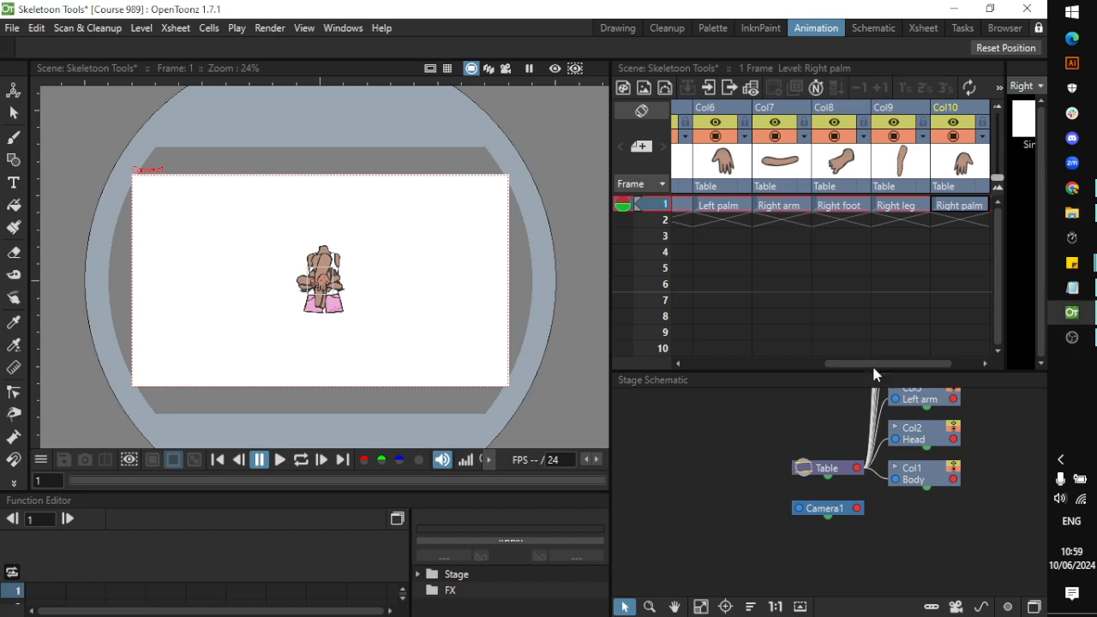
Remove the imported character columns from the Xsheet
drag(872, 363, 936, 370)
click(833, 174)
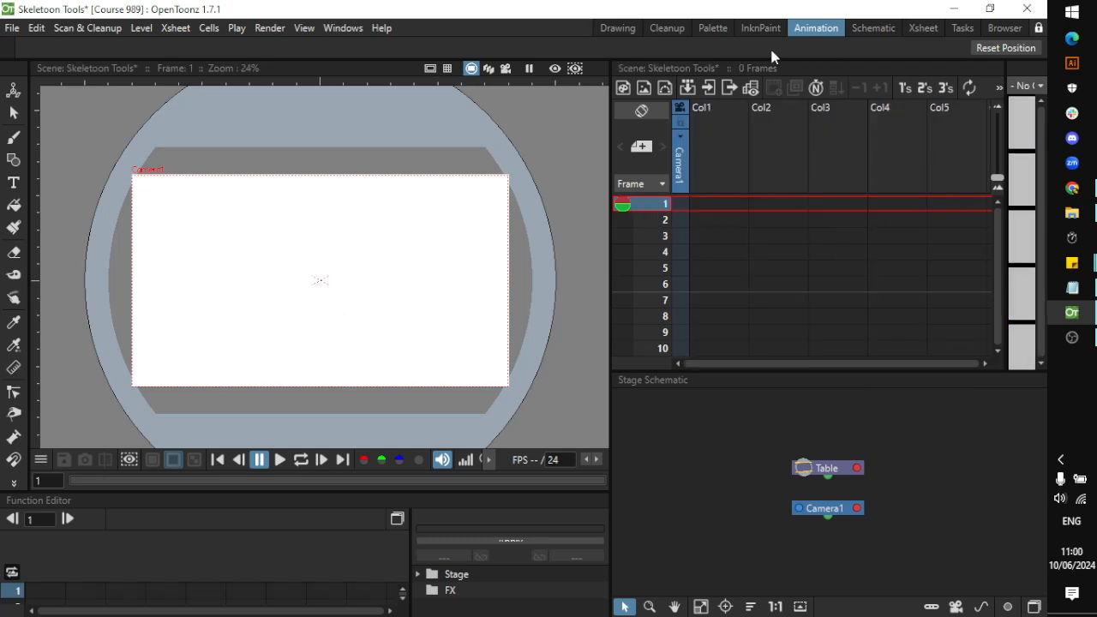
Show the file browser workspace, collapse the Course 989 project and open the C: drive under My Computer
click(1005, 28)
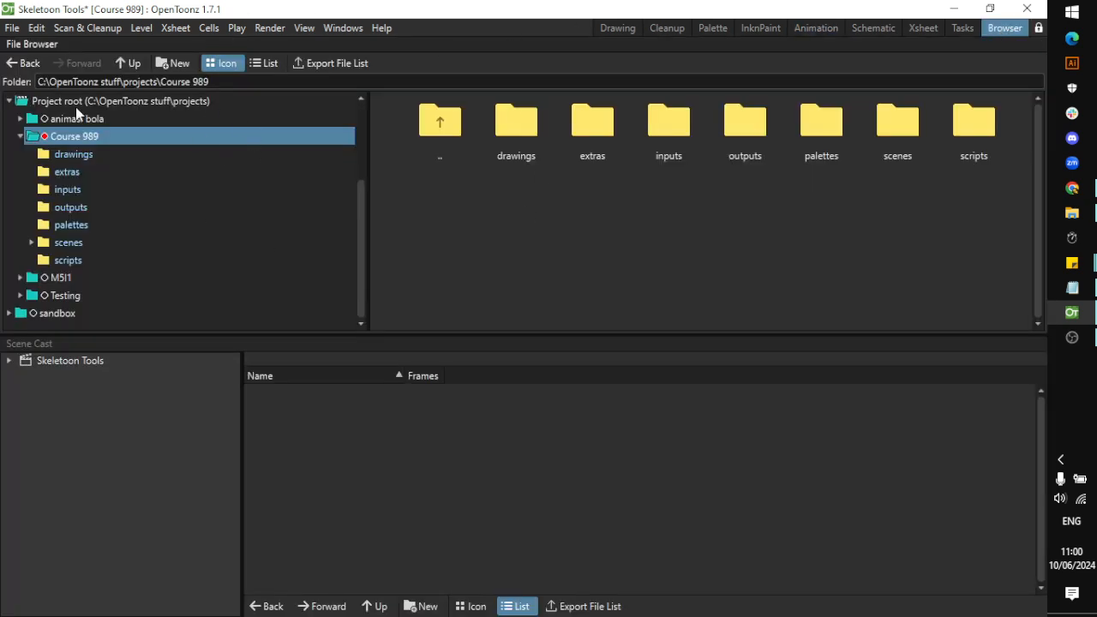
scroll(210, 154, up, 2)
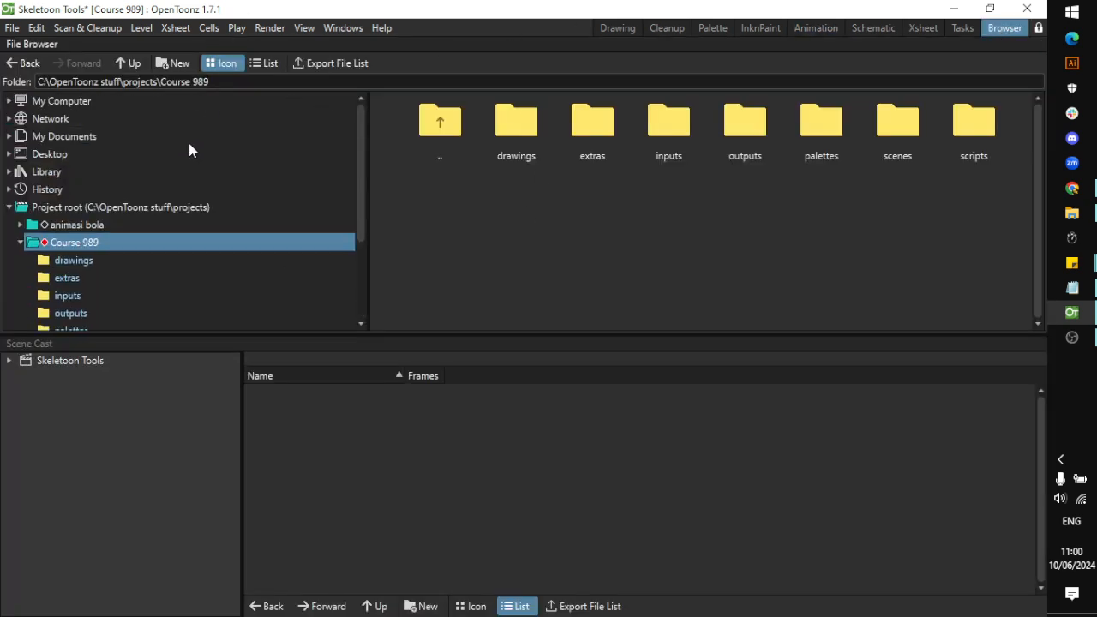
click(20, 243)
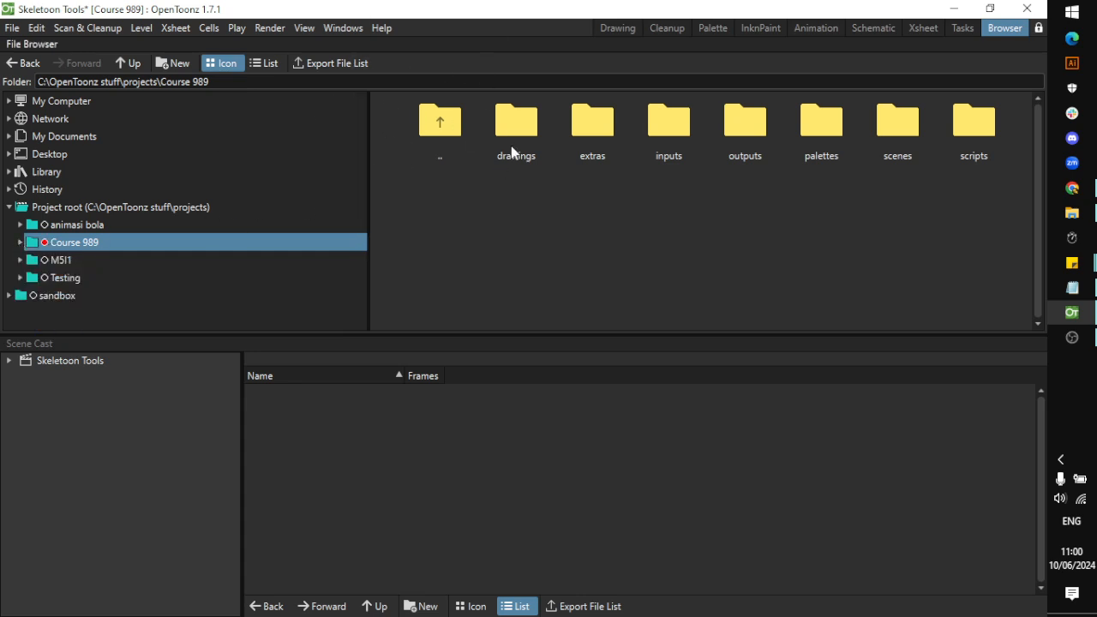
click(9, 101)
double_click(73, 109)
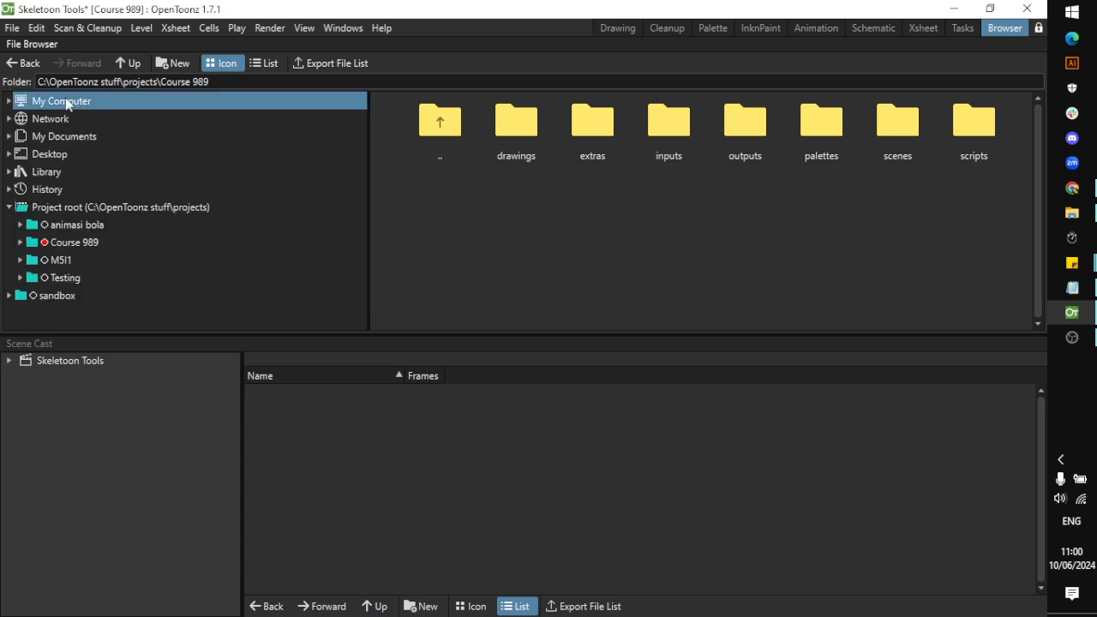
double_click(65, 100)
double_click(50, 122)
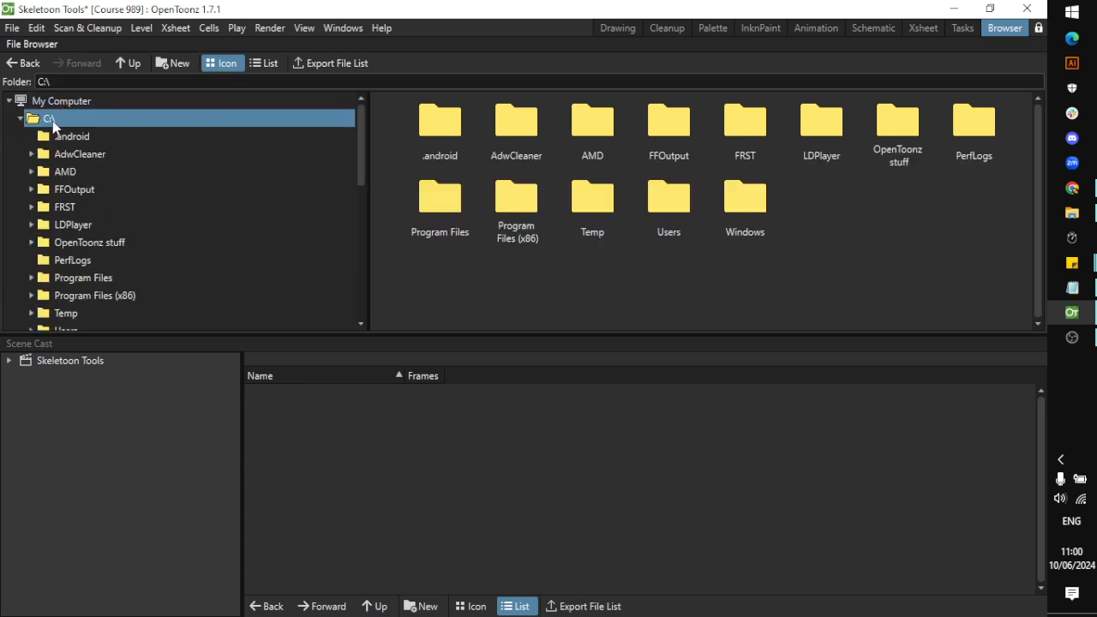
Browse to the folder C:\Users\ACER\Downloads\A character divided into sections
scroll(99, 207, down, 1)
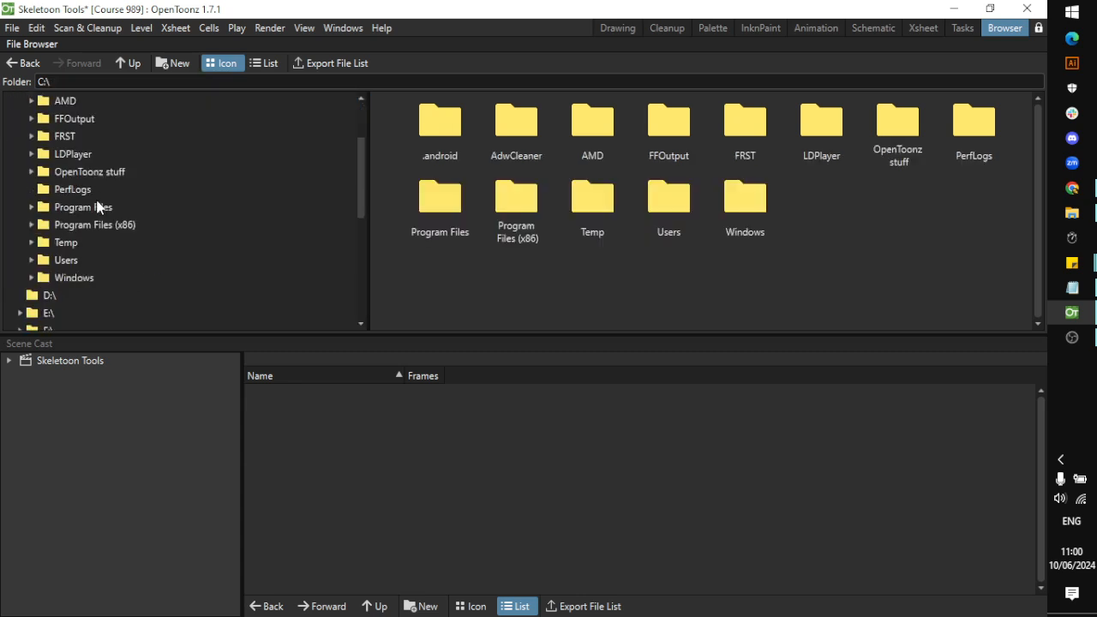
double_click(69, 262)
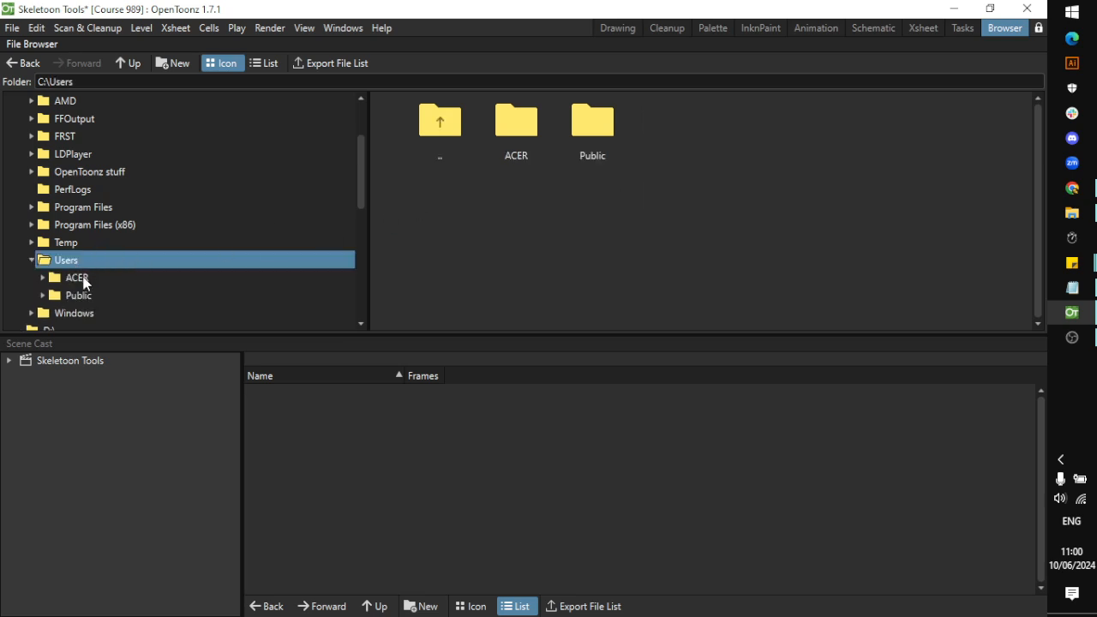
double_click(516, 124)
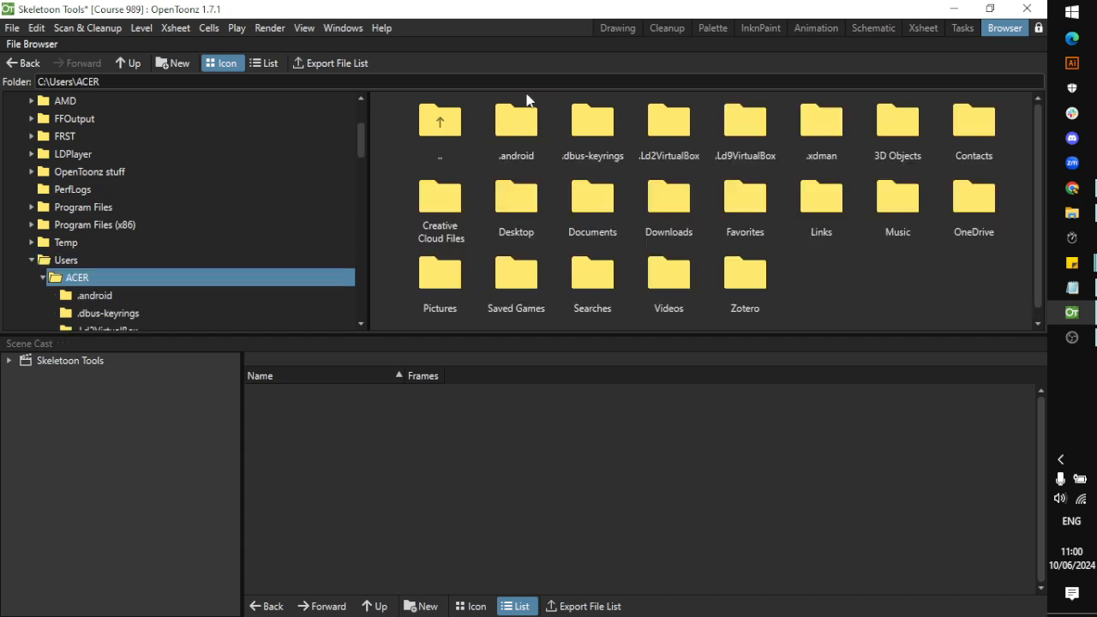
double_click(669, 201)
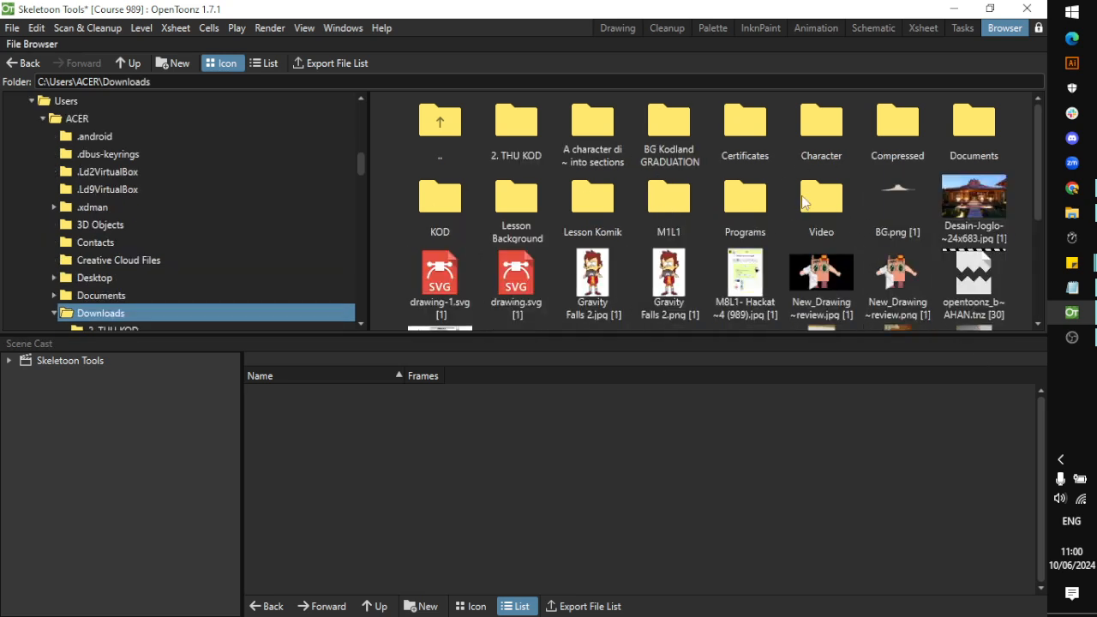
scroll(728, 172, down, 5)
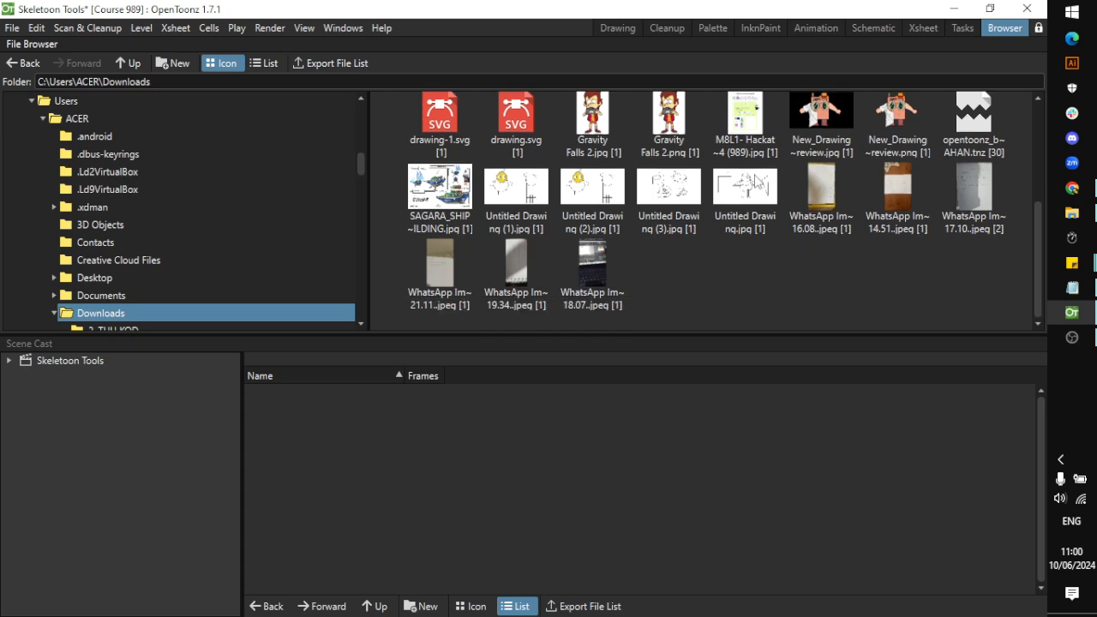
scroll(755, 179, up, 5)
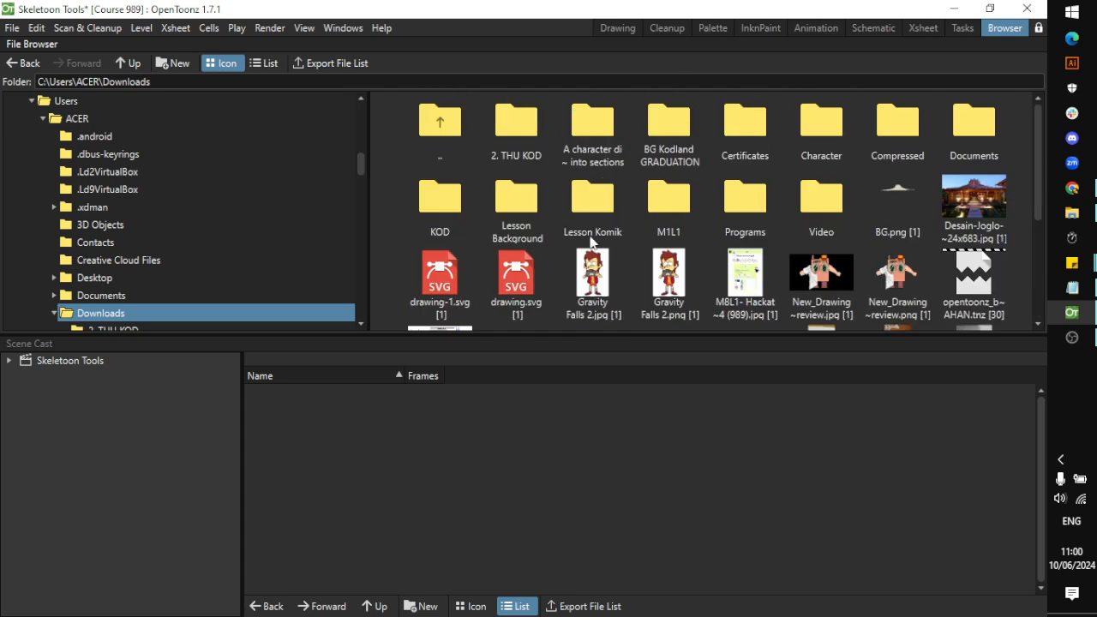
double_click(594, 129)
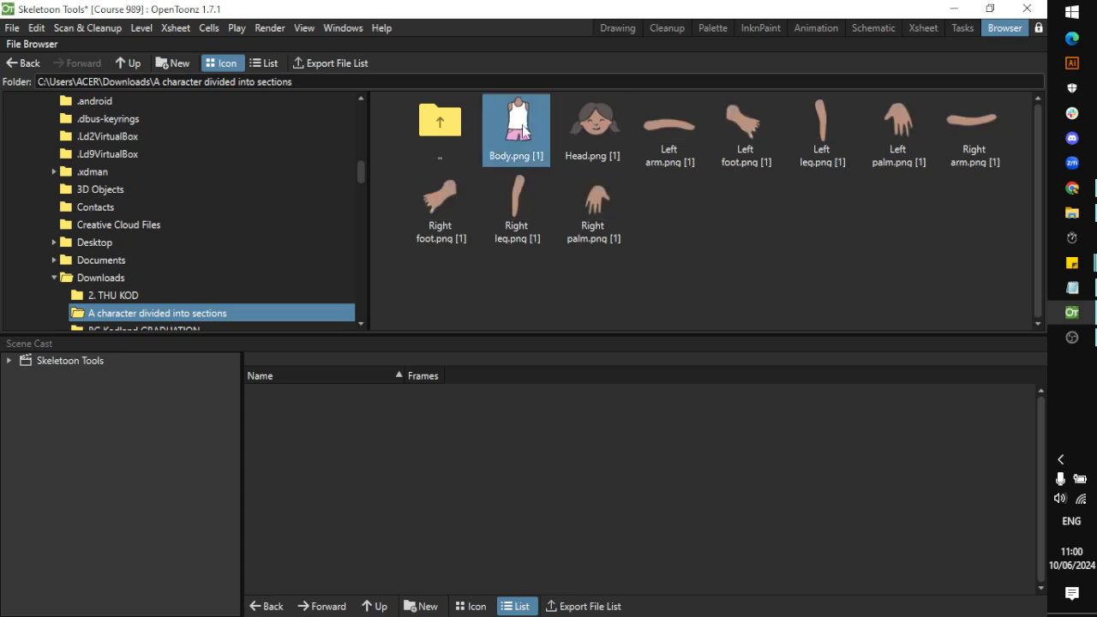
Import Body.png into the scene cast, keeping the existing file
click(515, 125)
key(ctrl+a)
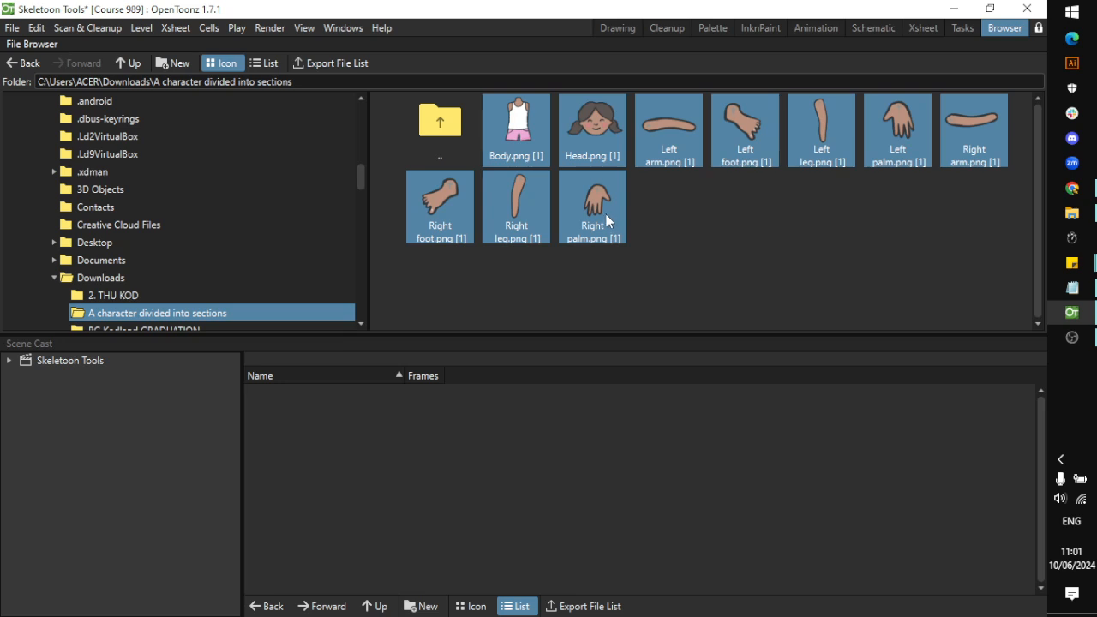
click(525, 133)
drag(525, 133, 343, 429)
click(456, 340)
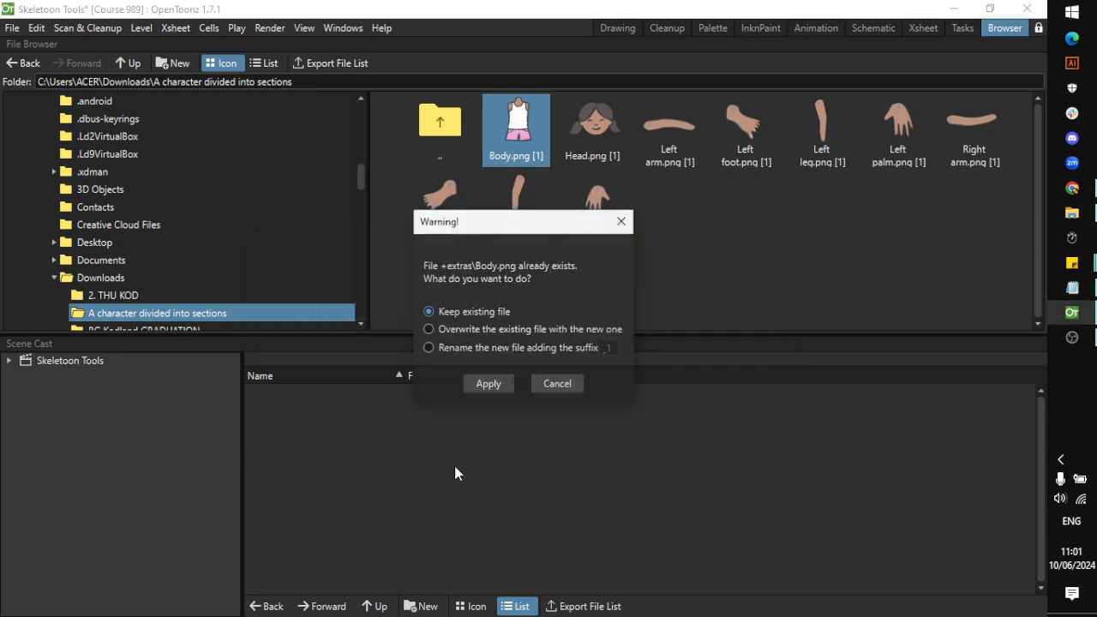
click(497, 390)
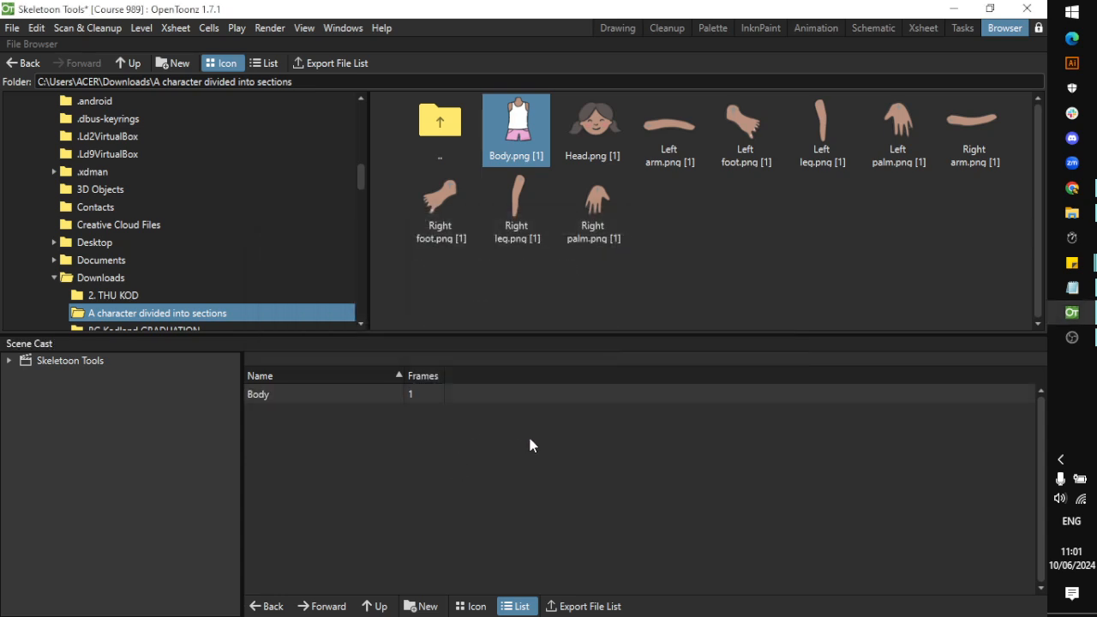
Import Head.png into the scene cast, keeping the existing file
drag(600, 128, 472, 480)
click(470, 340)
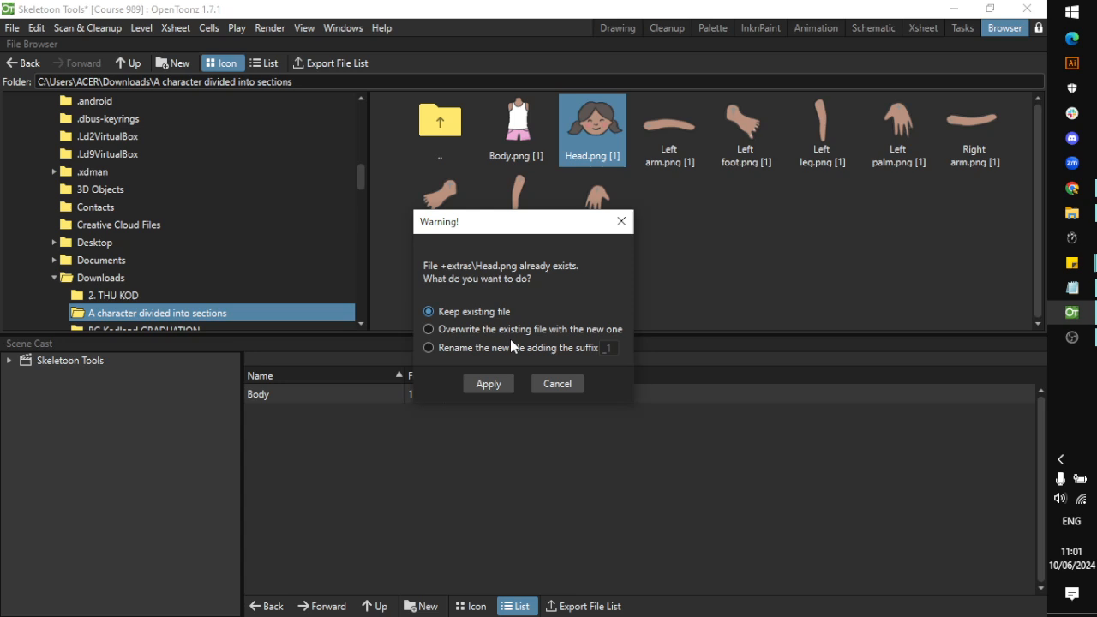
click(491, 387)
Import Left arm.png and Left foot.png into the scene cast, keeping the existing file for each
drag(683, 135, 629, 453)
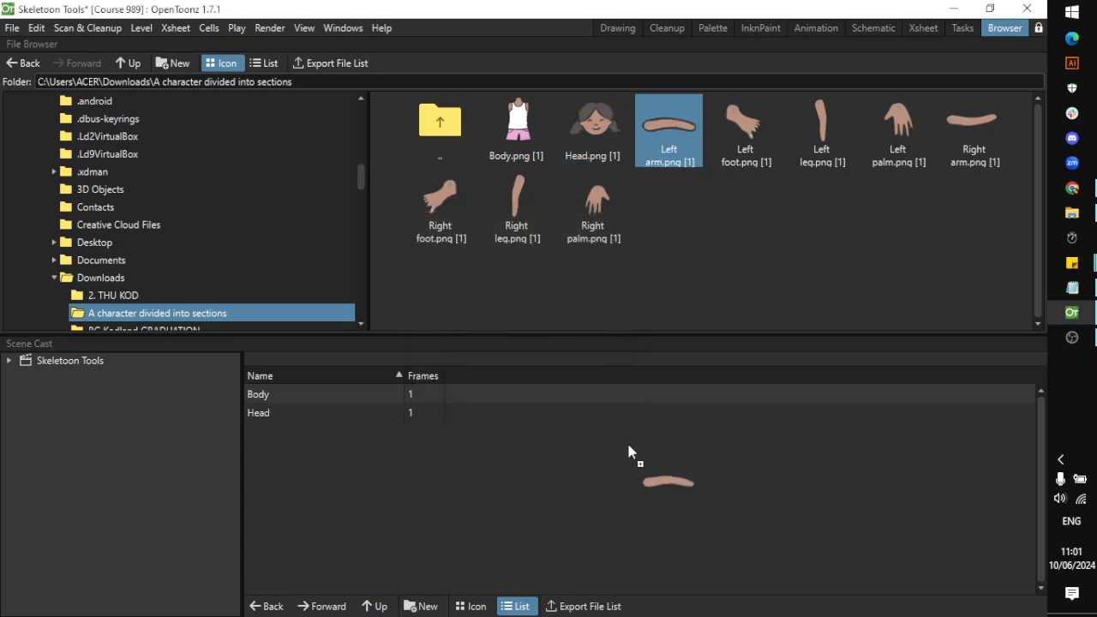
click(469, 341)
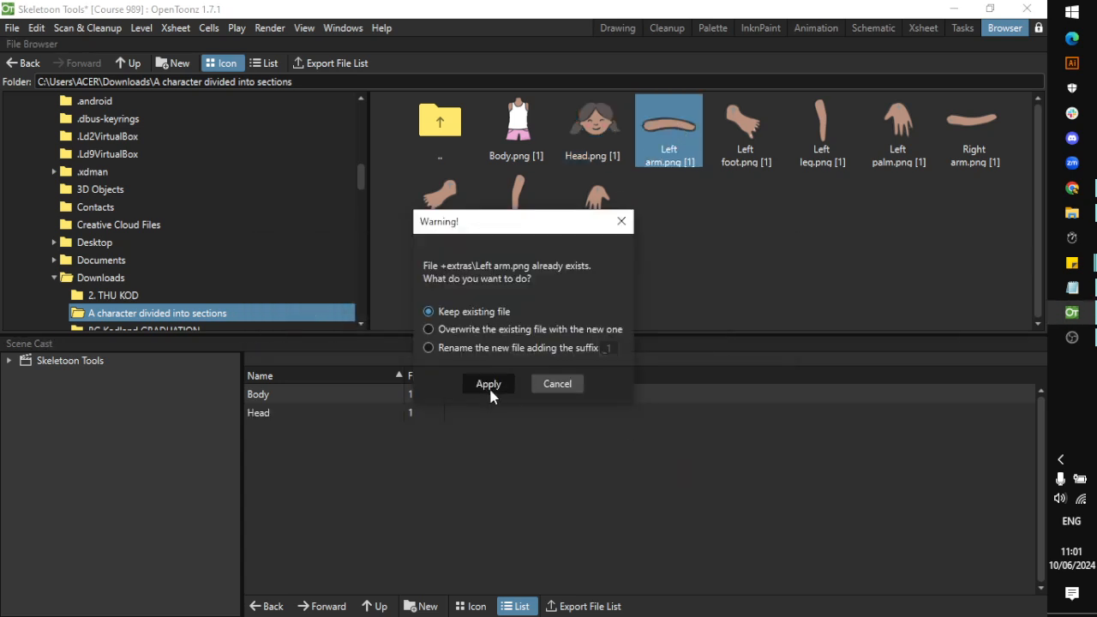
click(489, 383)
drag(742, 129, 686, 463)
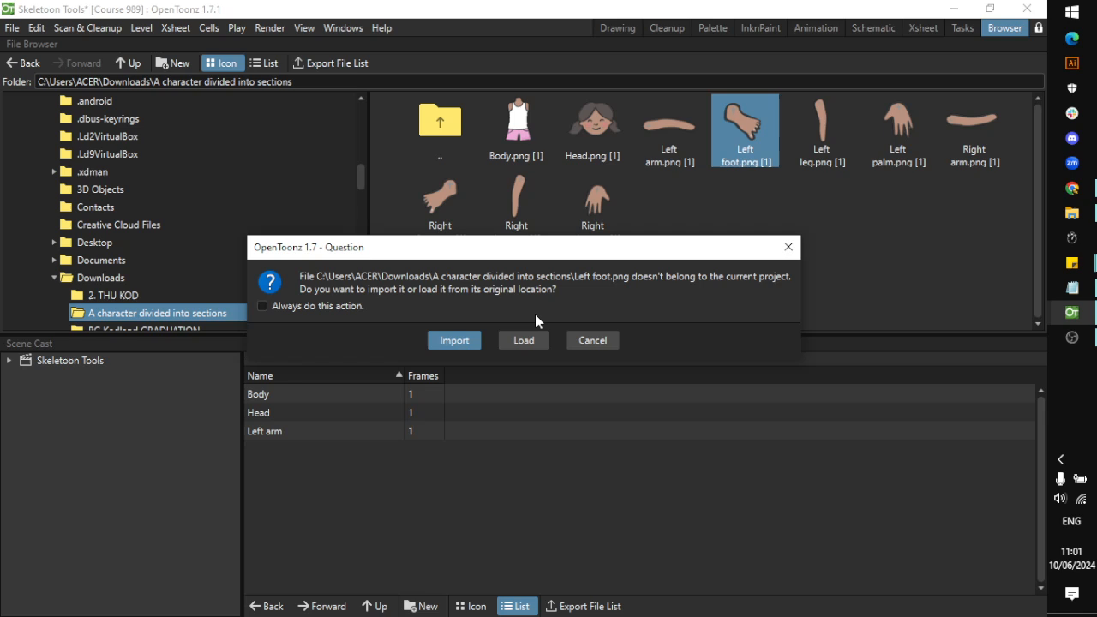
click(454, 340)
click(488, 383)
Import Left leg.png and Left palm.png into the scene cast, keeping the existing file for each
drag(821, 129, 750, 448)
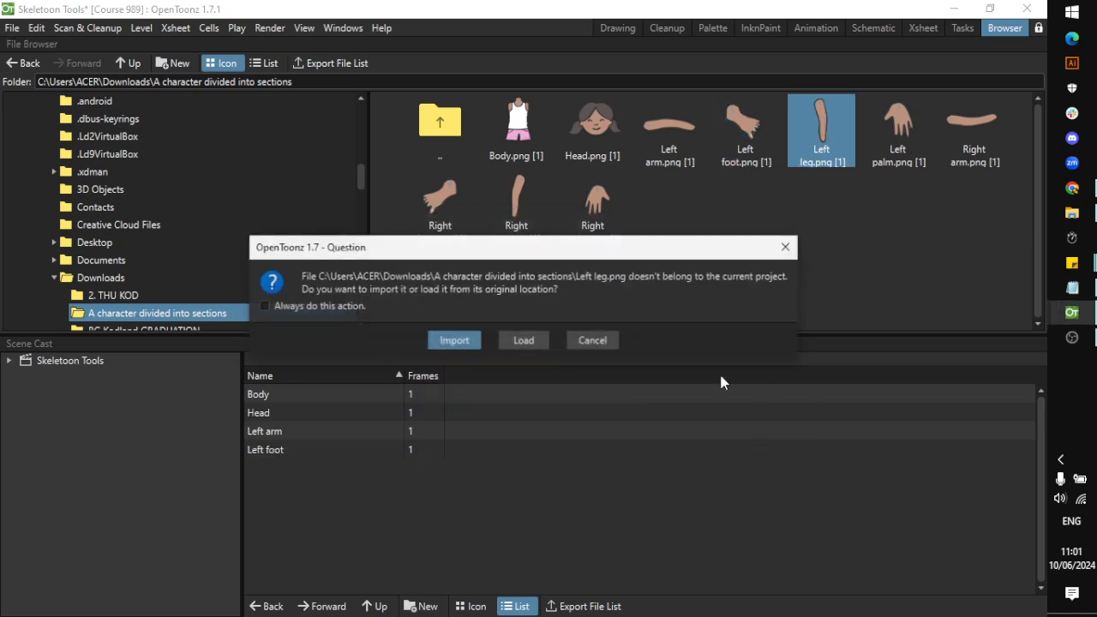
click(469, 340)
click(490, 382)
drag(898, 129, 777, 458)
click(469, 340)
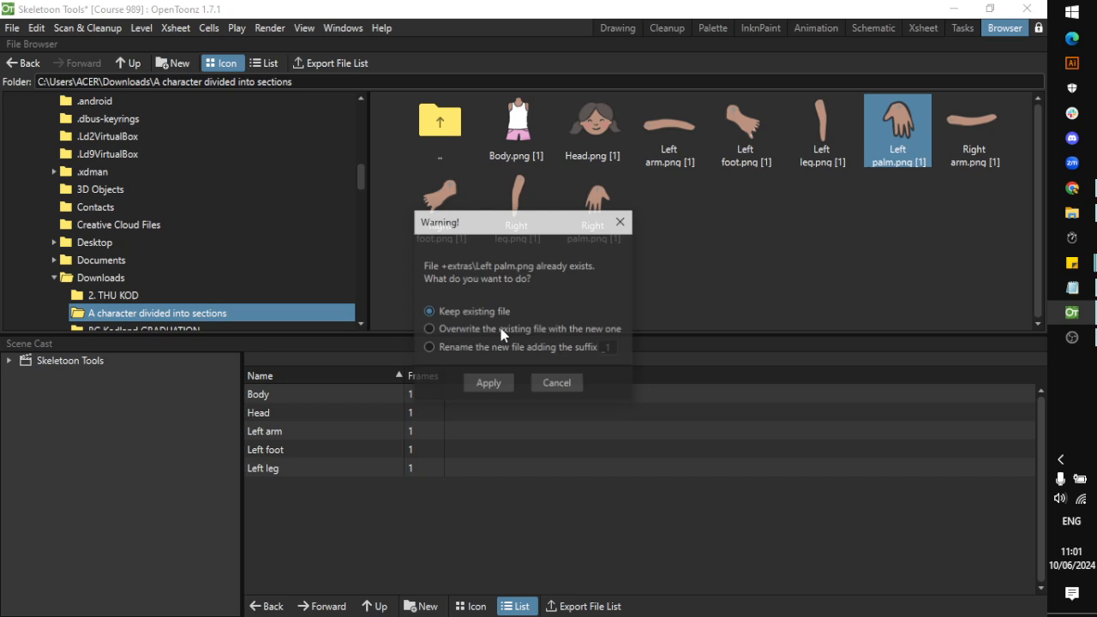
click(488, 383)
Import Right arm.png and Right foot.png into the scene cast, keeping the existing file for each
drag(967, 141, 882, 462)
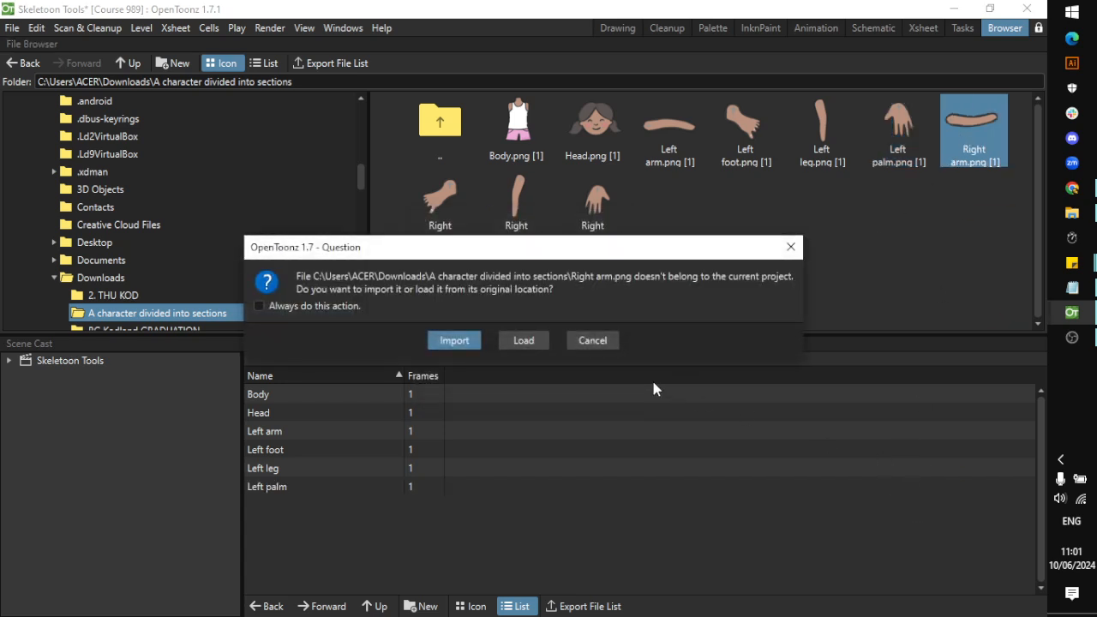
click(466, 340)
click(490, 383)
drag(435, 240, 446, 484)
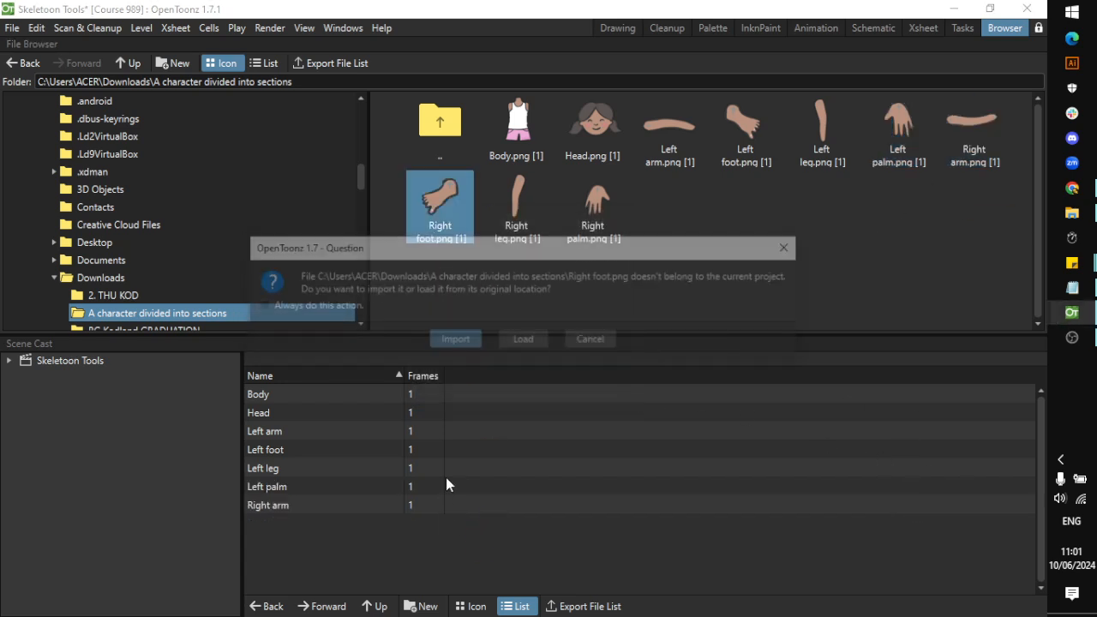
click(457, 342)
click(488, 384)
Import Right leg.png and Right palm.png into the scene cast, keeping the existing file for each
drag(525, 233, 535, 444)
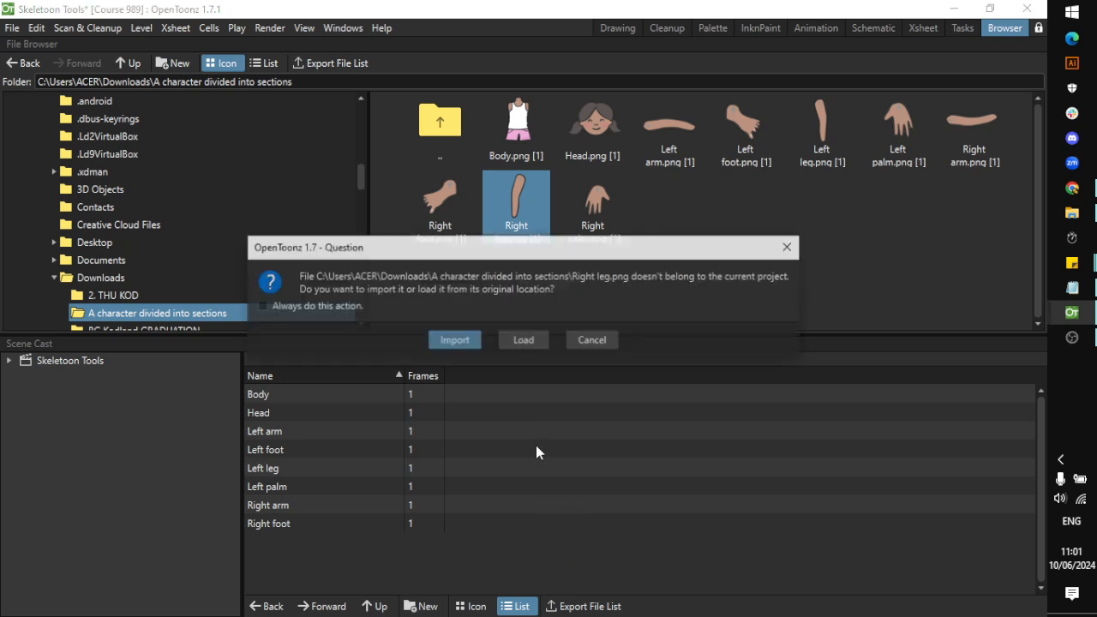
click(454, 340)
drag(592, 201, 600, 446)
click(454, 340)
click(494, 383)
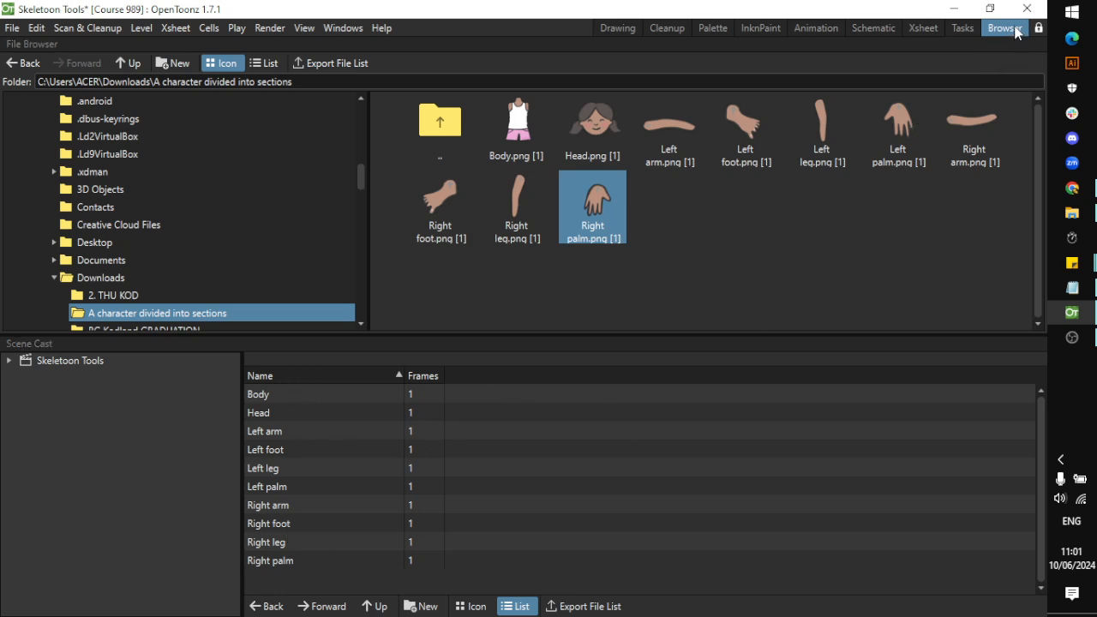
Show the Animation workspace and shift all body-part columns in the Xsheet so that Body occupies Col1
click(814, 31)
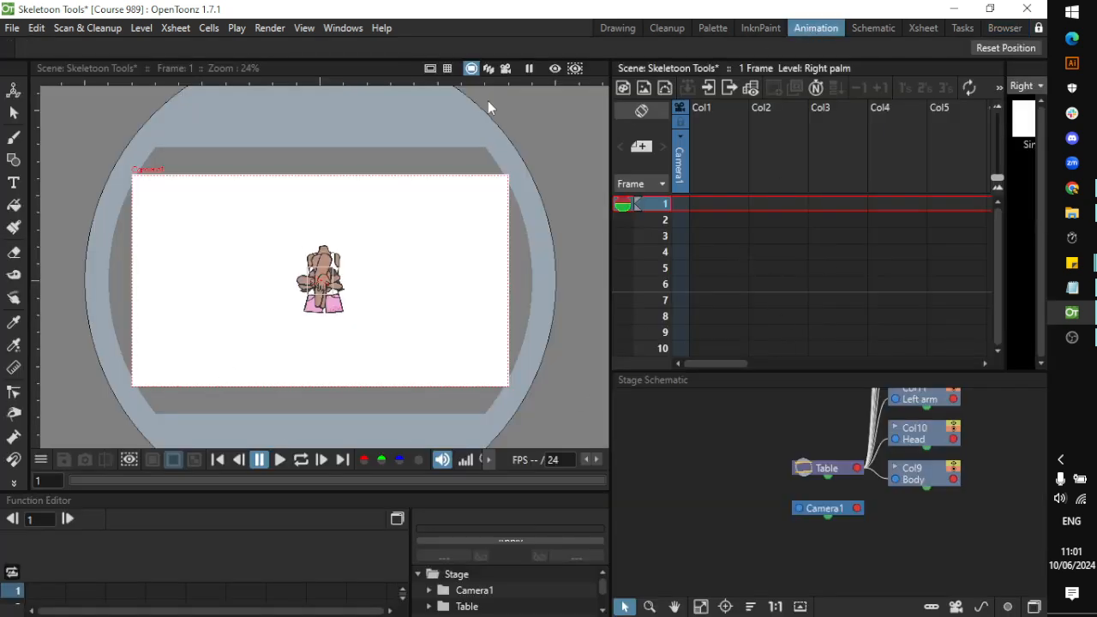
drag(748, 363, 963, 367)
click(839, 107)
click(893, 108)
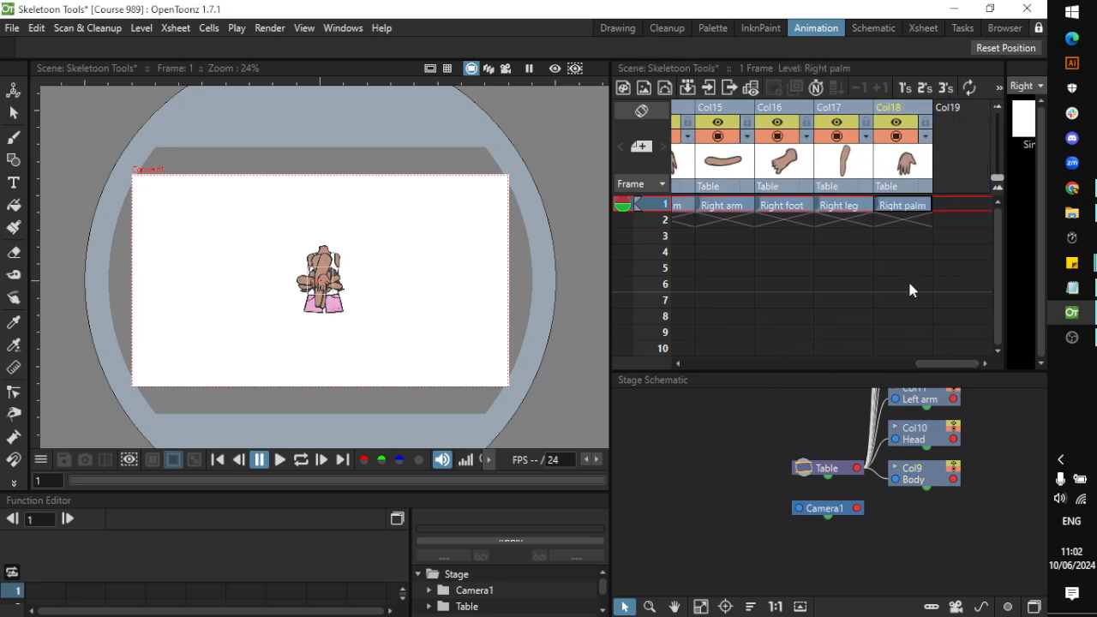
drag(943, 363, 784, 343)
drag(928, 114, 690, 114)
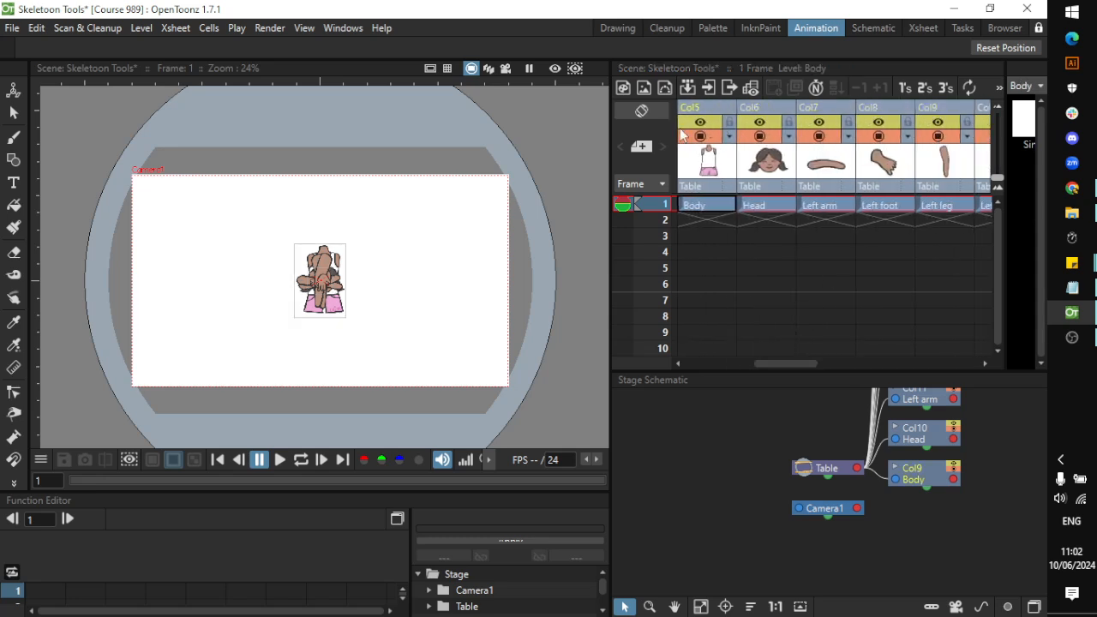
drag(792, 359, 686, 362)
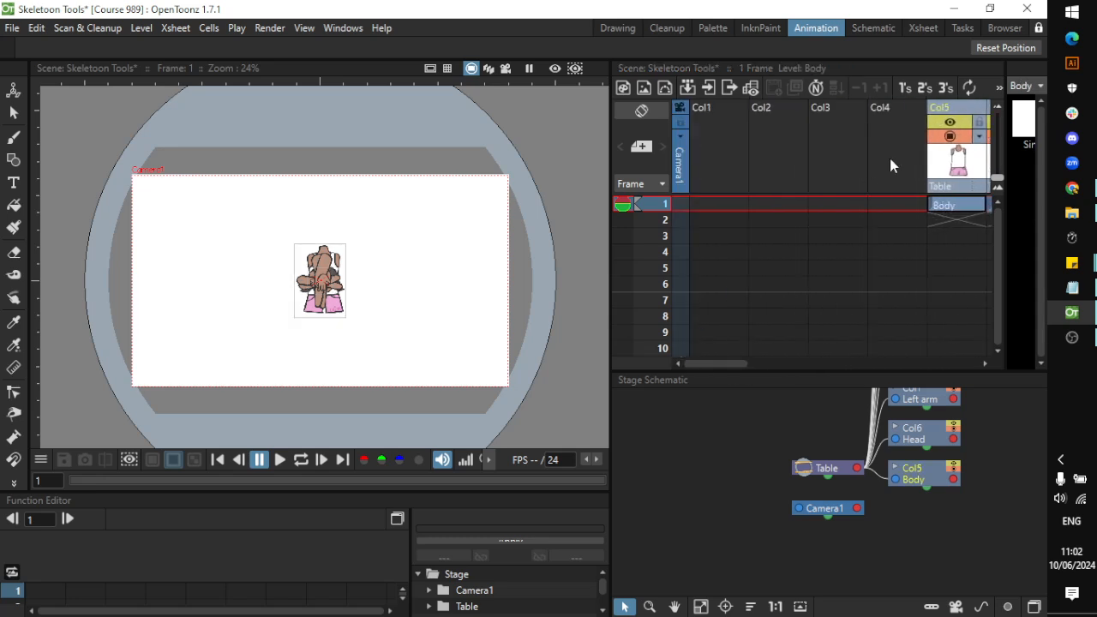
drag(943, 111, 709, 129)
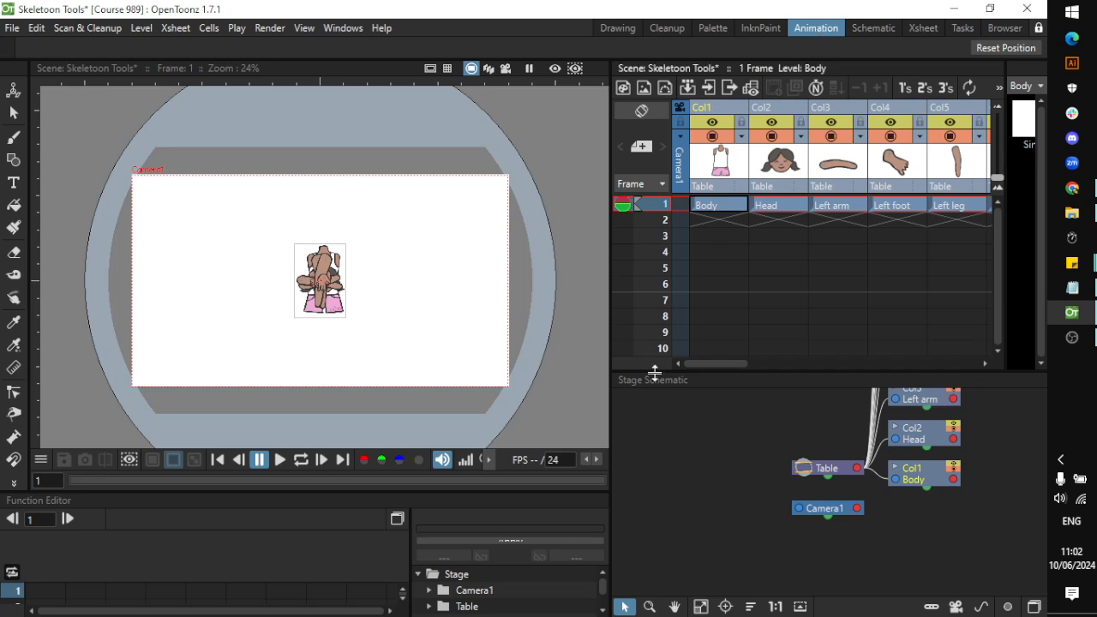
Maximize the Stage Schematic and move the Body node out of the column stack into the open space beside it
key(grave)
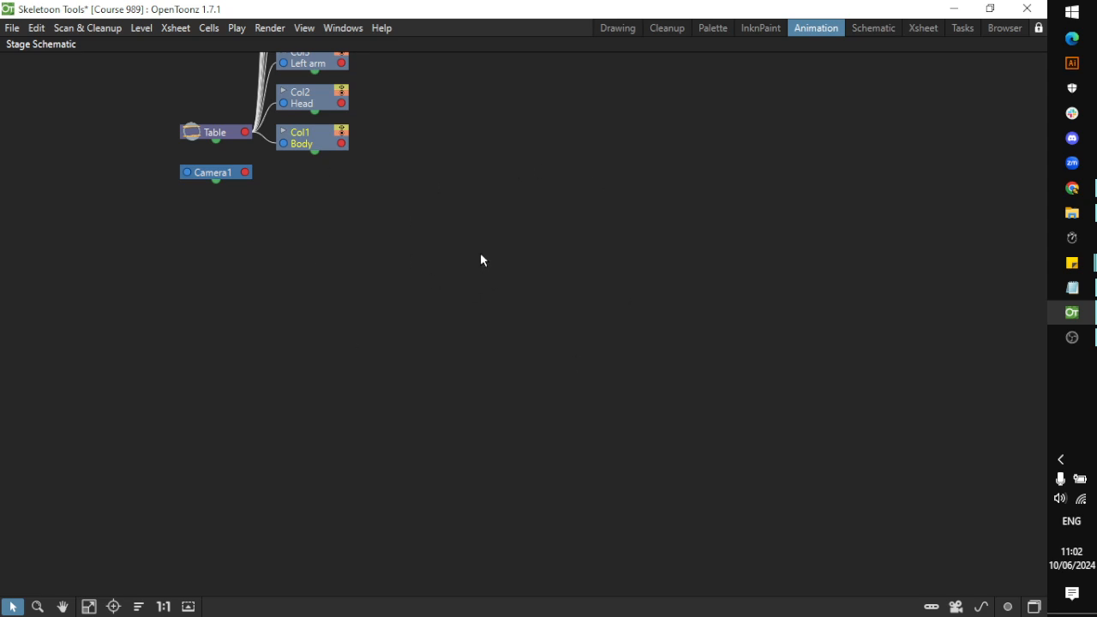
click(63, 607)
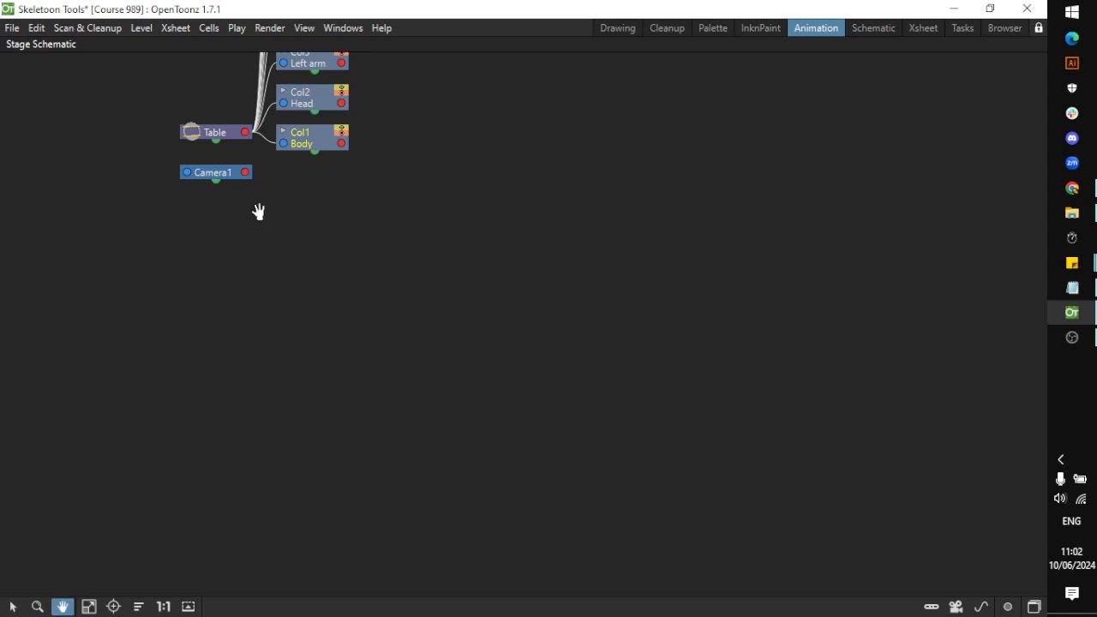
drag(259, 213, 368, 421)
drag(530, 254, 544, 303)
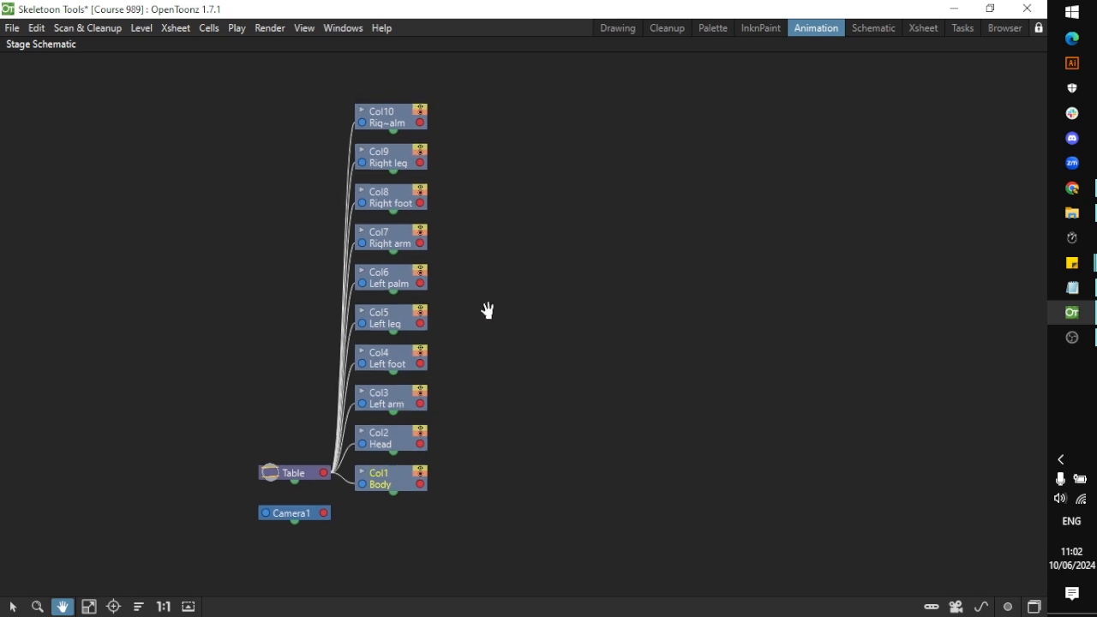
click(13, 607)
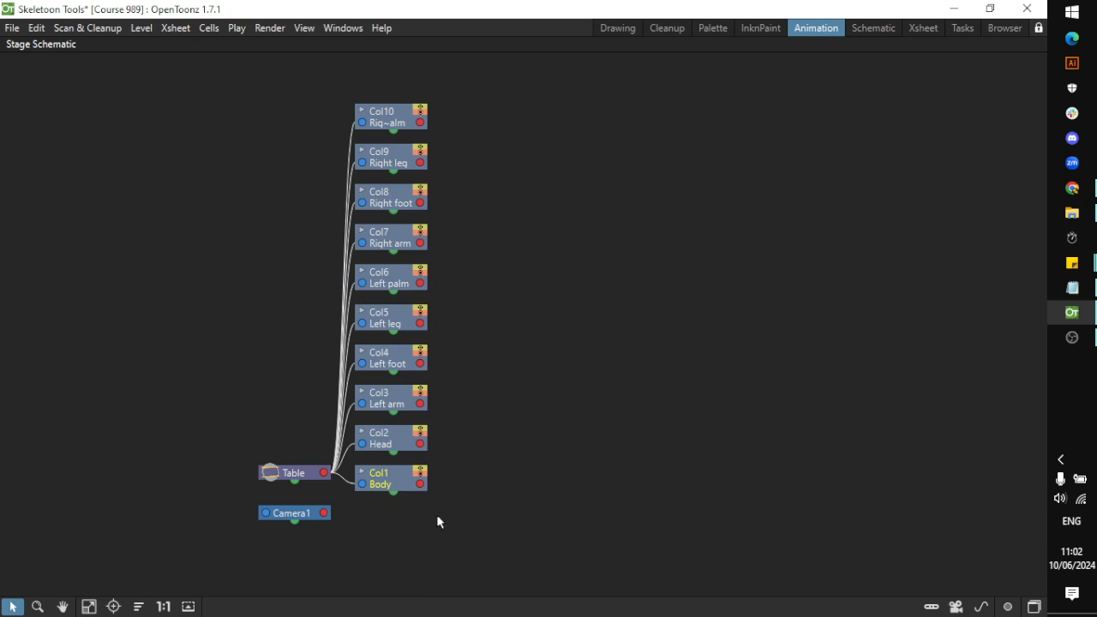
drag(408, 472, 536, 332)
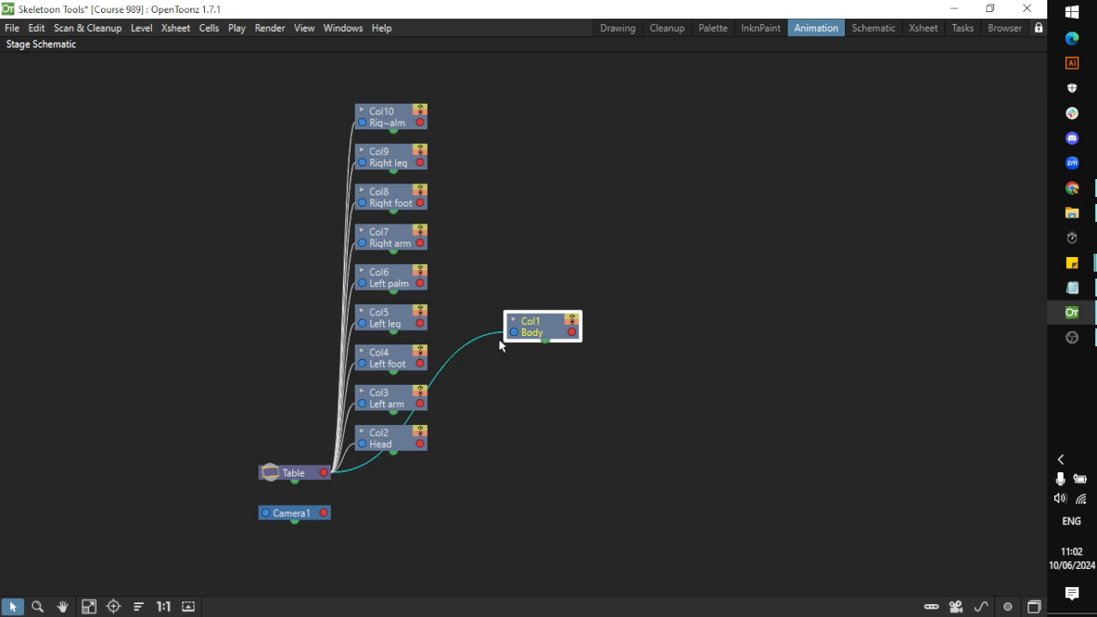
drag(529, 335, 590, 315)
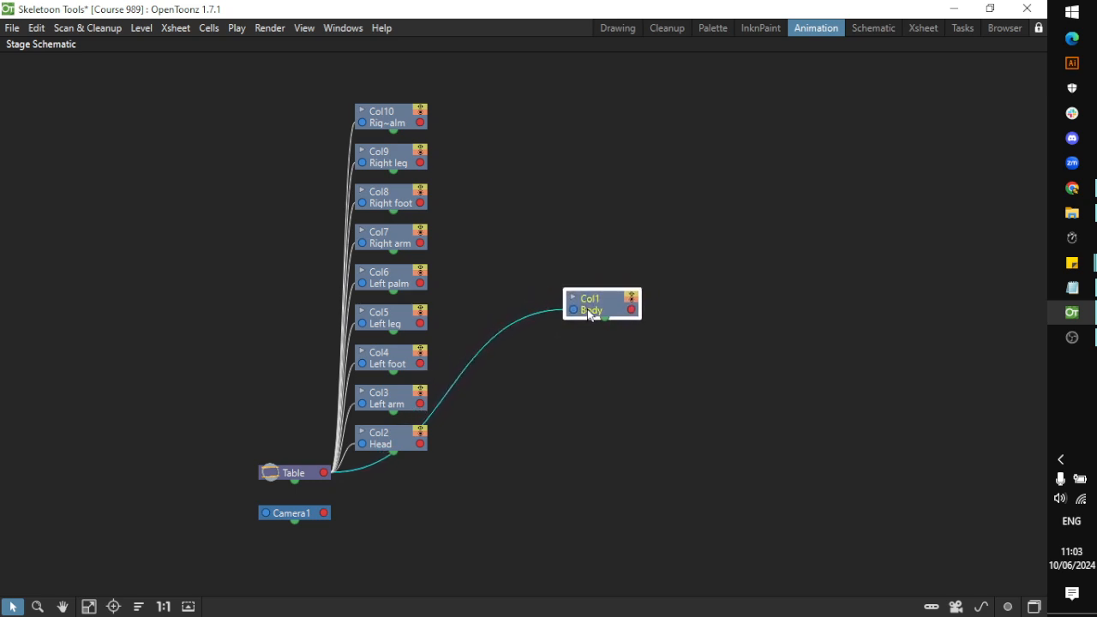
Place the Left leg and Left foot nodes below Body, and the Left arm and Left palm nodes in a row beside it
drag(388, 328, 563, 369)
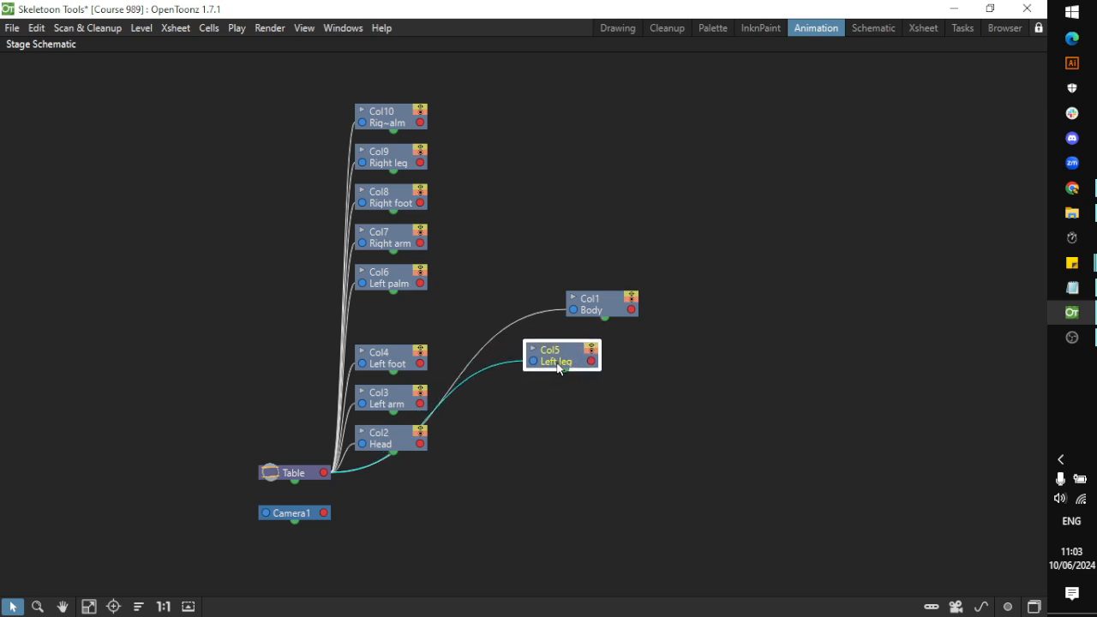
drag(401, 289, 437, 305)
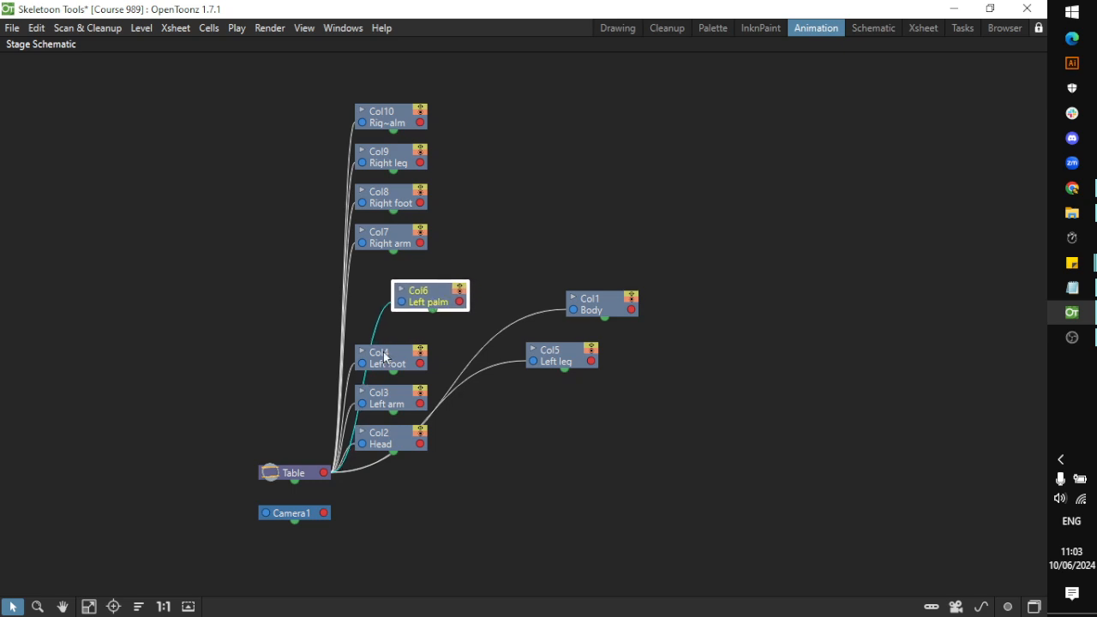
drag(385, 357, 542, 407)
click(384, 410)
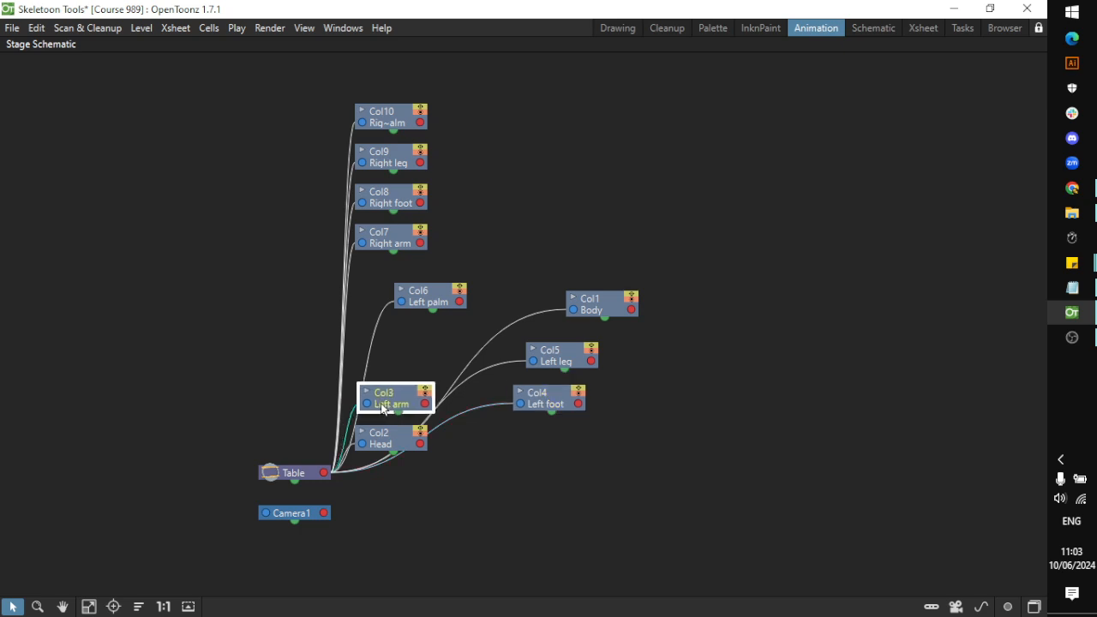
drag(384, 410, 497, 310)
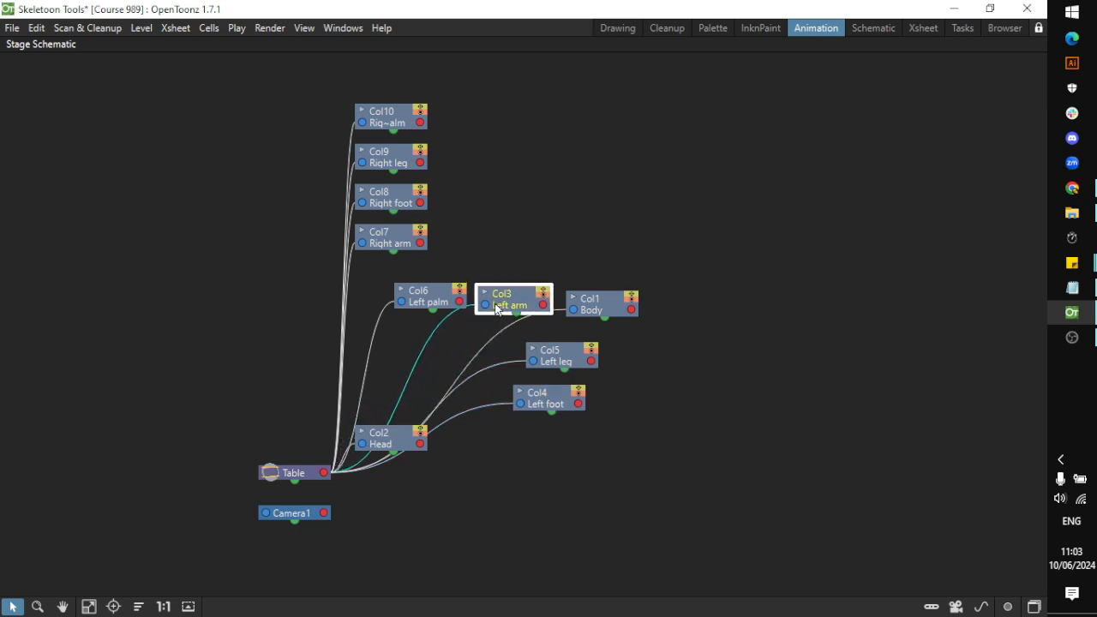
Place the Head node above Body and arrange the Right arm, palm, leg and foot nodes opposite their left counterparts
drag(386, 442, 624, 254)
drag(402, 242, 486, 276)
drag(553, 290, 680, 289)
drag(399, 208, 664, 406)
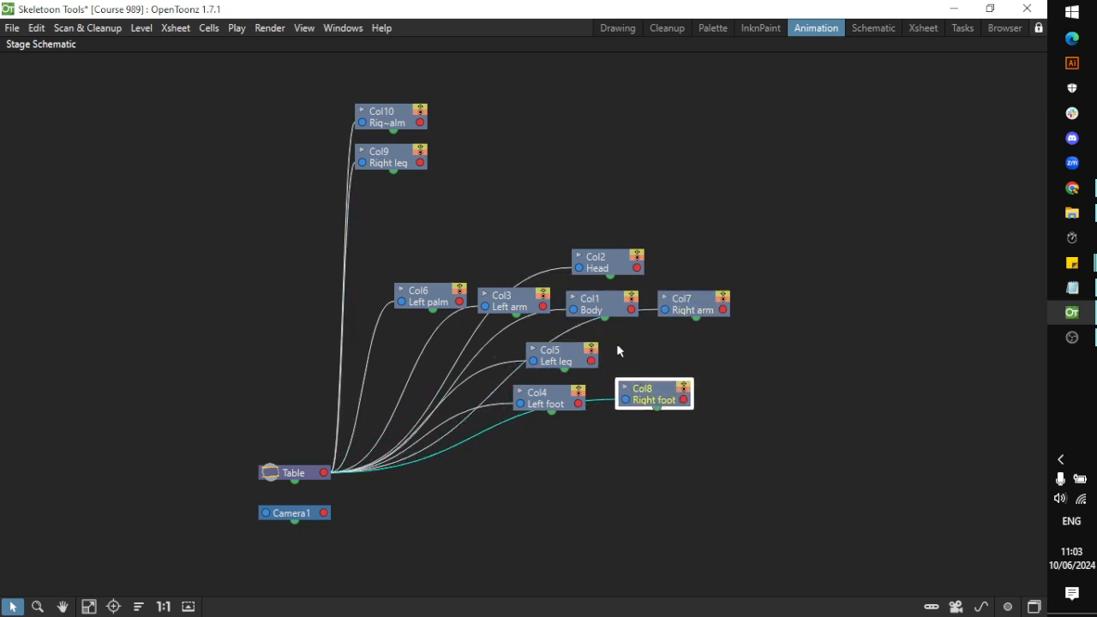
drag(399, 160, 667, 354)
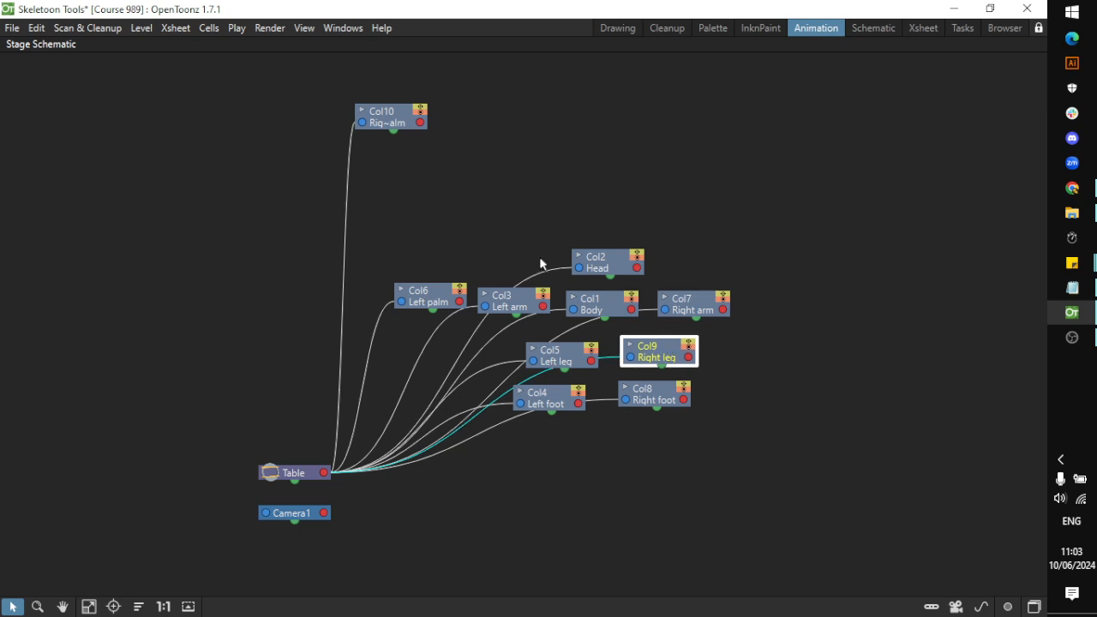
drag(391, 121, 789, 310)
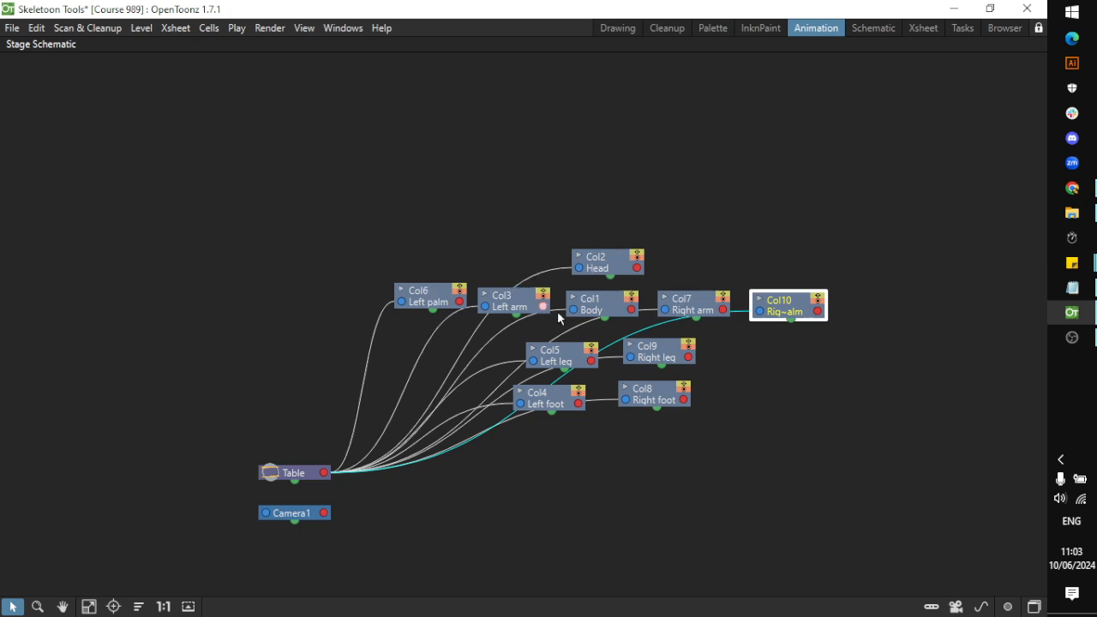
Link the Head node to Body and the Left palm node to Left arm, moving both left nodes away from Body
drag(580, 268, 632, 311)
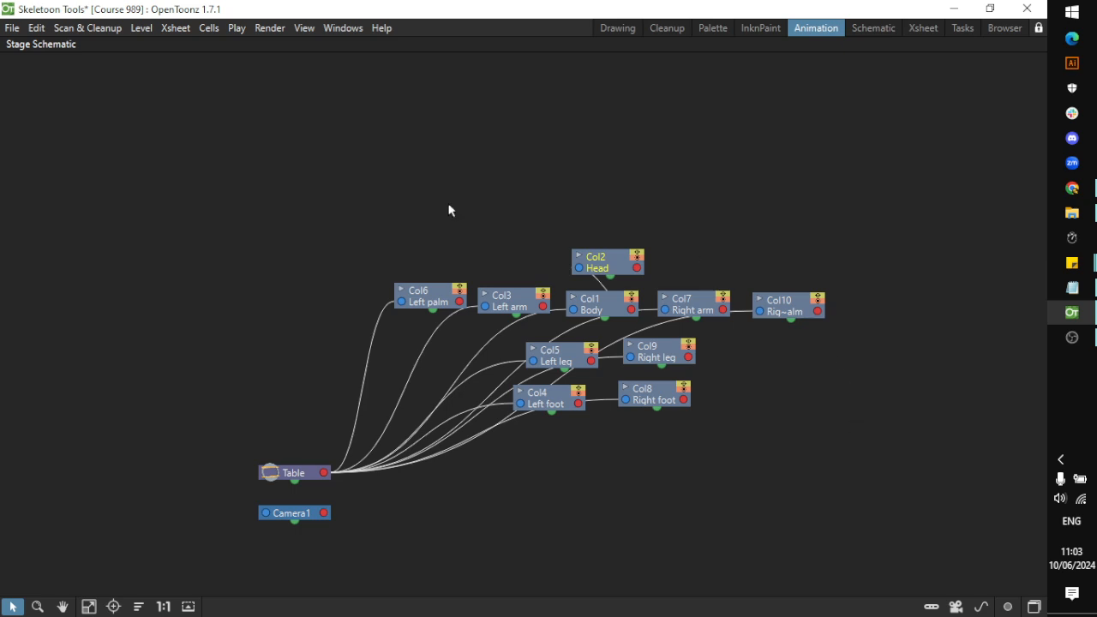
drag(446, 300, 405, 271)
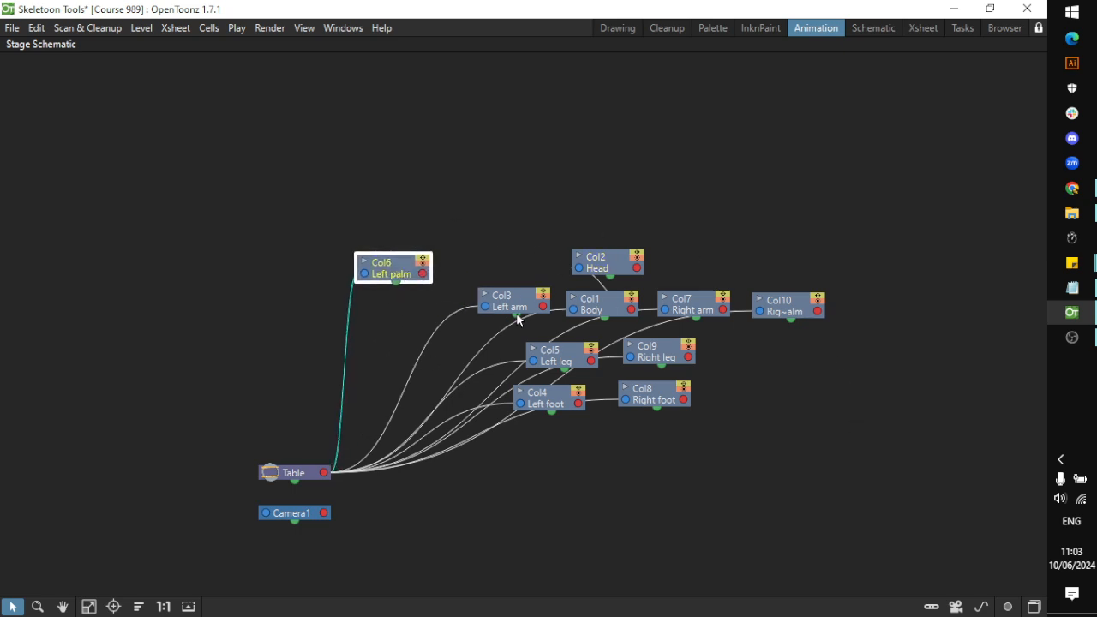
drag(517, 309, 497, 281)
drag(409, 266, 525, 285)
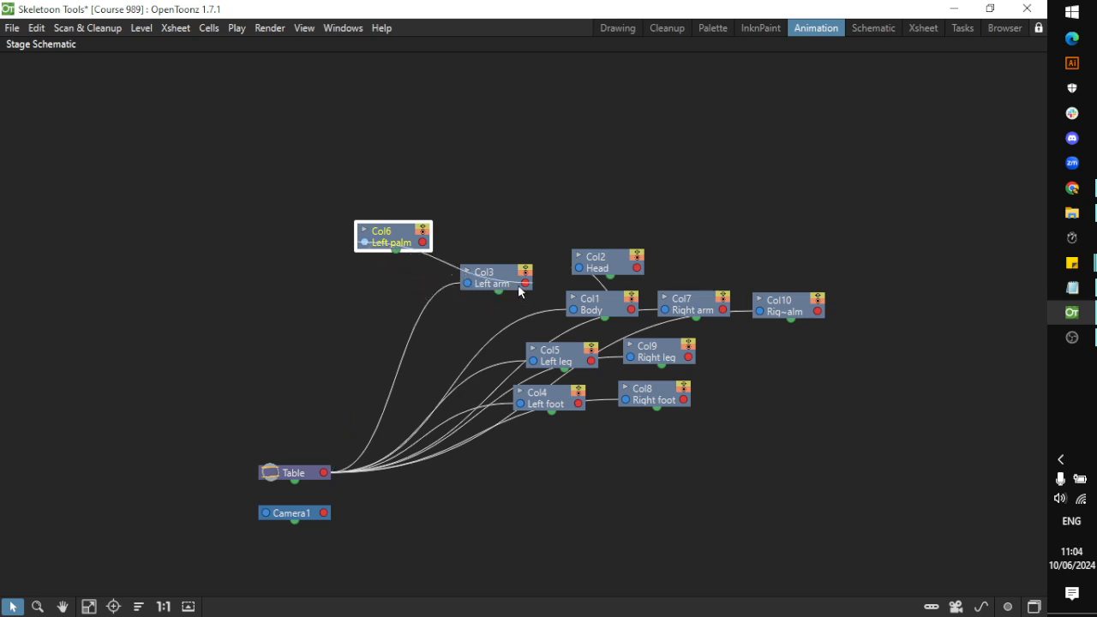
Link the Left arm node to Body, then reposition the Left palm and Left arm nodes as a neat chain
click(467, 290)
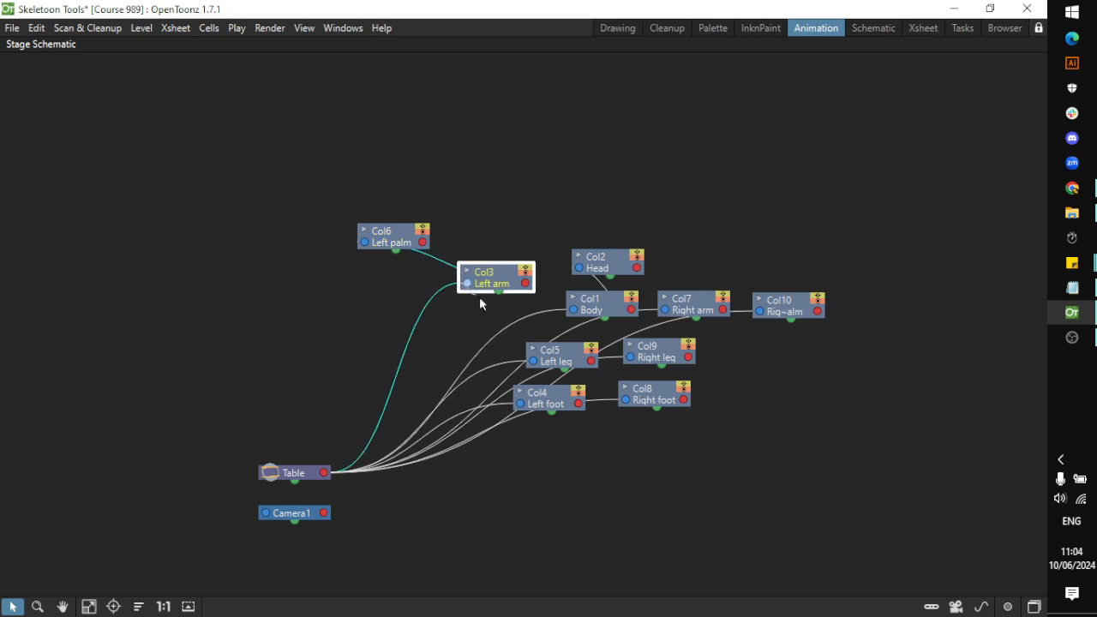
drag(508, 314, 635, 318)
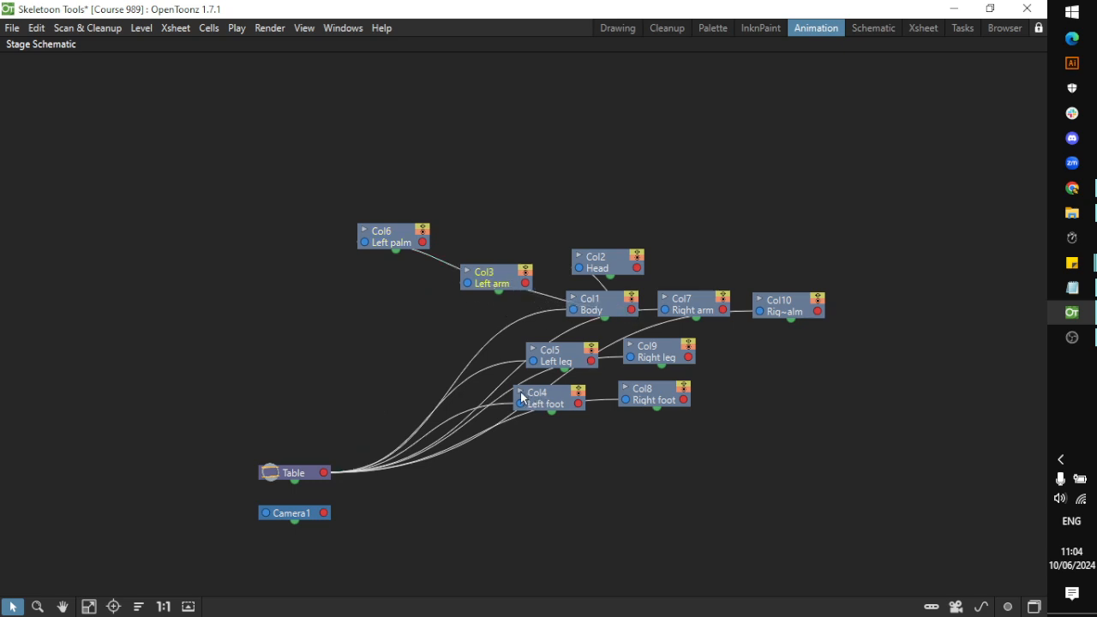
drag(390, 245, 396, 290)
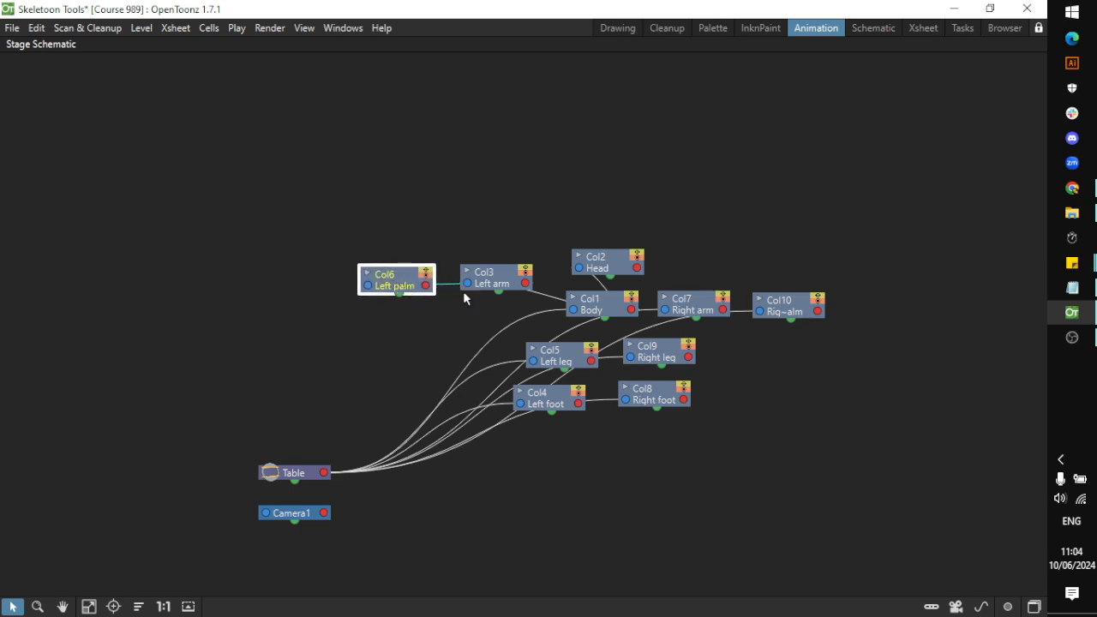
drag(498, 290, 497, 272)
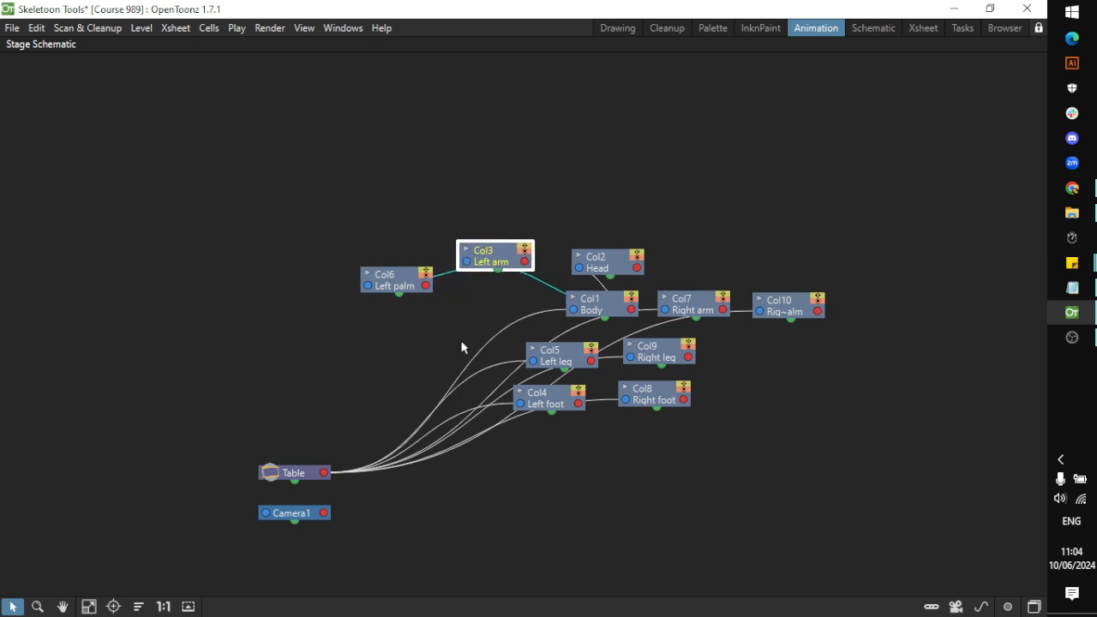
Link the Right arm node to Body and the Right palm node to Right arm, spacing both out beside Head
drag(714, 302, 709, 272)
drag(789, 310, 757, 269)
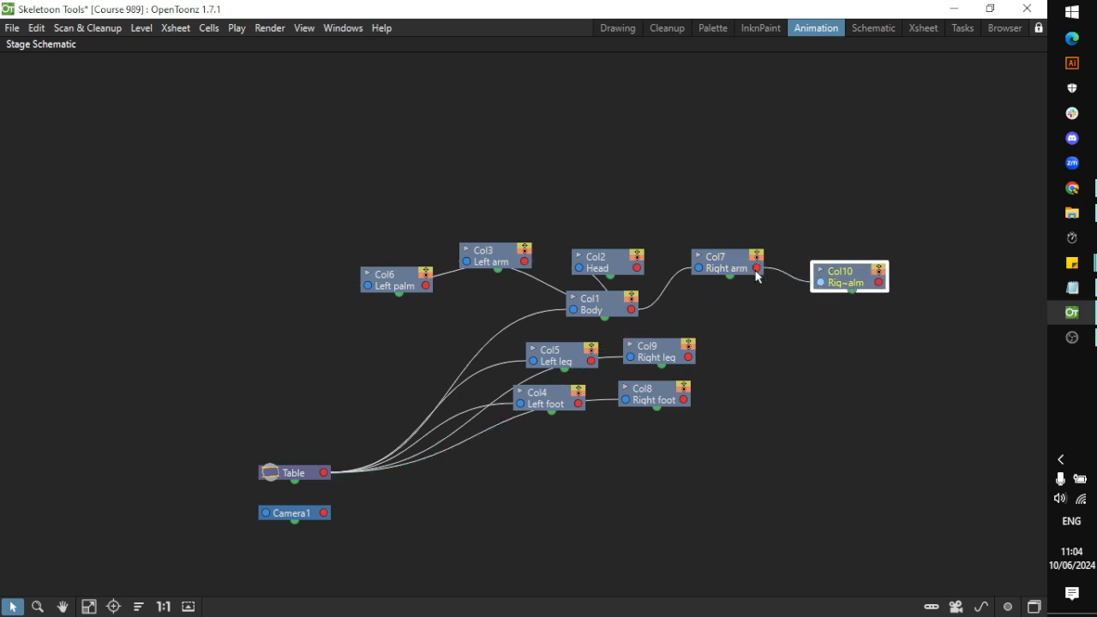
Link the Left leg node to Body and the Left foot node to Left leg, spacing both out below Body
click(535, 364)
drag(533, 362, 632, 311)
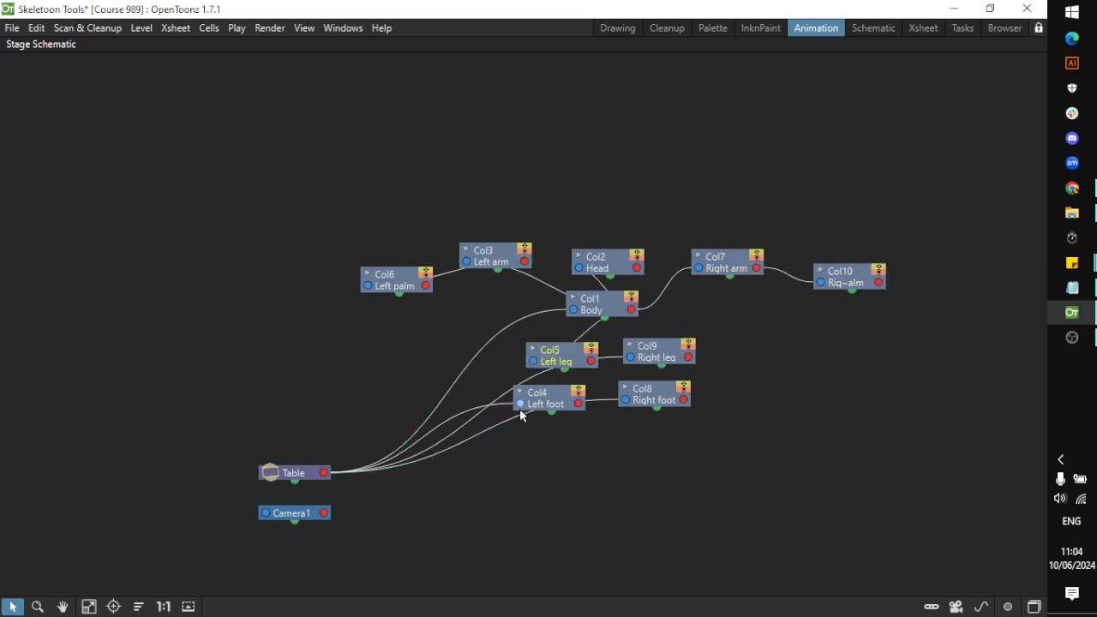
drag(520, 406, 586, 359)
drag(549, 395, 543, 437)
drag(578, 363, 567, 384)
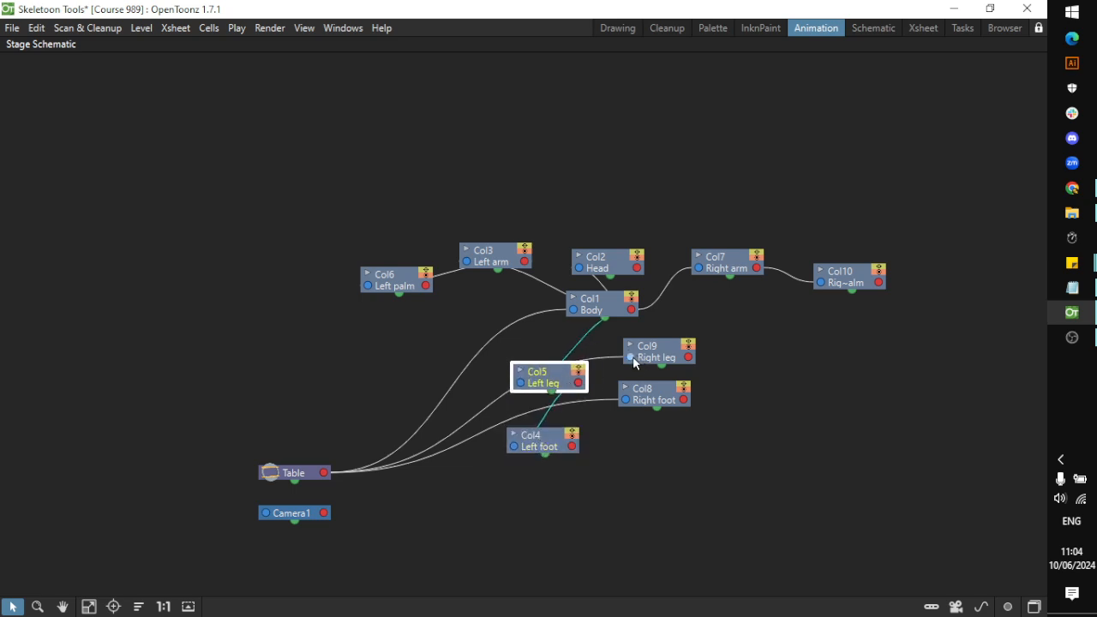
Link the Right leg node to Body and the Right foot node to Right leg, spacing them out beside the left chain
drag(632, 360, 632, 314)
drag(626, 400, 687, 361)
drag(657, 406, 662, 446)
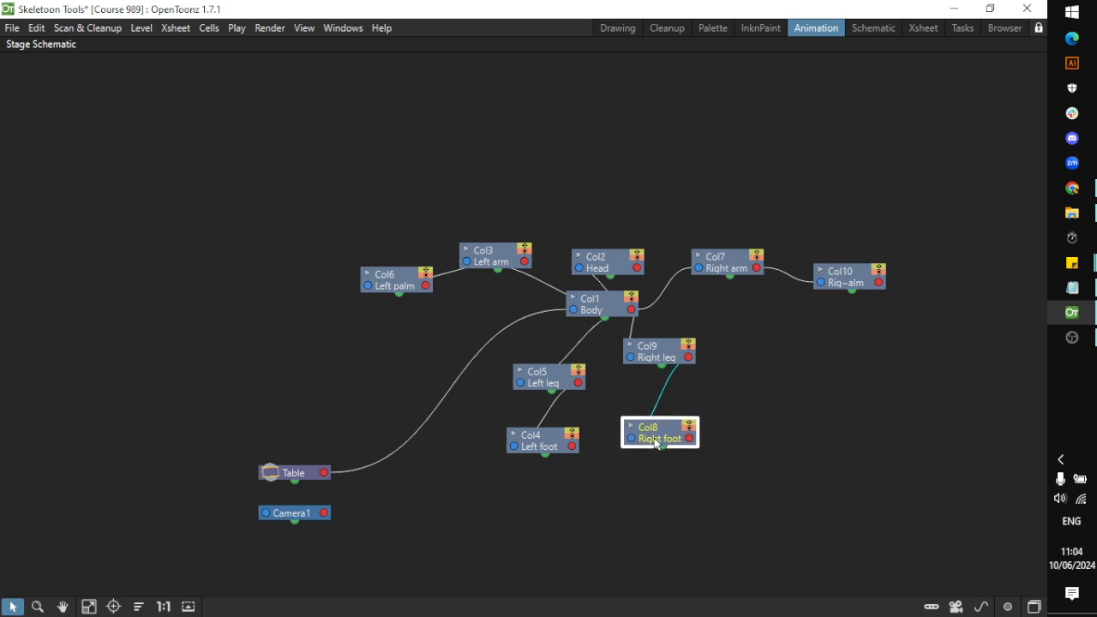
drag(665, 369, 660, 385)
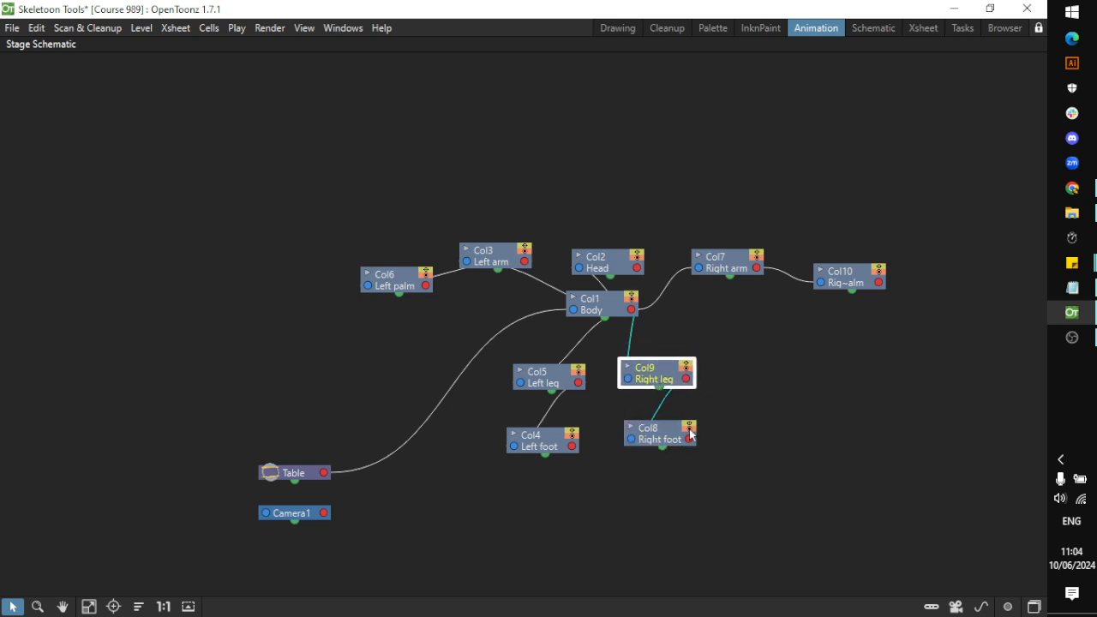
Keep Body linked to Table and tidy the Head, arm and palm nodes into balanced chains on both sides of Body
drag(575, 314, 323, 477)
click(576, 335)
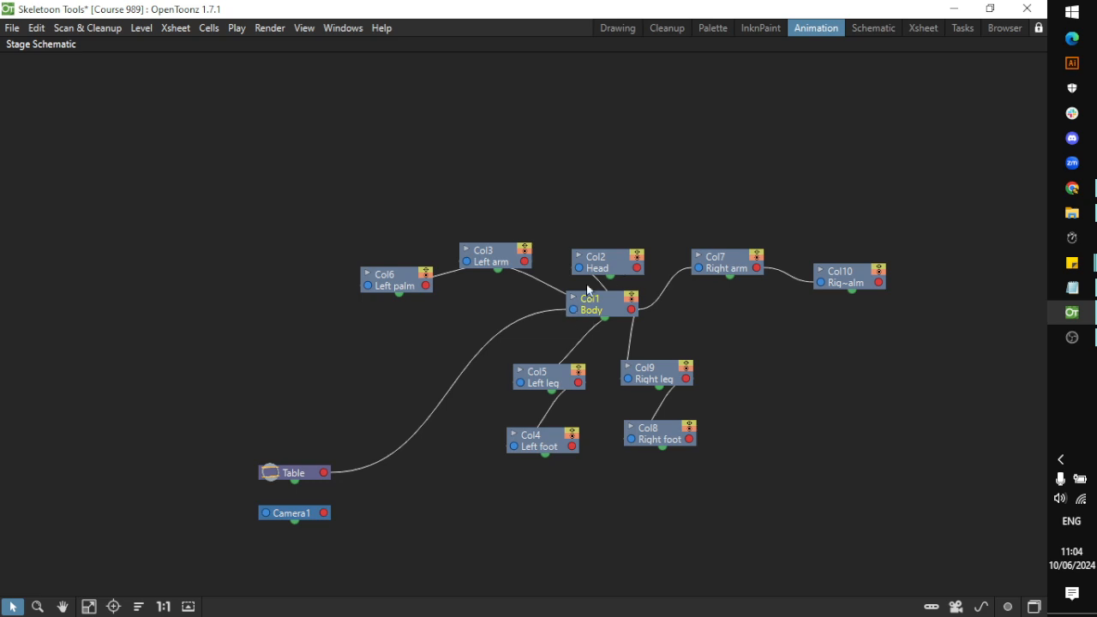
drag(583, 270, 584, 265)
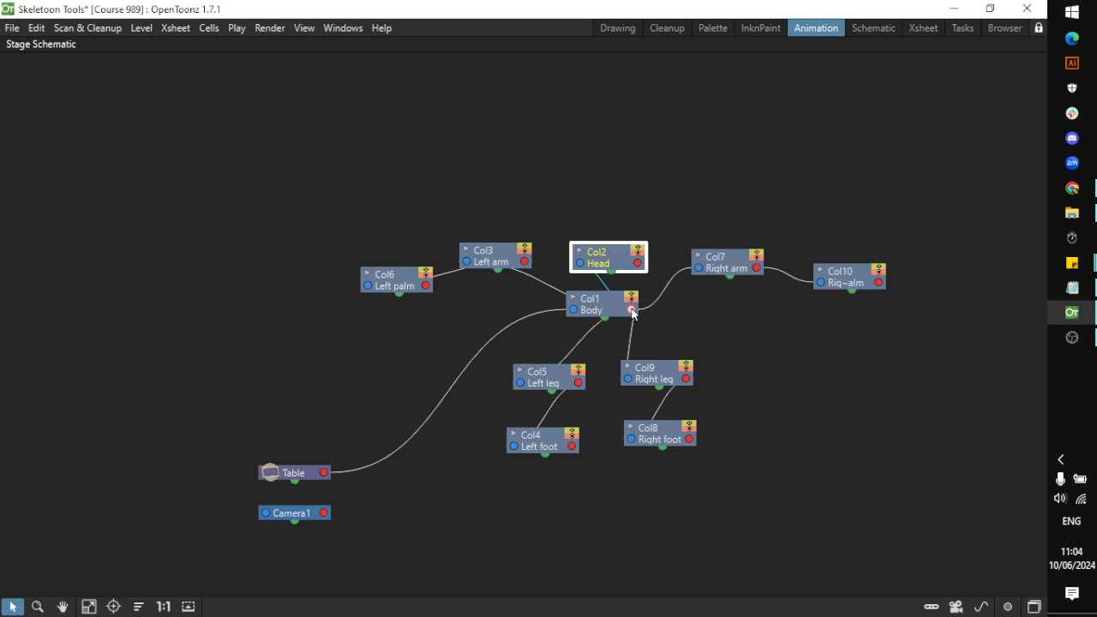
drag(406, 292, 395, 279)
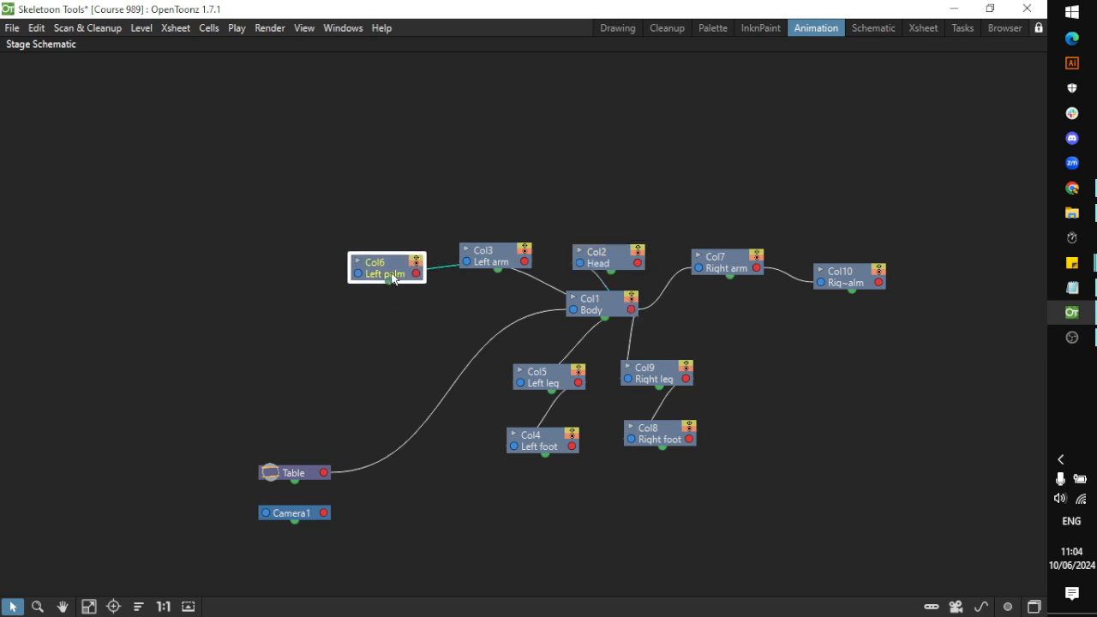
drag(507, 261, 512, 280)
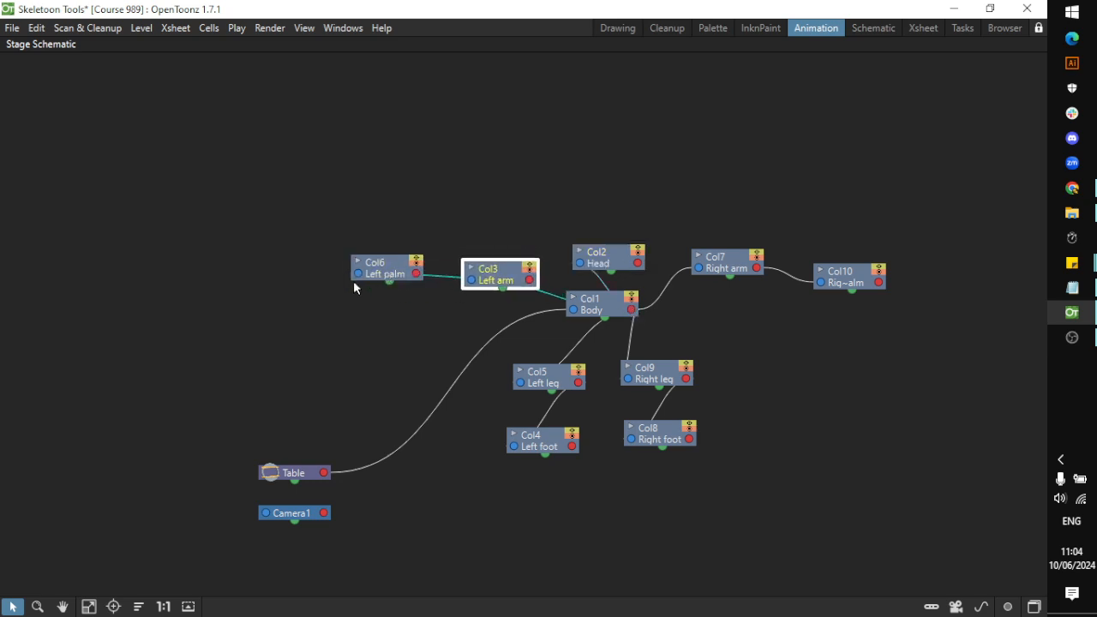
drag(366, 280, 494, 294)
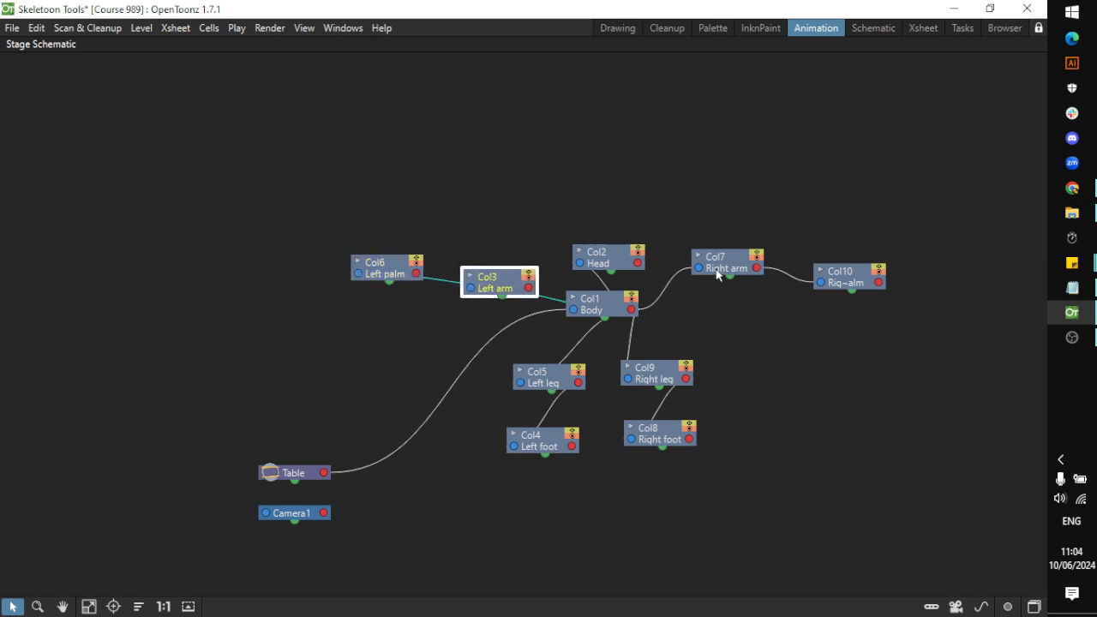
drag(718, 276, 723, 296)
drag(846, 287, 848, 270)
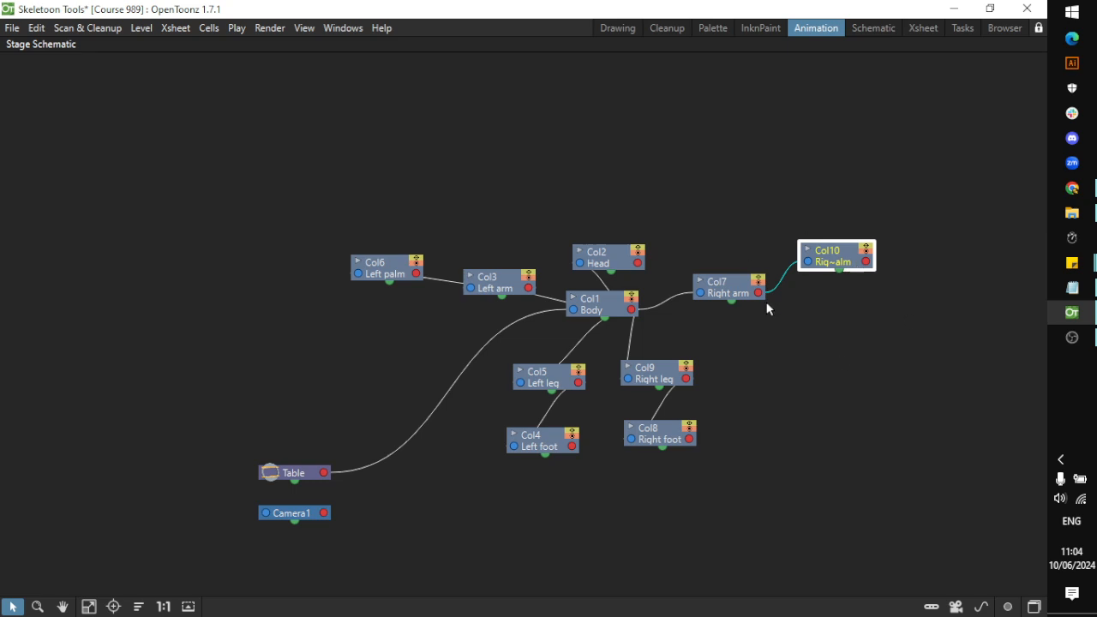
Restore the maximized Stage Schematic to its docked size and inspect the stacked body parts in the scene viewer
double_click(54, 44)
scroll(317, 273, down, 1)
scroll(317, 273, up, 1)
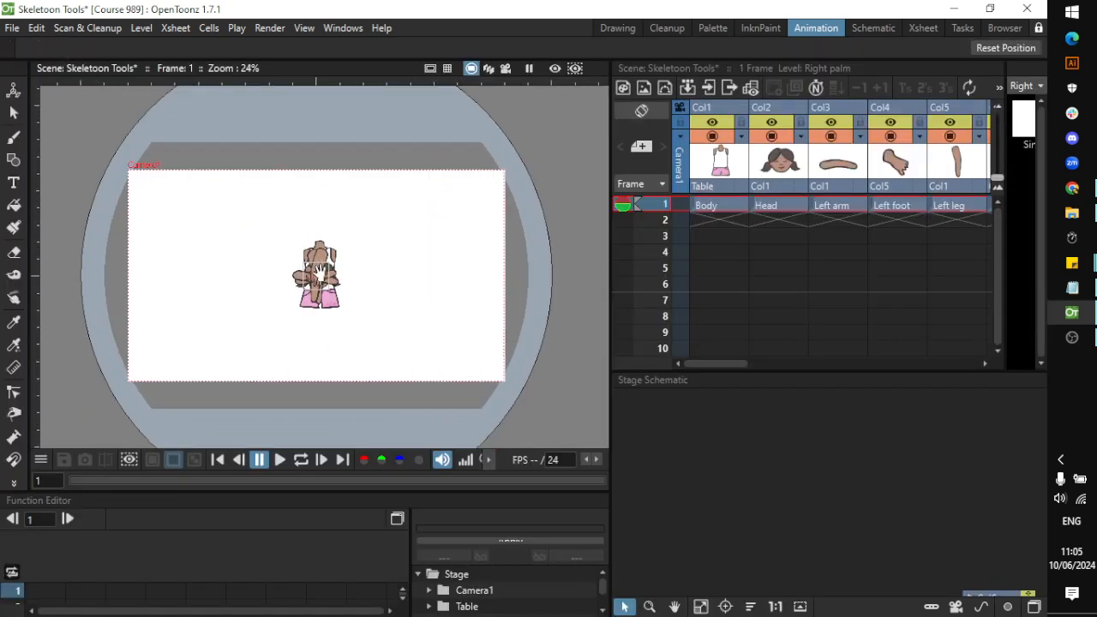
scroll(318, 272, down, 1)
scroll(317, 272, up, 2)
scroll(318, 271, up, 1)
scroll(318, 271, down, 2)
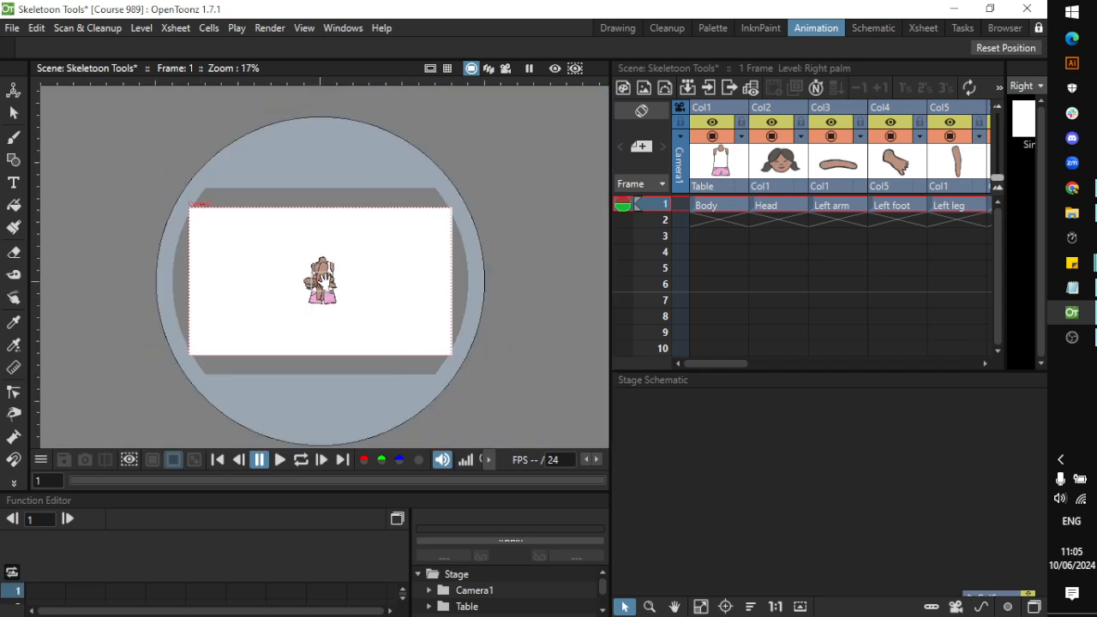
scroll(320, 275, up, 3)
scroll(321, 274, down, 3)
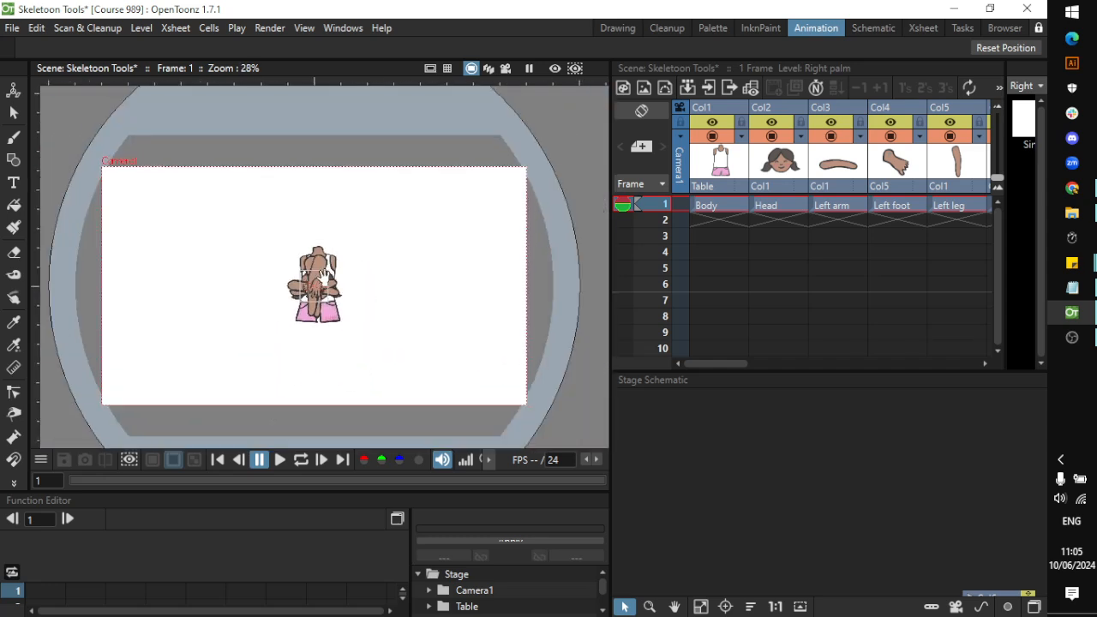
scroll(323, 276, up, 3)
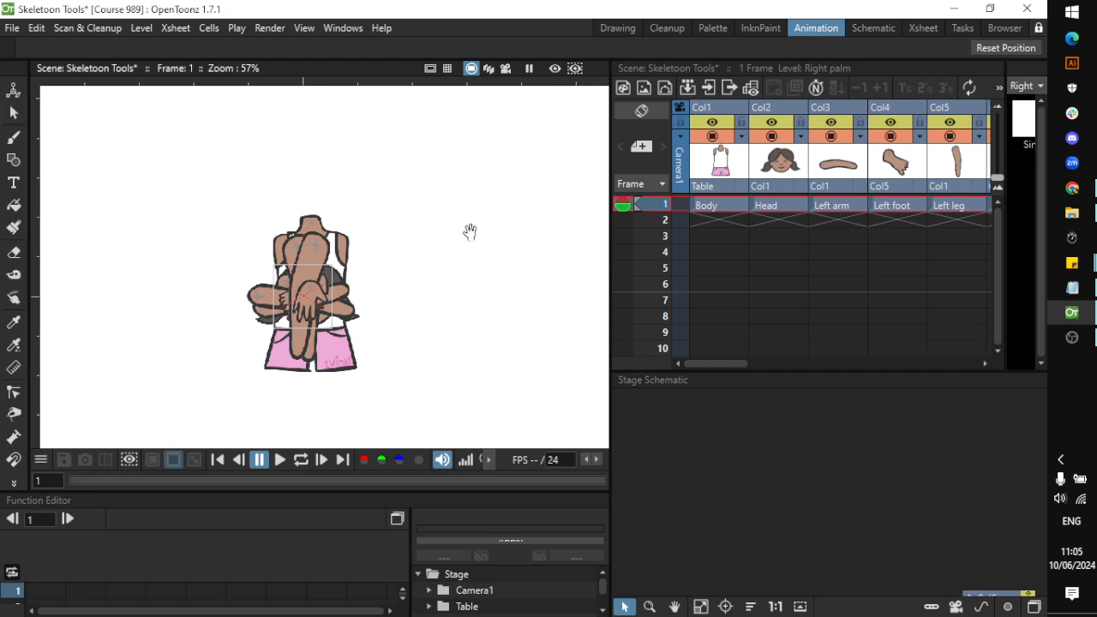
Using the Animate tool in Position mode, move the Head onto the neck and the Left arm onto its shoulder
click(800, 205)
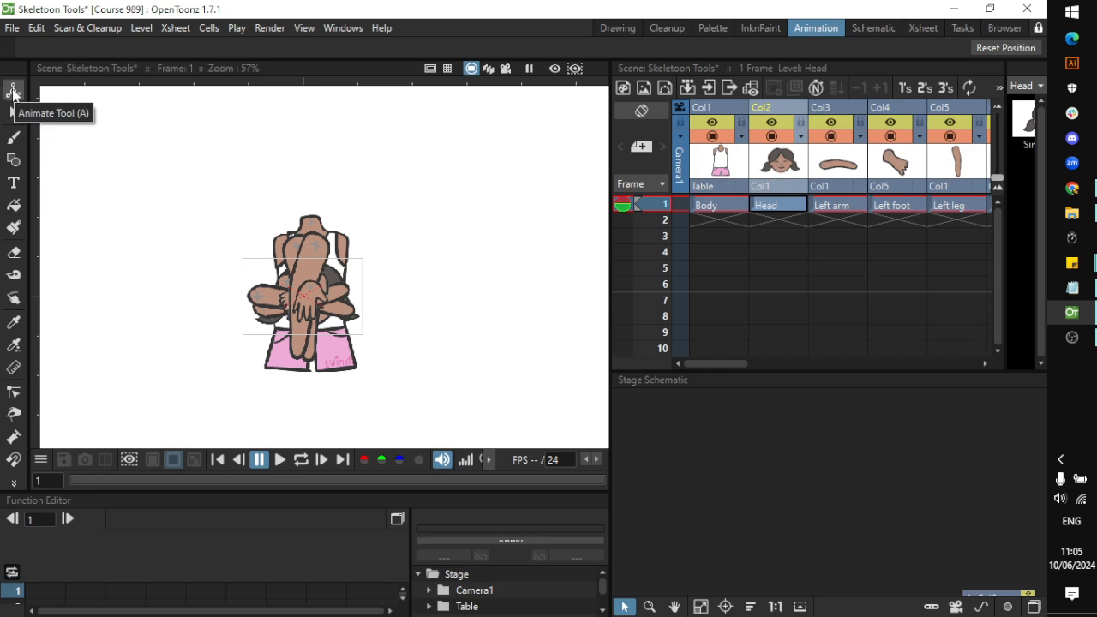
click(14, 91)
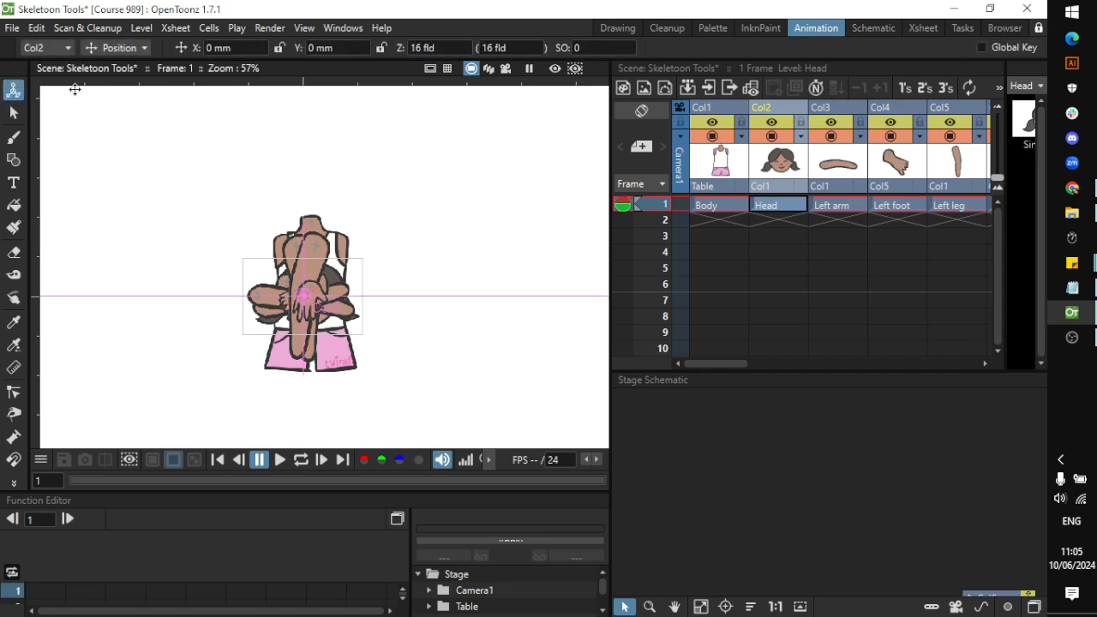
click(137, 51)
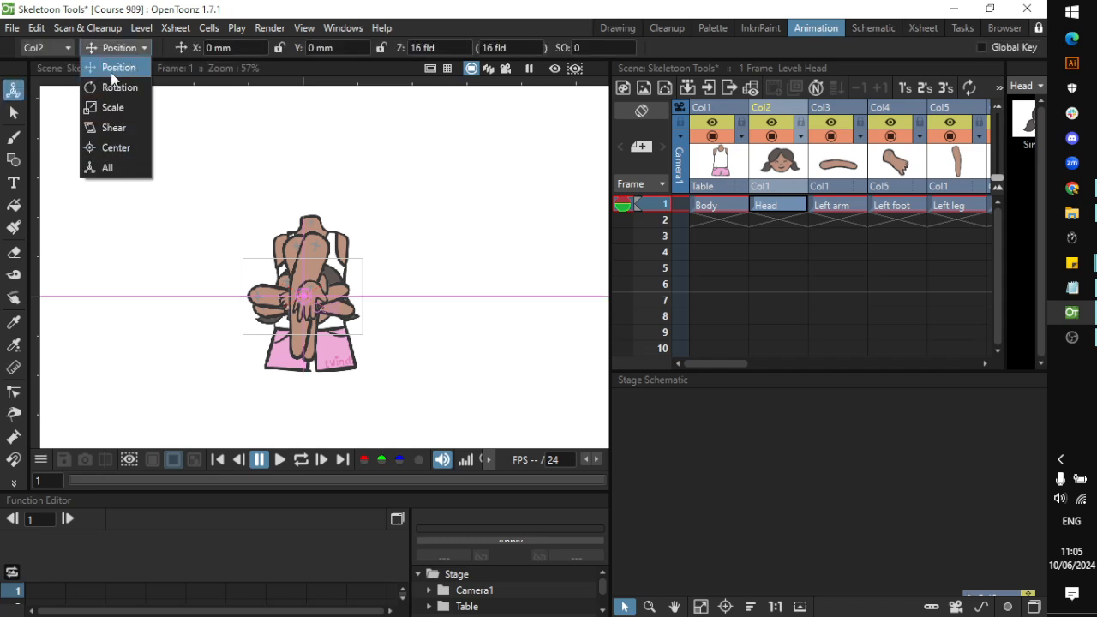
click(114, 71)
drag(314, 290, 321, 224)
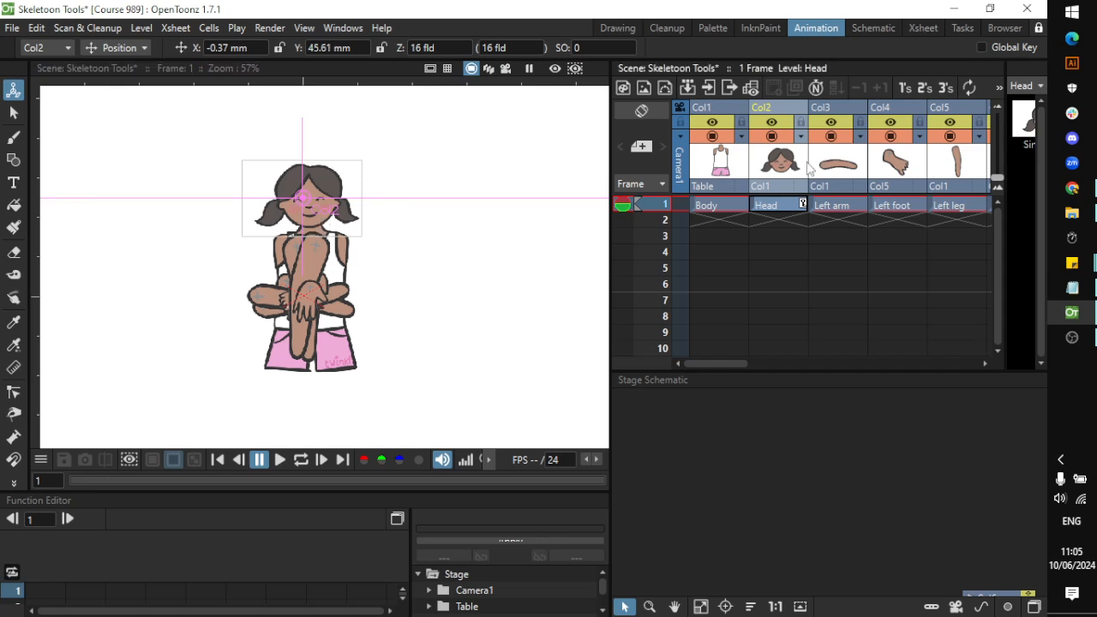
click(847, 163)
drag(373, 258, 447, 209)
Move the Left leg under the shorts and the Left foot to its ankle, at about X 10.5 mm, Y -36.4 mm
click(902, 111)
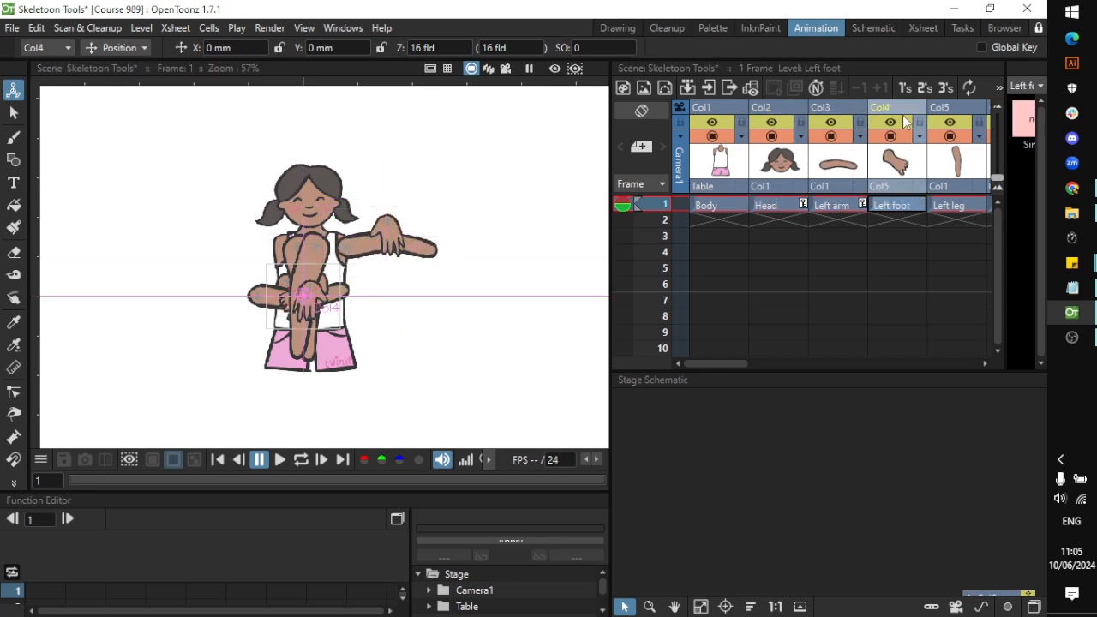
drag(381, 391, 448, 474)
scroll(455, 358, down, 10)
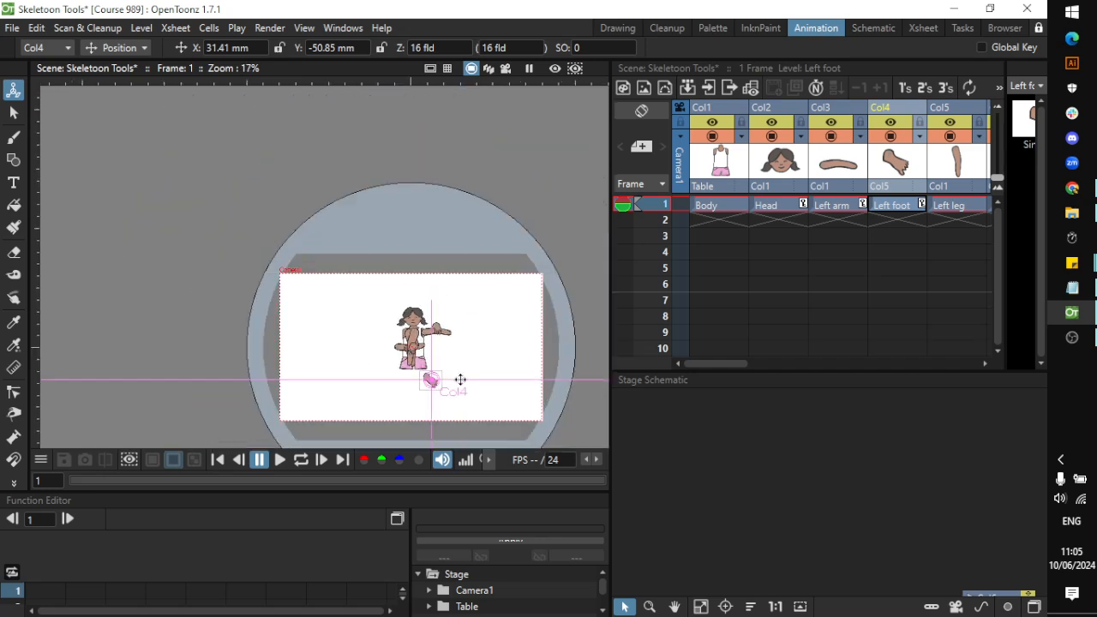
scroll(473, 419, up, 5)
scroll(470, 418, up, 1)
drag(401, 329, 431, 346)
click(957, 161)
click(890, 103)
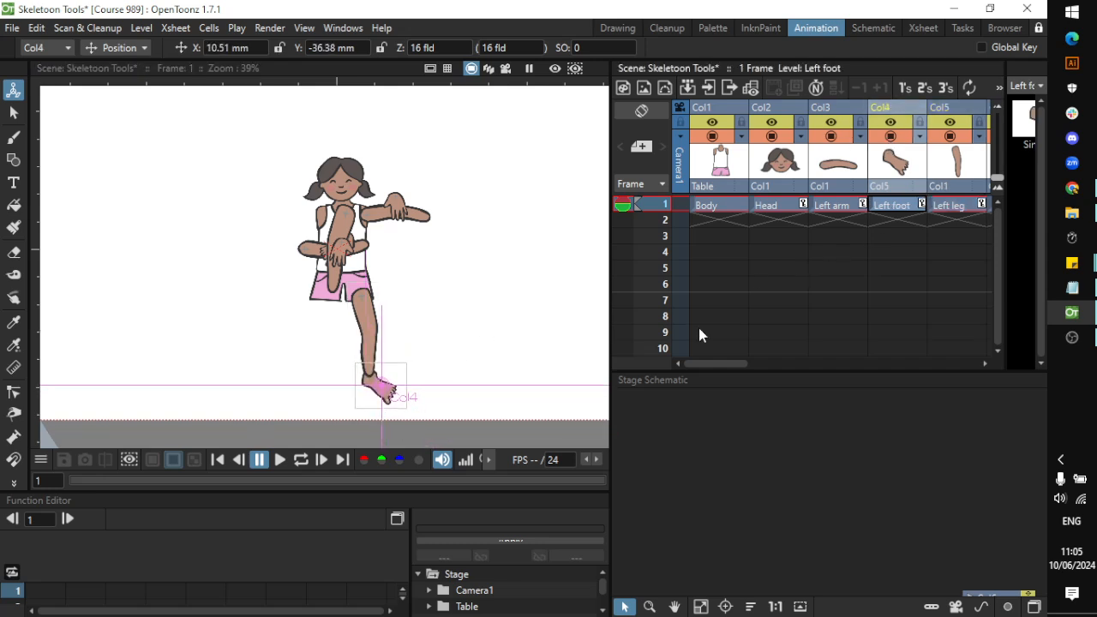
Move the Left palm to the wrist end of the outstretched Left arm
drag(710, 363, 761, 374)
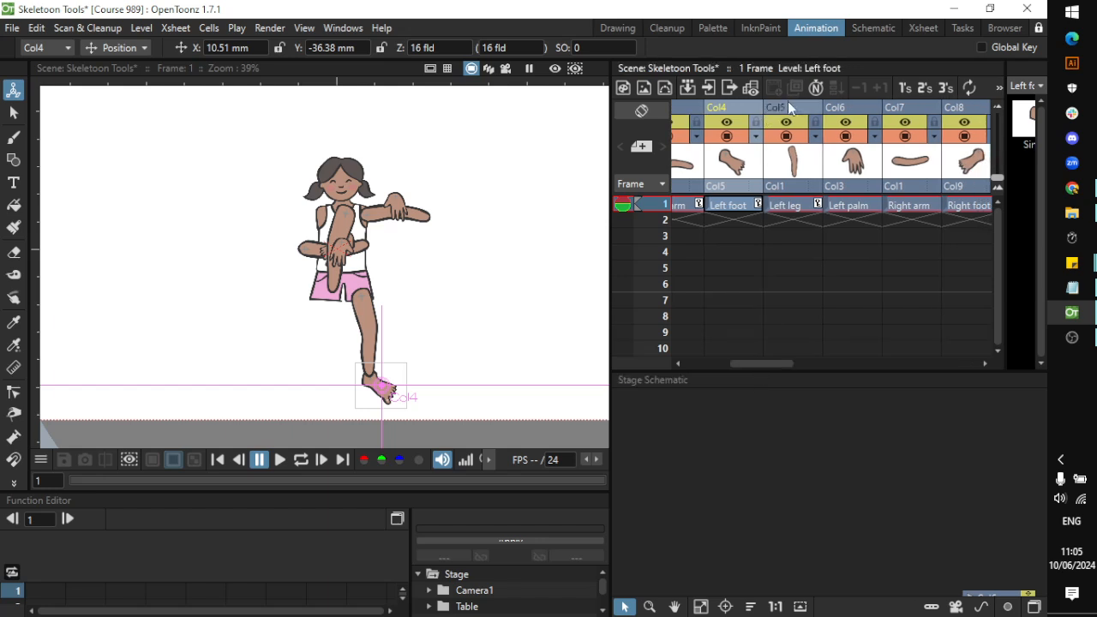
click(788, 104)
click(845, 110)
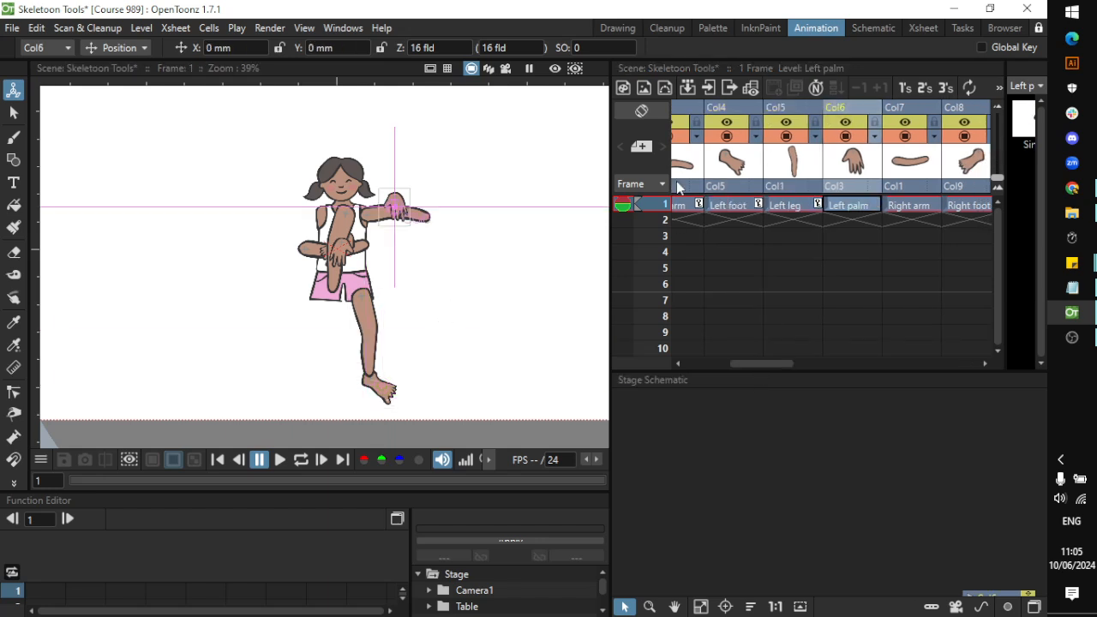
drag(447, 273, 467, 248)
Place the Right arm at its shoulder, about X -33.8 mm, Y 20.4 mm, and rotate it to about -171°
click(907, 110)
click(124, 49)
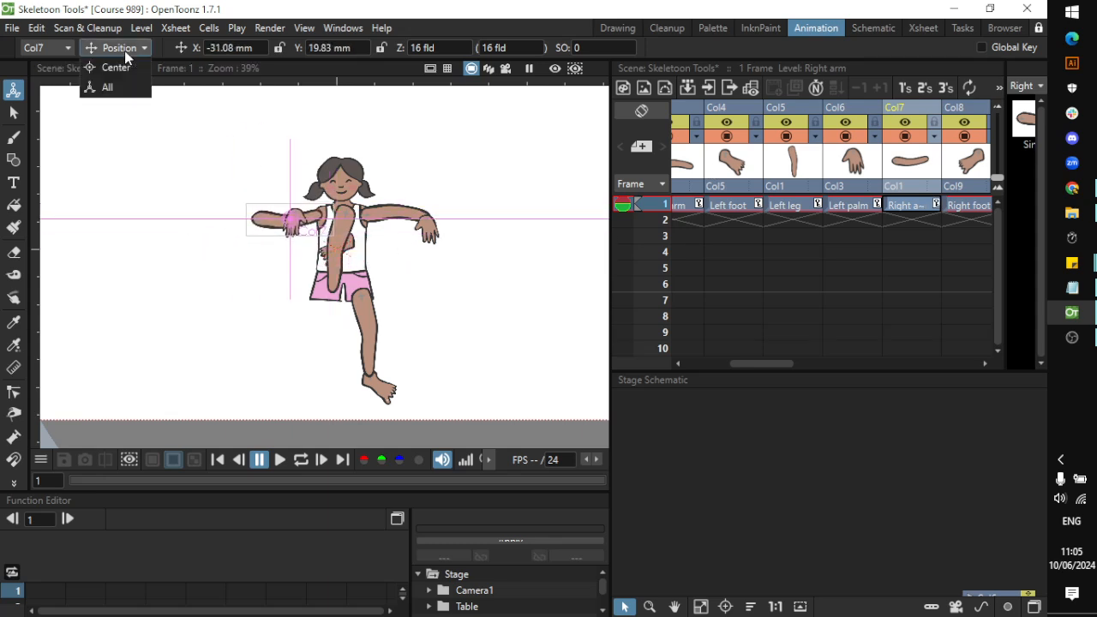
click(120, 88)
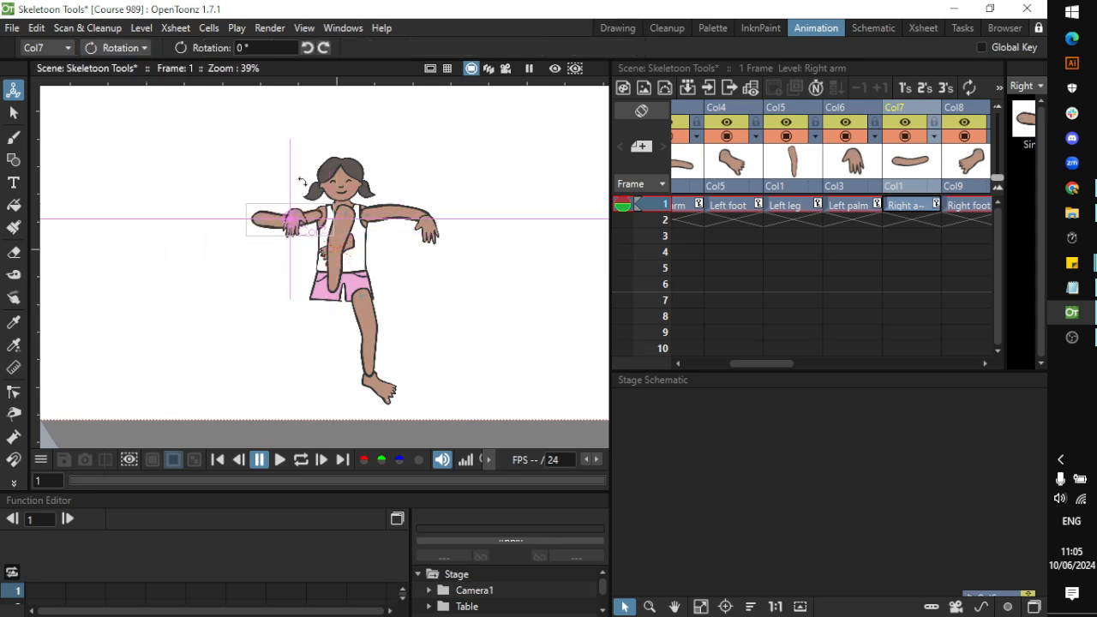
click(121, 54)
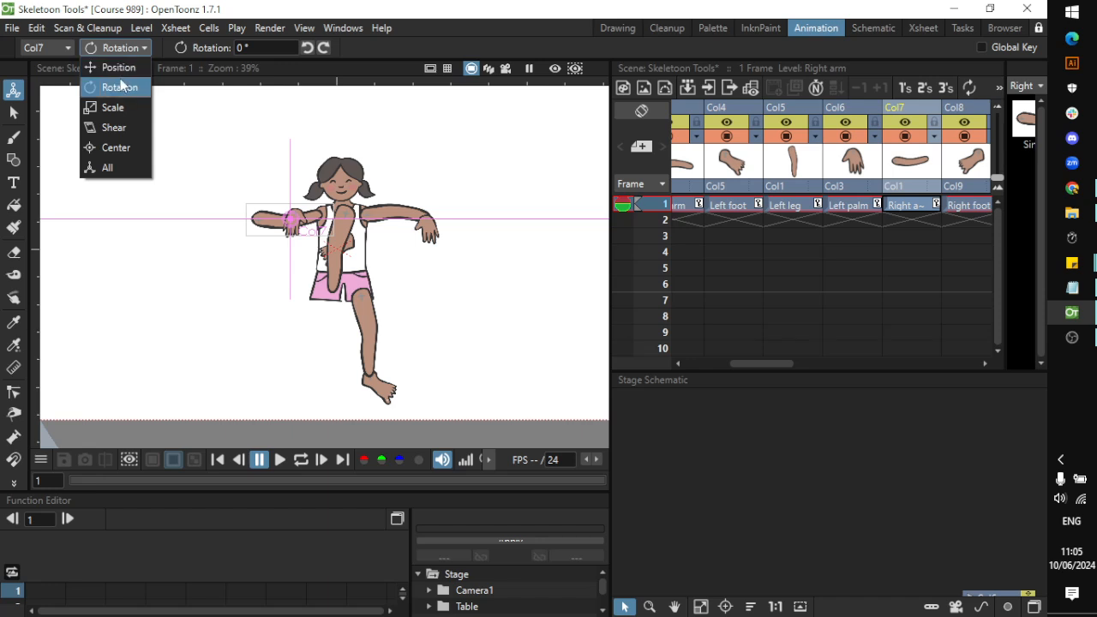
click(124, 86)
drag(403, 222, 403, 266)
click(120, 48)
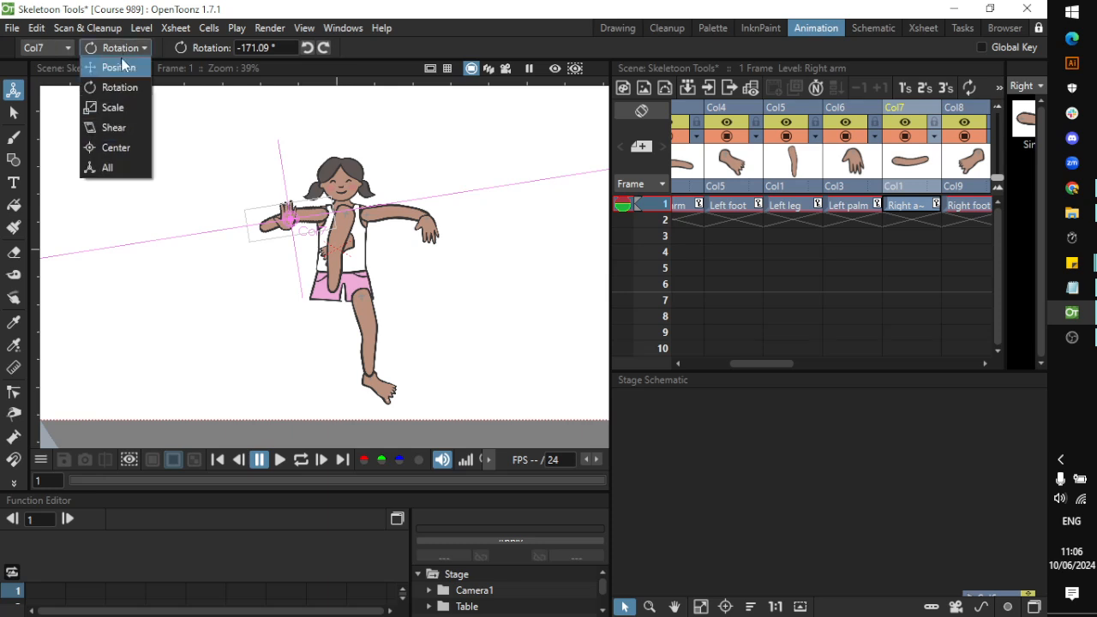
click(116, 68)
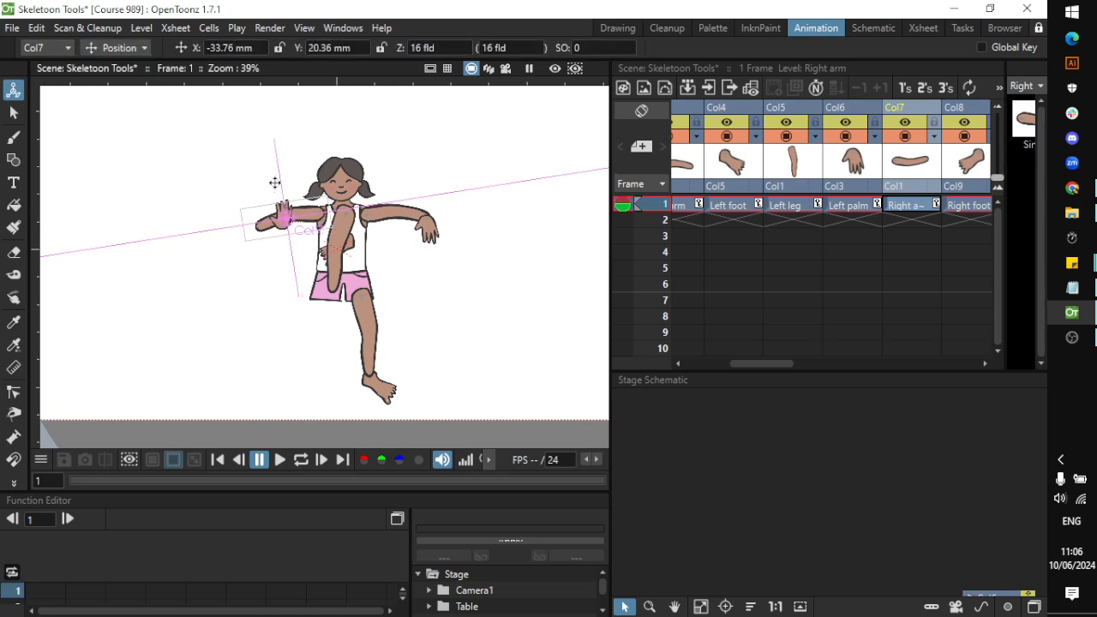
Move the Right foot to about X -9.1 mm, Y -34.8 mm and place the Right leg under the shorts
click(982, 163)
drag(361, 327, 340, 352)
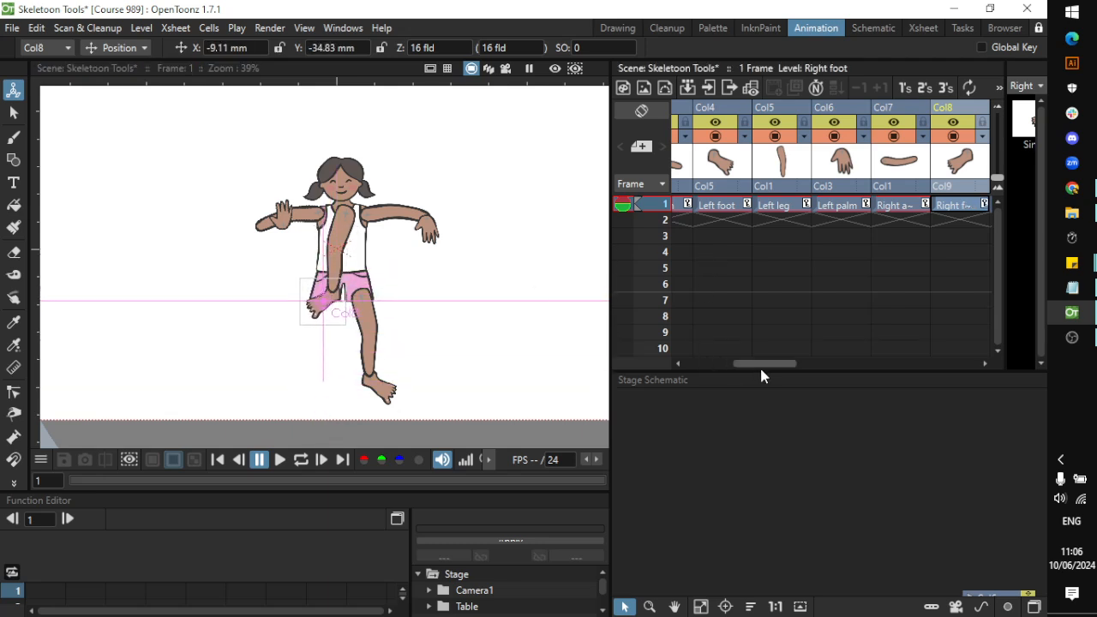
drag(760, 365, 848, 367)
click(777, 171)
drag(477, 308, 444, 406)
Move the Right palm to the Right arm's wrist, about X 14.6 mm, Y -3.9 mm, and check the joint up close
click(828, 108)
mouse_move(445, 246)
mouse_down()
mouse_move(393, 250)
mouse_move(427, 243)
mouse_up()
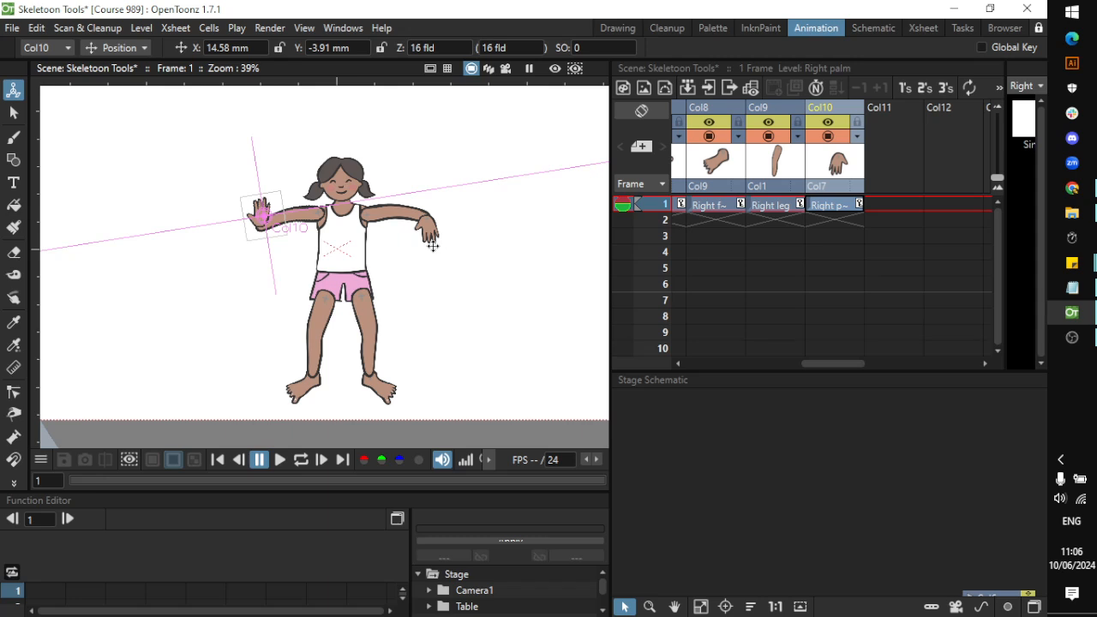
scroll(457, 208, down, 1)
scroll(434, 196, up, 5)
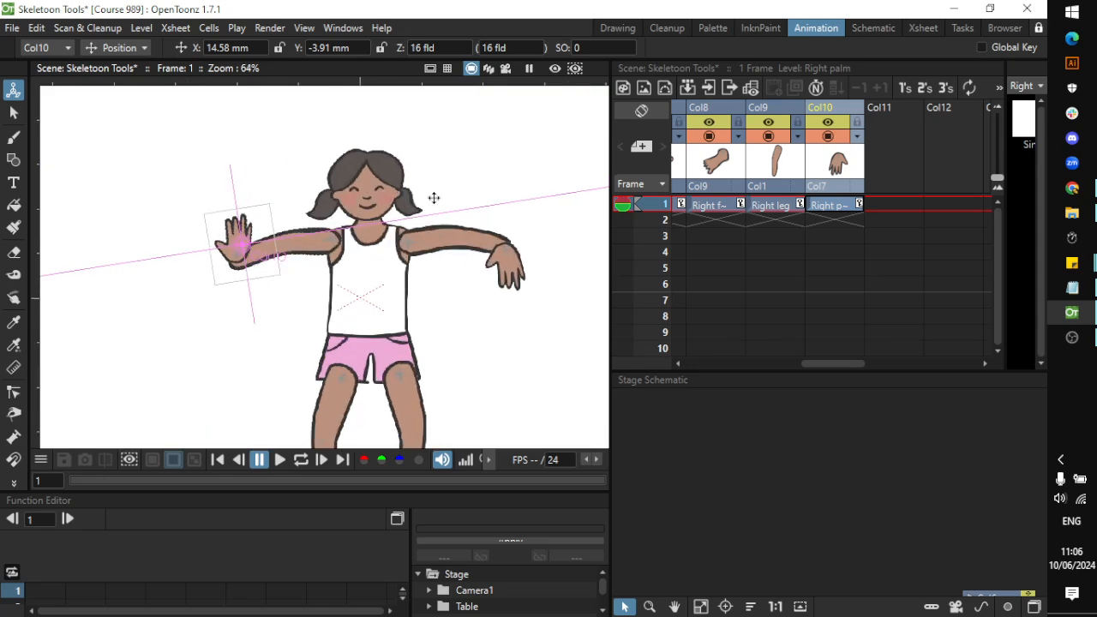
scroll(274, 243, up, 1)
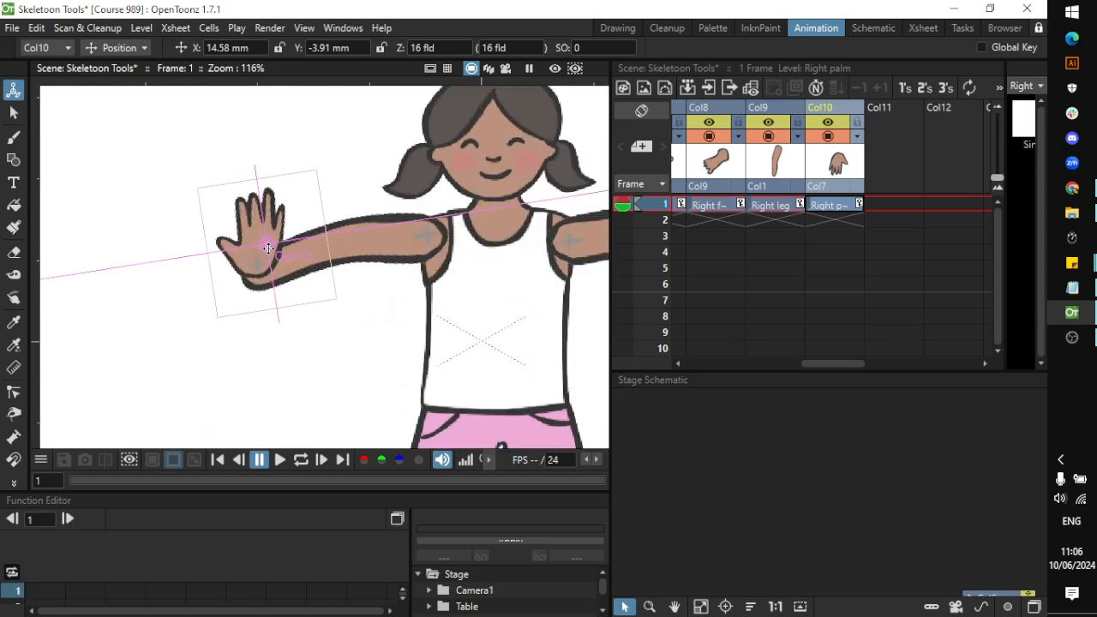
scroll(280, 269, down, 5)
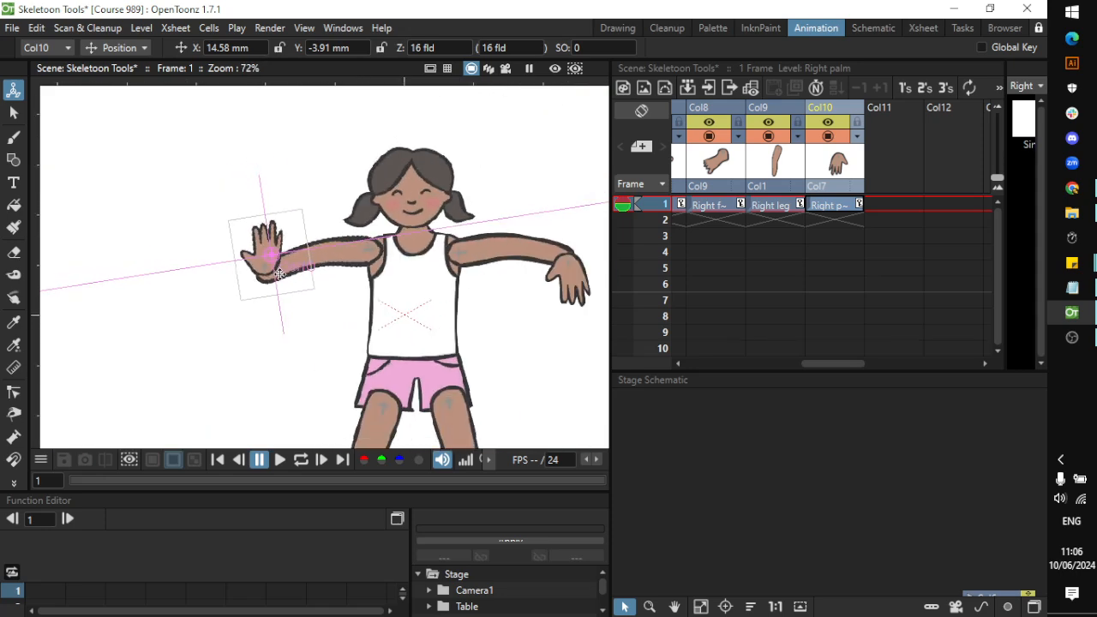
scroll(494, 260, up, 3)
scroll(461, 267, up, 2)
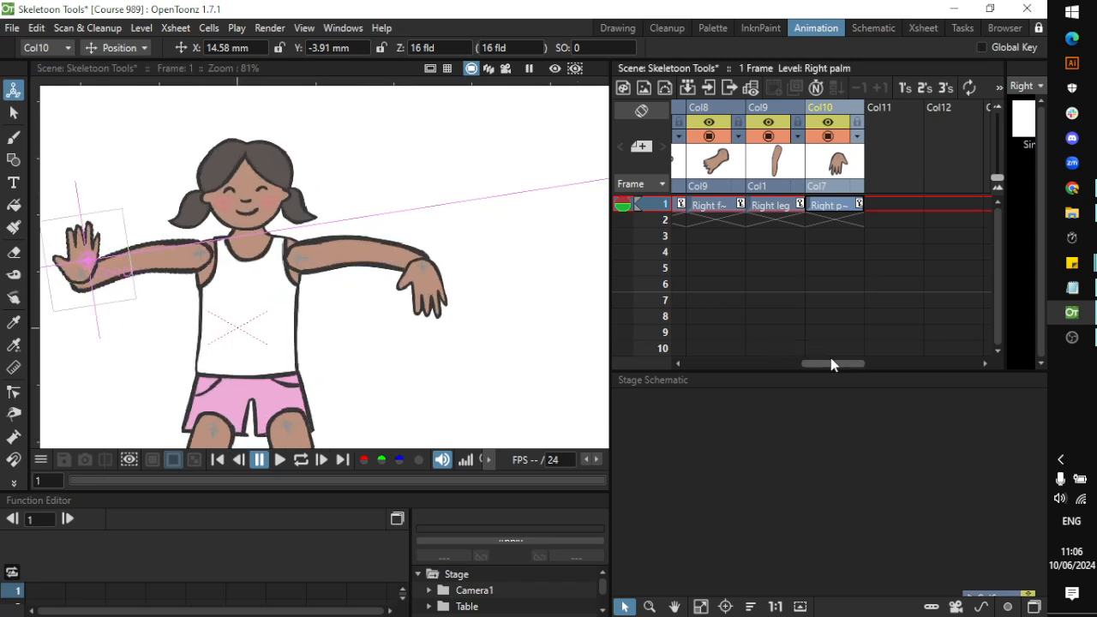
drag(830, 360, 675, 317)
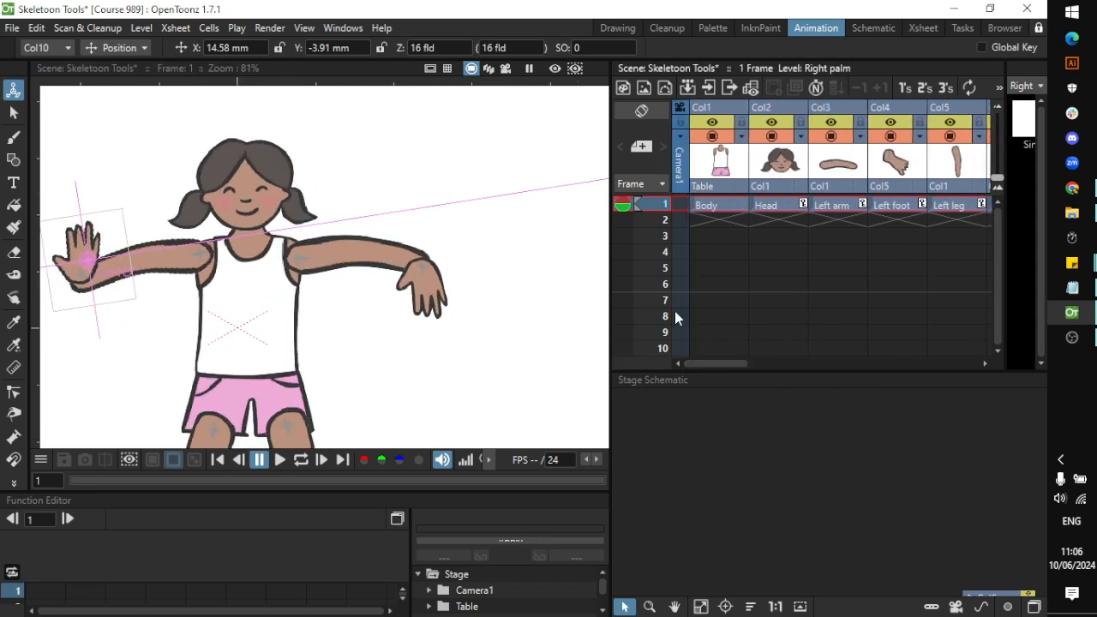
Move the Head's center to the neck, about X 3.65 mm, Y -13.56 mm, and the Left arm's to the shoulder, about X -19.3 mm, Y -4.7 mm
click(774, 114)
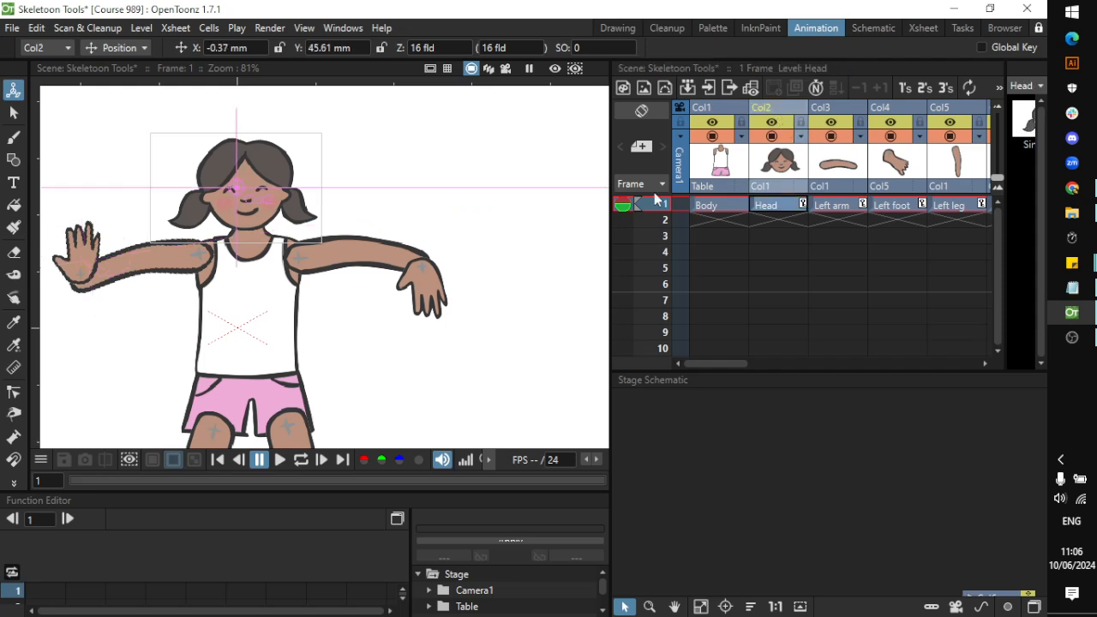
click(137, 48)
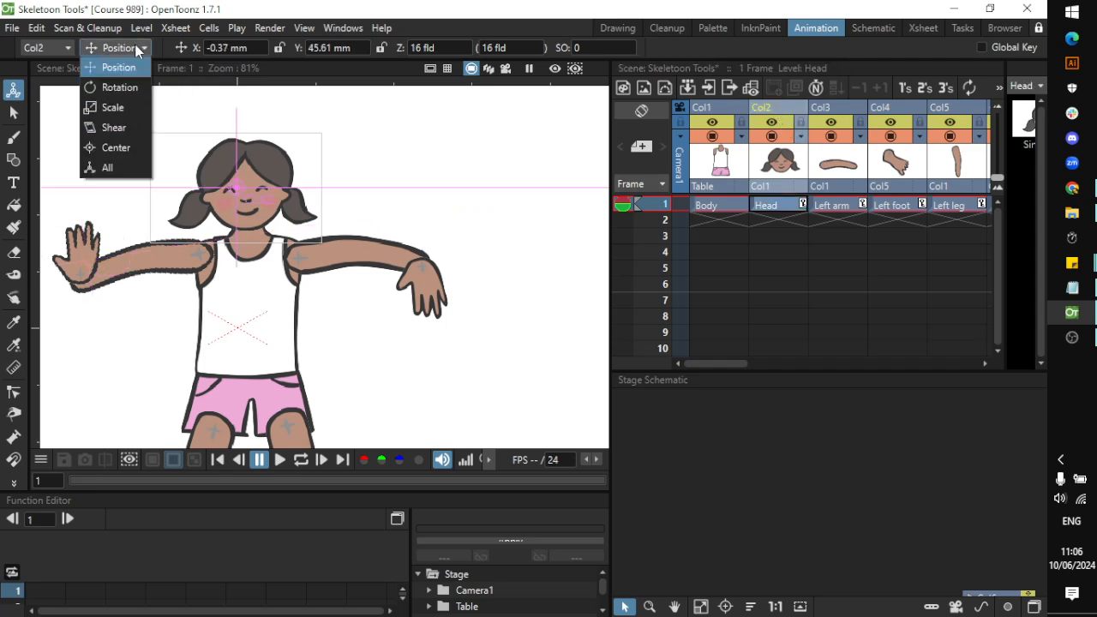
click(108, 148)
drag(256, 187, 265, 230)
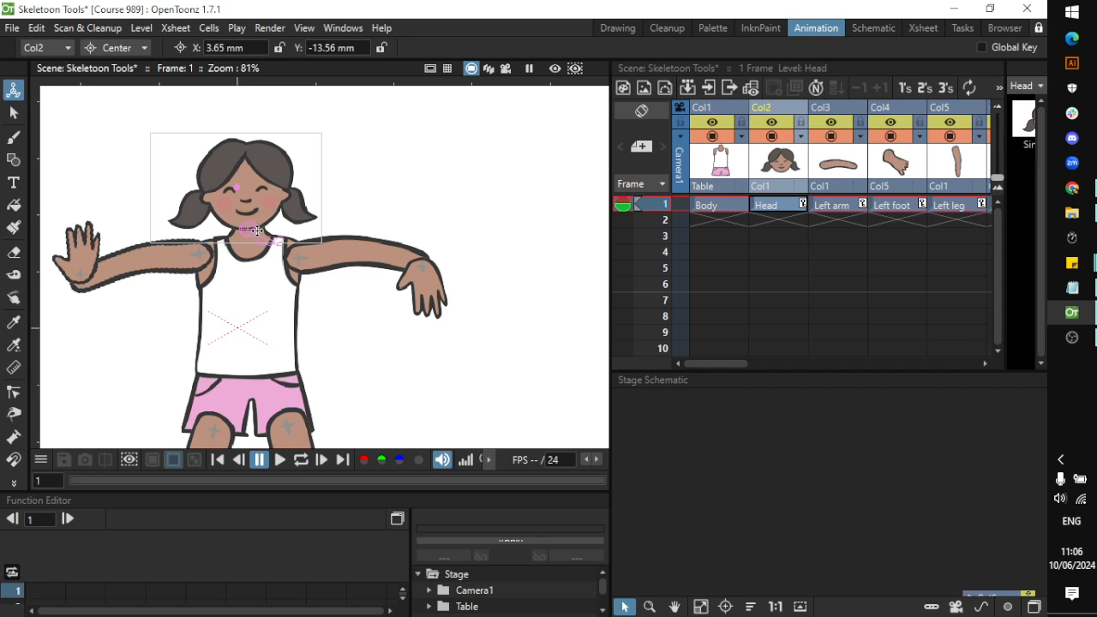
click(832, 170)
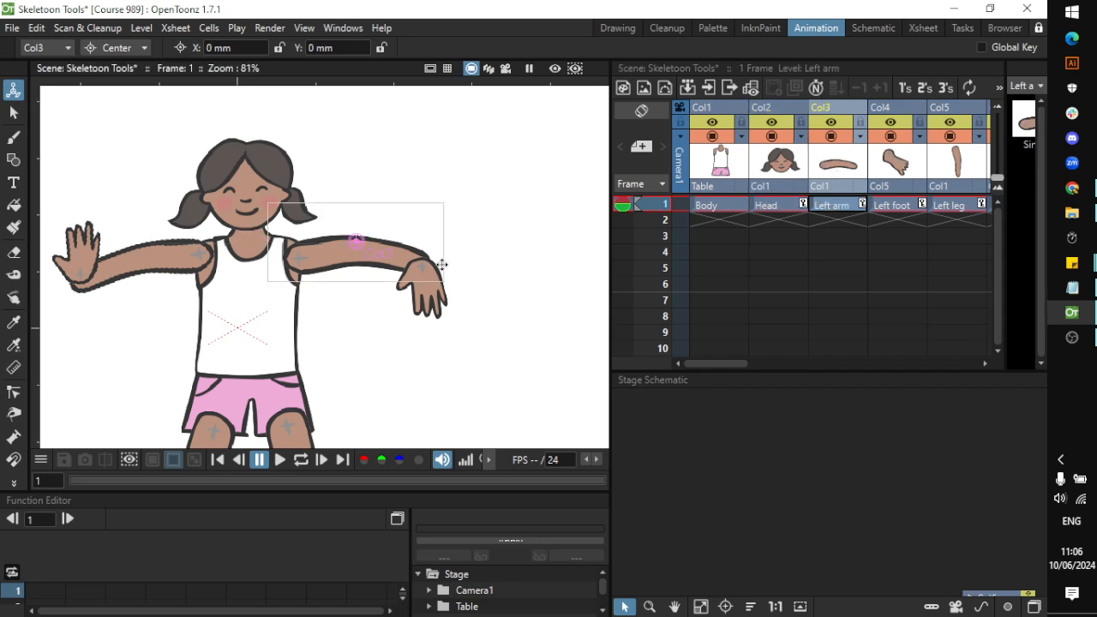
drag(332, 280, 330, 278)
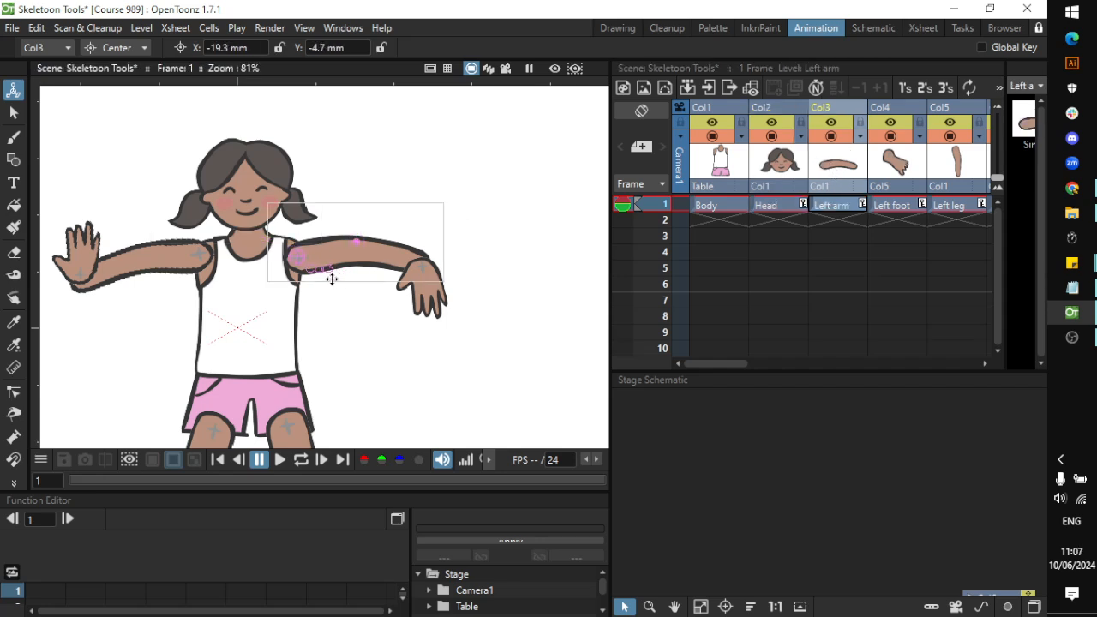
Move the Left foot's center to the ankle, about X -8.55 mm, Y 7.64 mm, and the Left leg's to the hip, about X -2.91 mm, Y 23.29 mm
click(892, 165)
scroll(446, 323, down, 4)
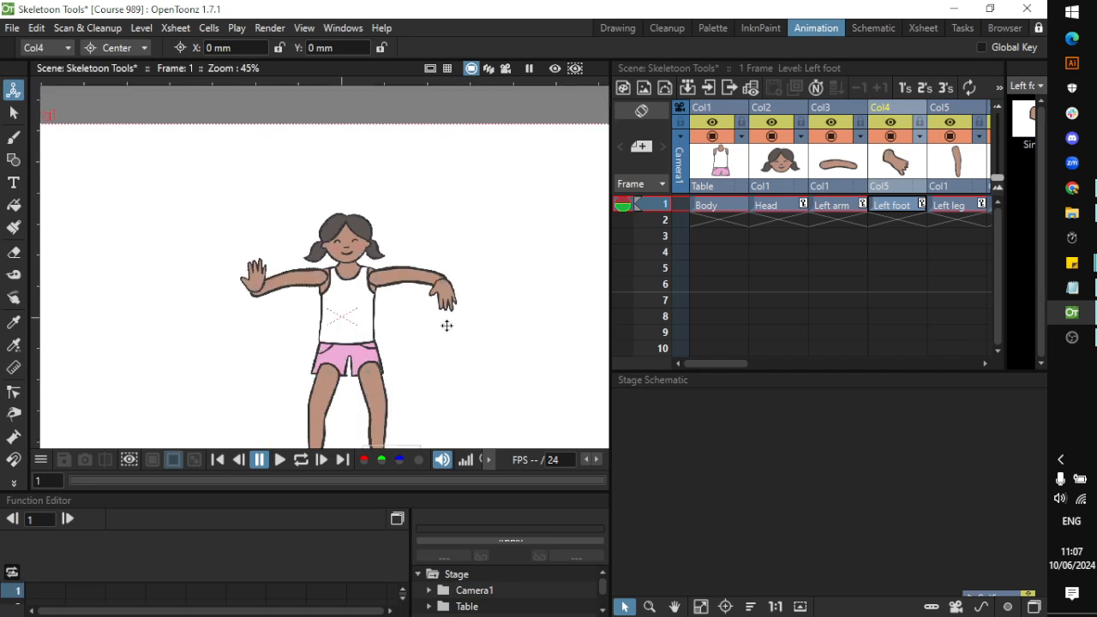
scroll(418, 442, up, 3)
scroll(417, 441, up, 3)
drag(324, 415, 307, 392)
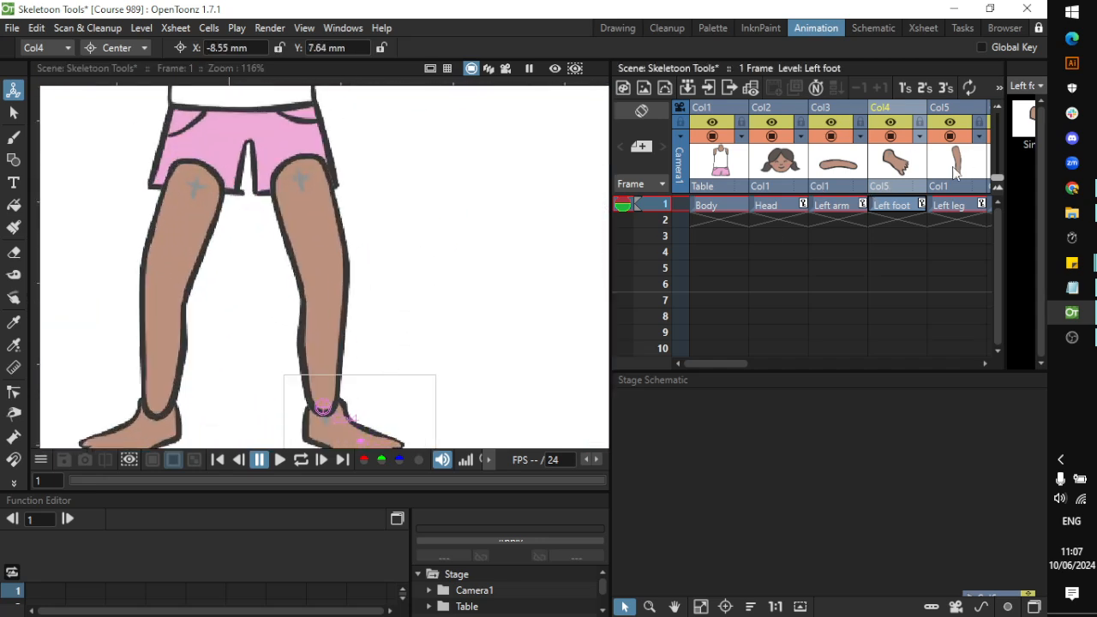
click(955, 172)
drag(338, 300, 325, 199)
Move the Left palm's center to the wrist, about X 0.32 mm, Y 6.78 mm
scroll(741, 351, down, 4)
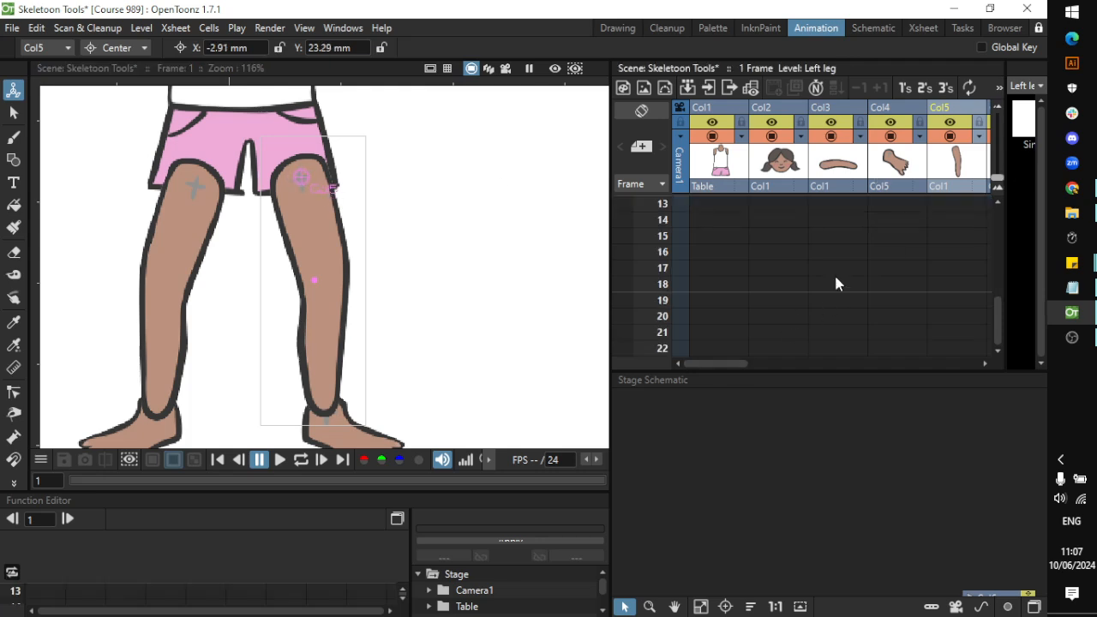
scroll(836, 283, up, 4)
drag(705, 362, 773, 366)
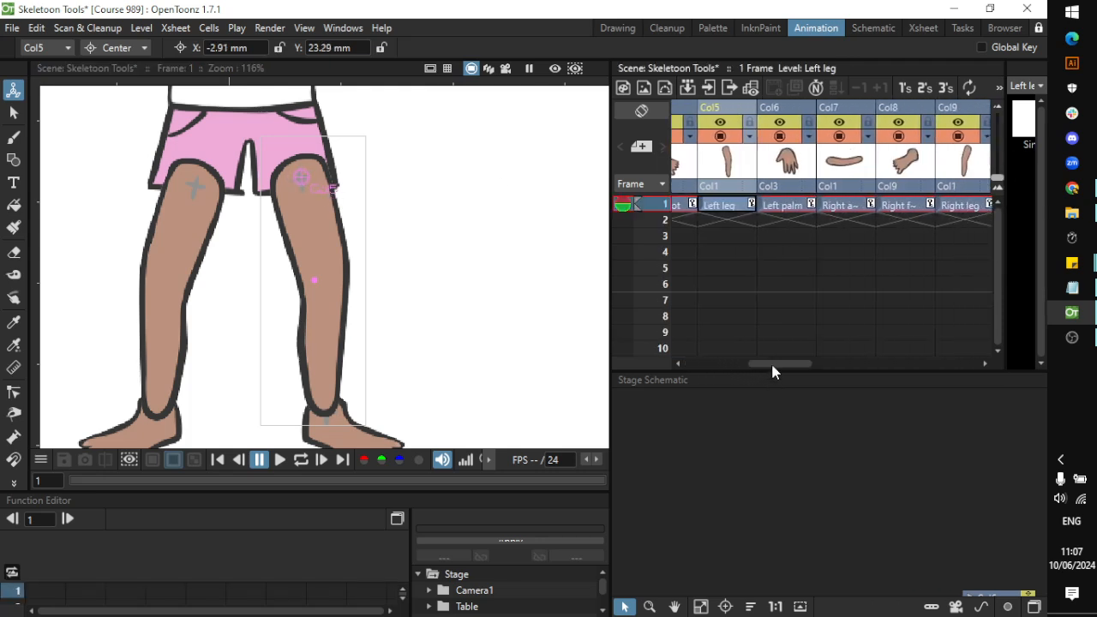
click(775, 172)
scroll(461, 154, down, 3)
scroll(281, 184, up, 3)
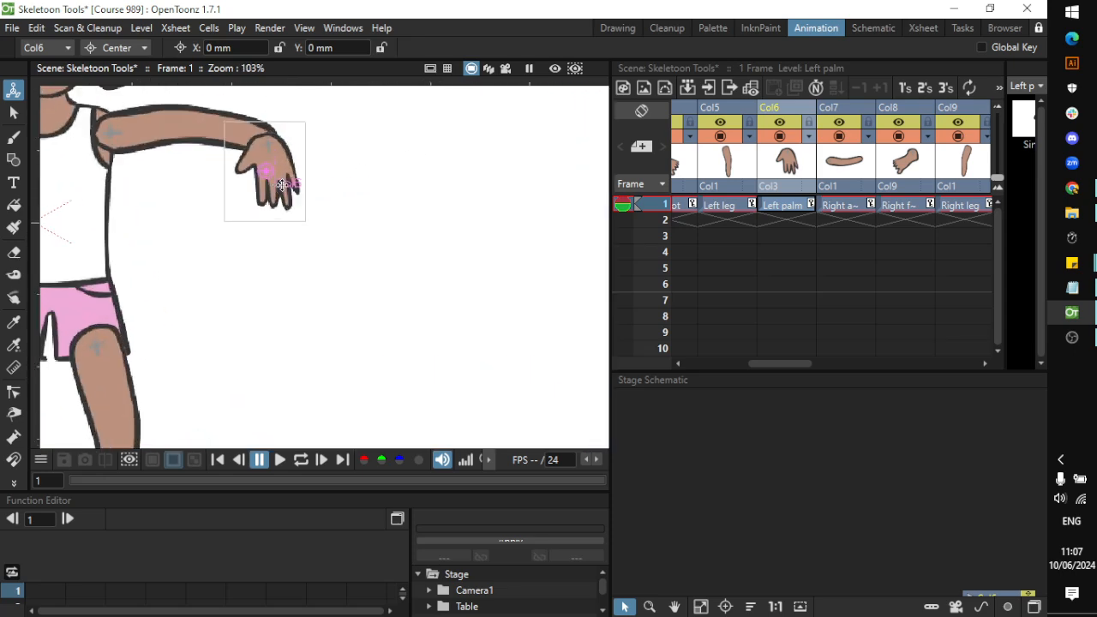
scroll(281, 184, up, 2)
drag(271, 168, 274, 139)
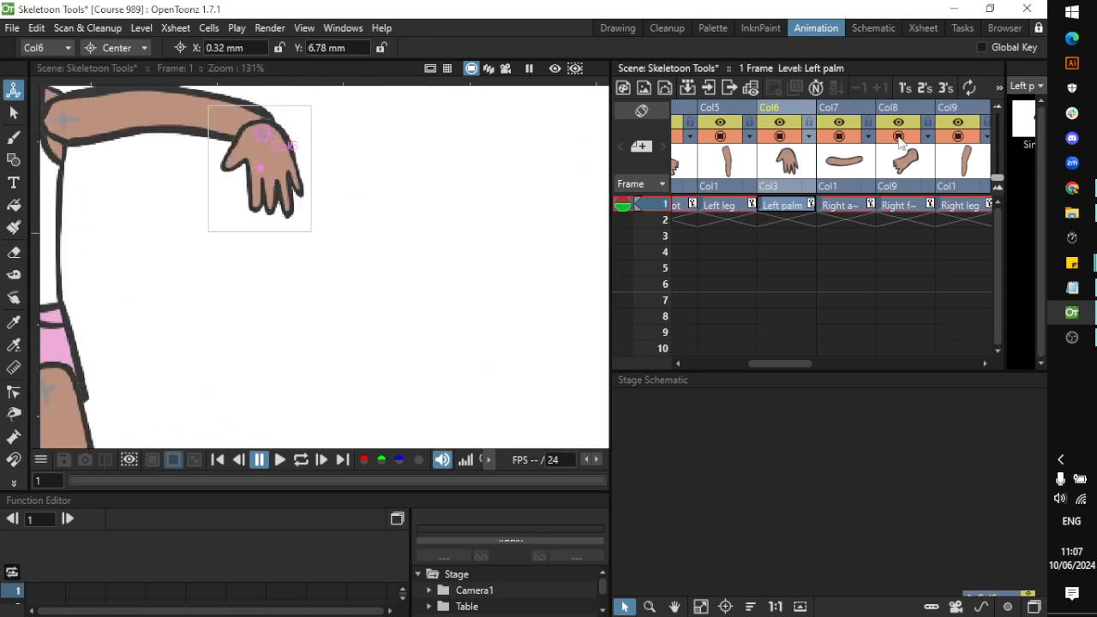
Move the Right arm's center to its shoulder joint at the edge of the shirt
click(861, 167)
scroll(218, 257, down, 3)
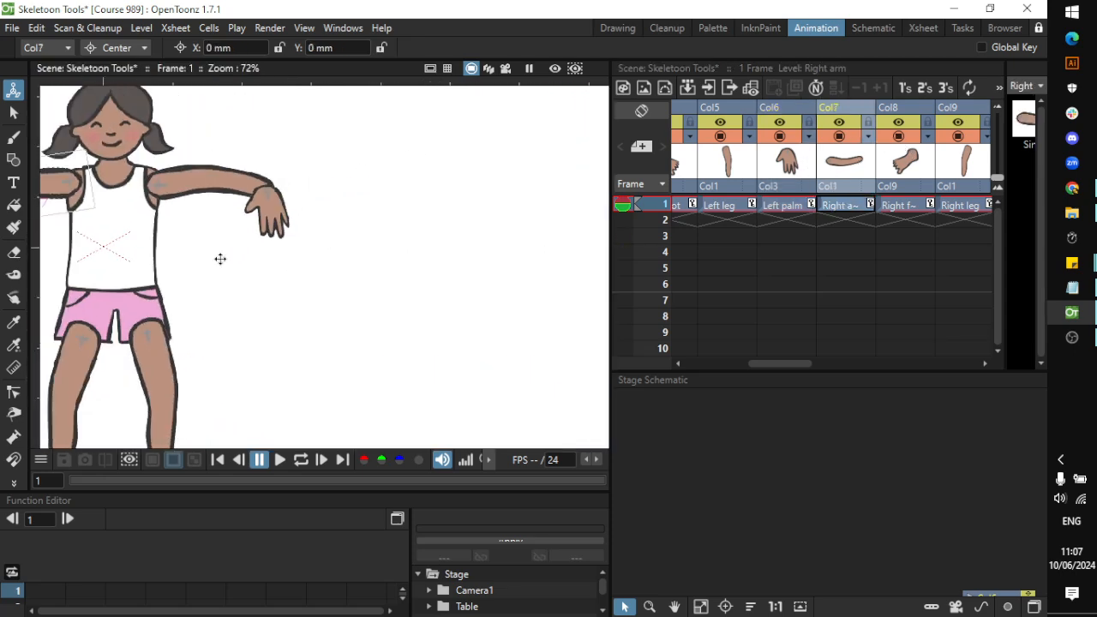
scroll(214, 244, up, 4)
drag(213, 239, 331, 218)
Move the Right foot's center to the ankle, about X 6.42 mm, Y 5.97 mm
click(891, 163)
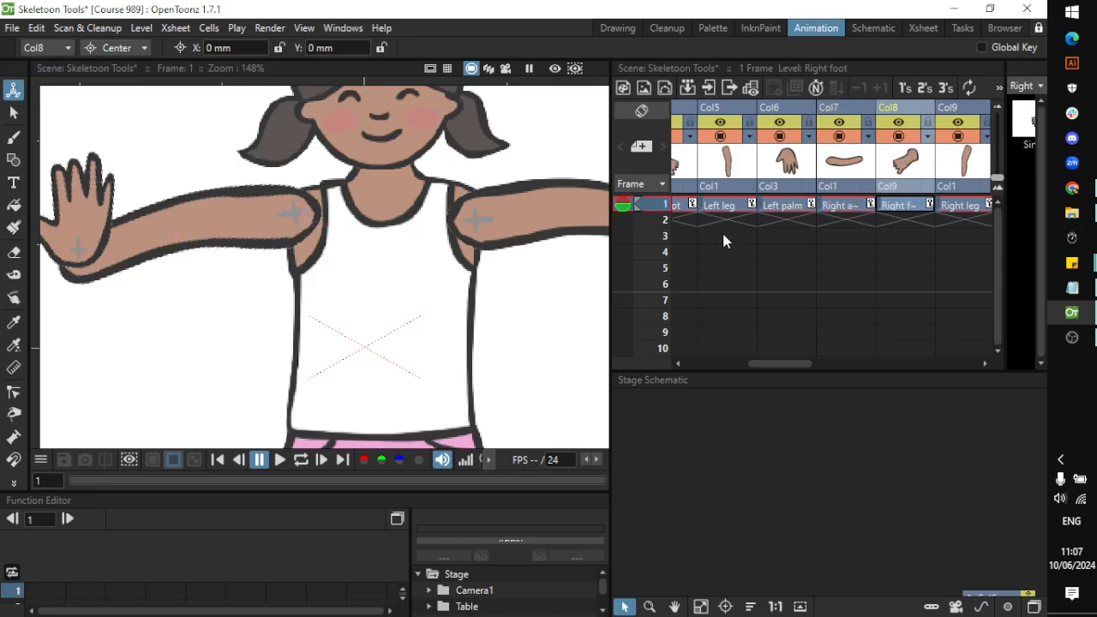
scroll(336, 377, down, 7)
scroll(336, 399, up, 3)
scroll(336, 399, up, 5)
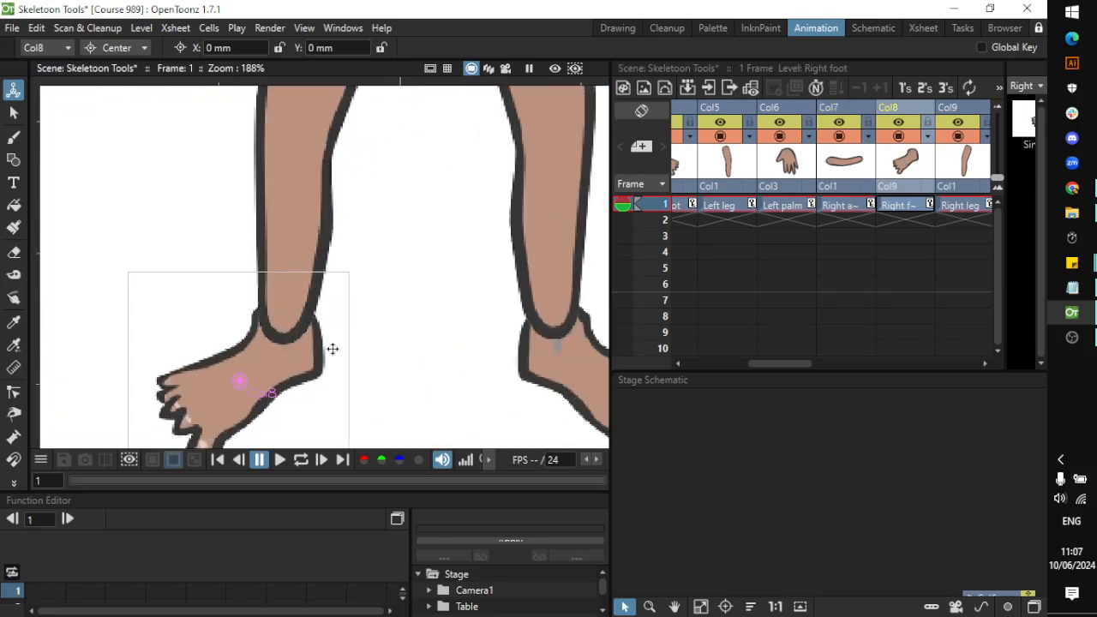
drag(249, 379, 290, 339)
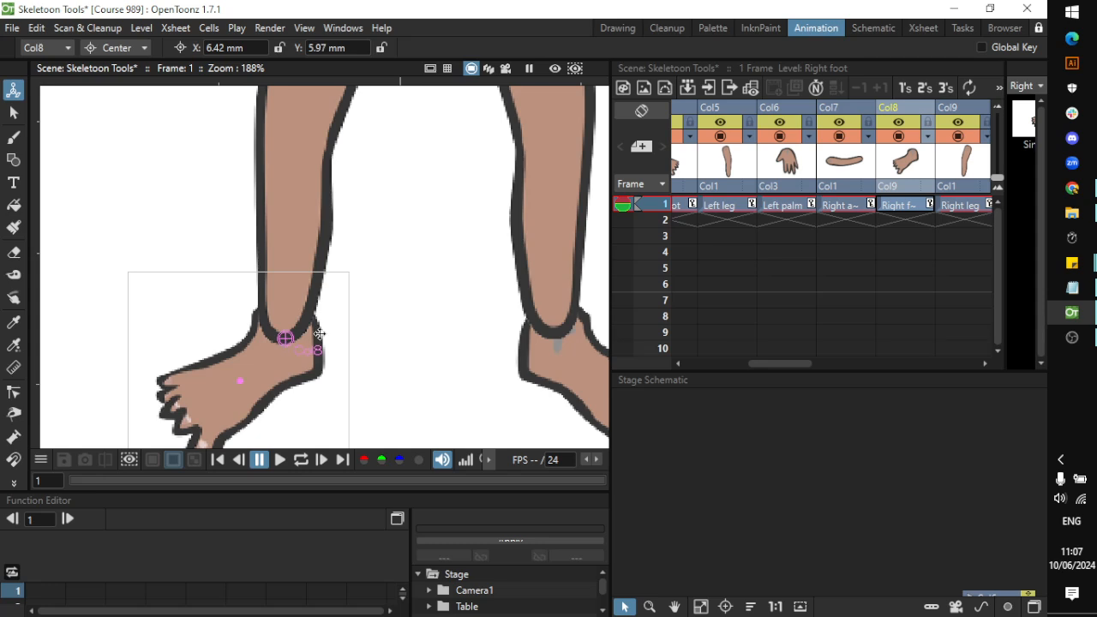
Move the Right leg's center to the hip under the shorts, about X 5.22 mm, Y 24.78 mm
scroll(526, 277, down, 2)
scroll(525, 277, down, 2)
scroll(549, 213, up, 1)
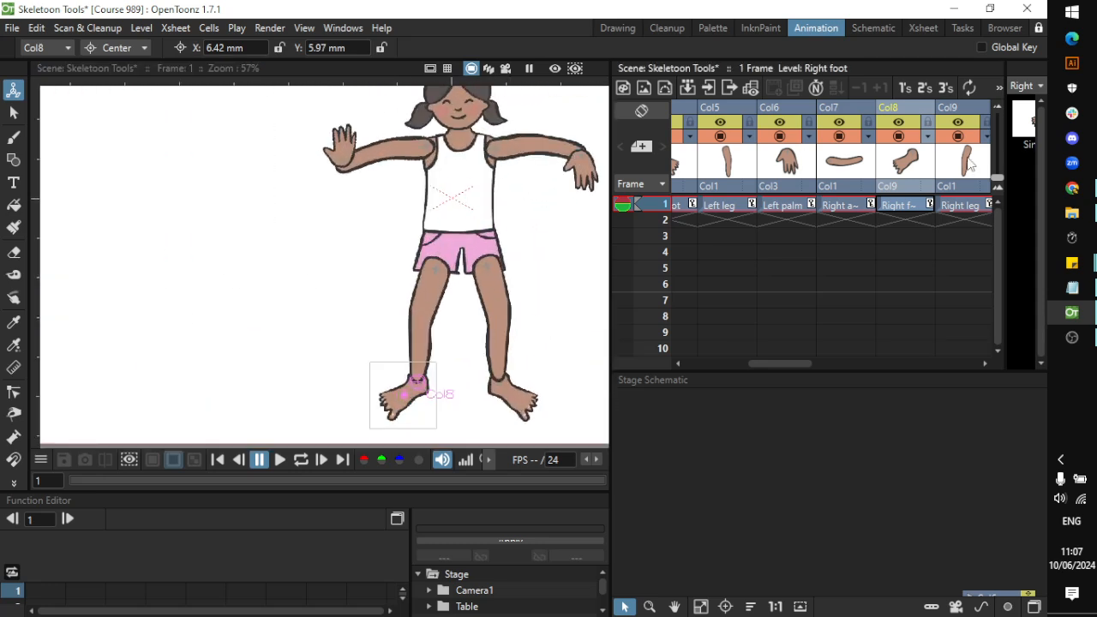
click(399, 302)
scroll(400, 302, up, 1)
drag(431, 326, 447, 252)
Move the Right palm's center to the wrist, about X 3.05 mm, Y 5.28 mm
scroll(772, 240, down, 10)
scroll(831, 225, up, 10)
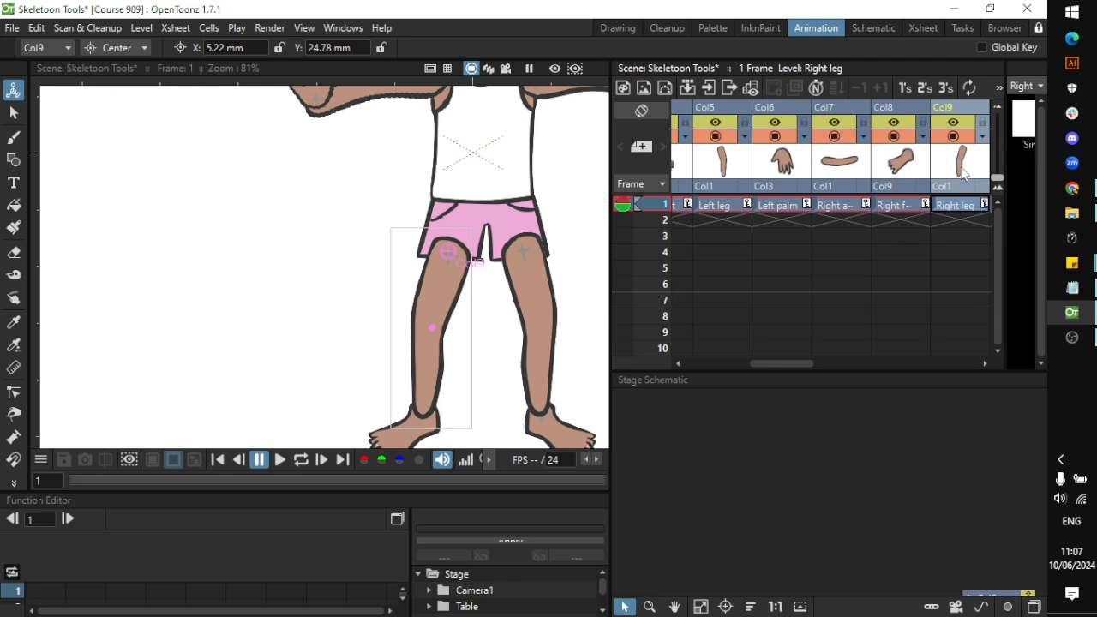
scroll(926, 240, down, 5)
scroll(891, 283, up, 5)
drag(794, 362, 847, 365)
click(847, 112)
scroll(325, 205, down, 3)
scroll(283, 137, up, 6)
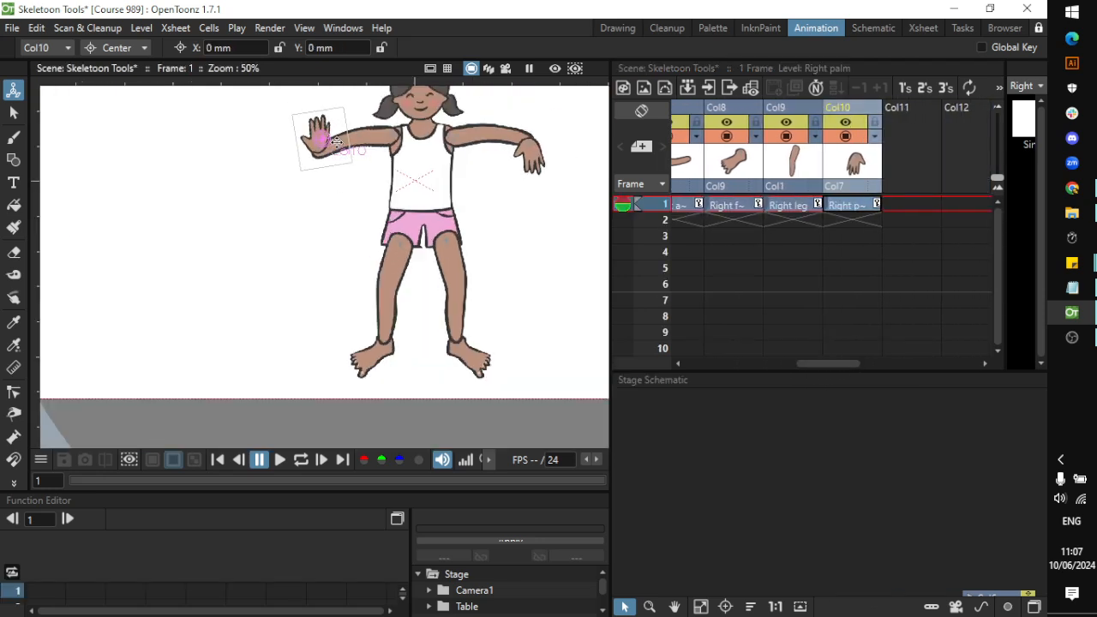
drag(279, 132, 257, 175)
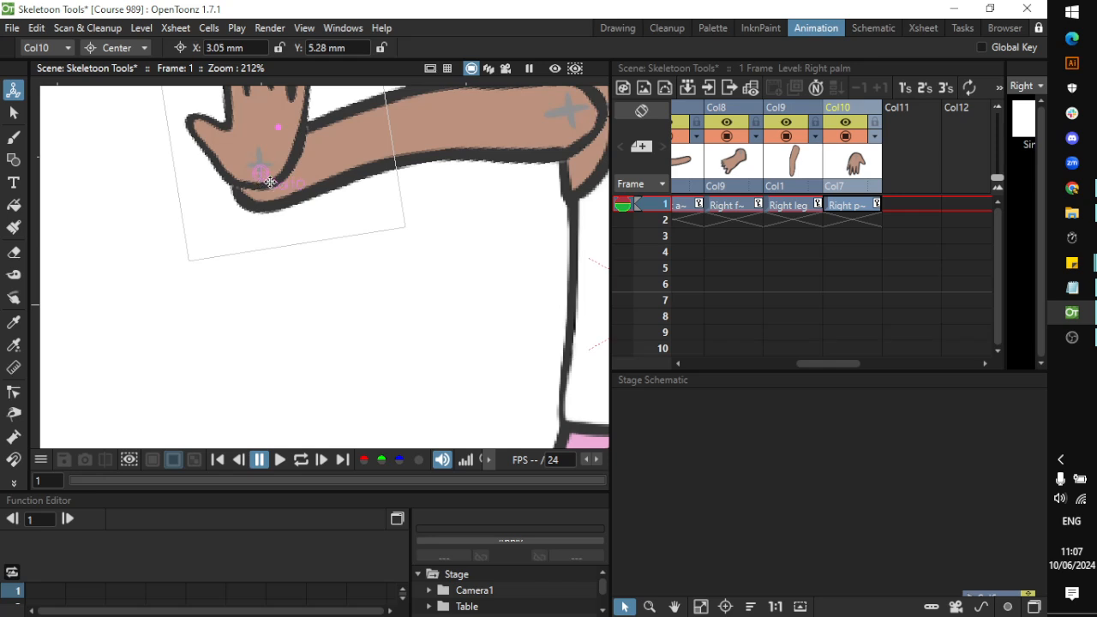
Rotate the Right palm around its wrist to about 115° so the hand extends outward from the arm
scroll(283, 172, down, 6)
scroll(394, 145, down, 2)
scroll(416, 137, up, 5)
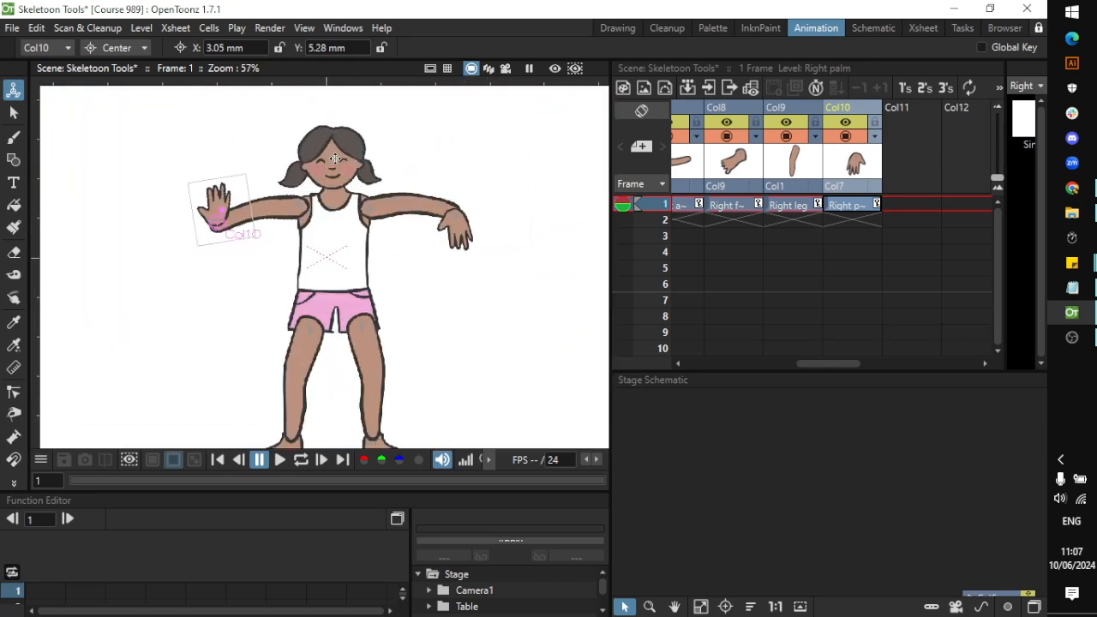
click(114, 47)
click(117, 86)
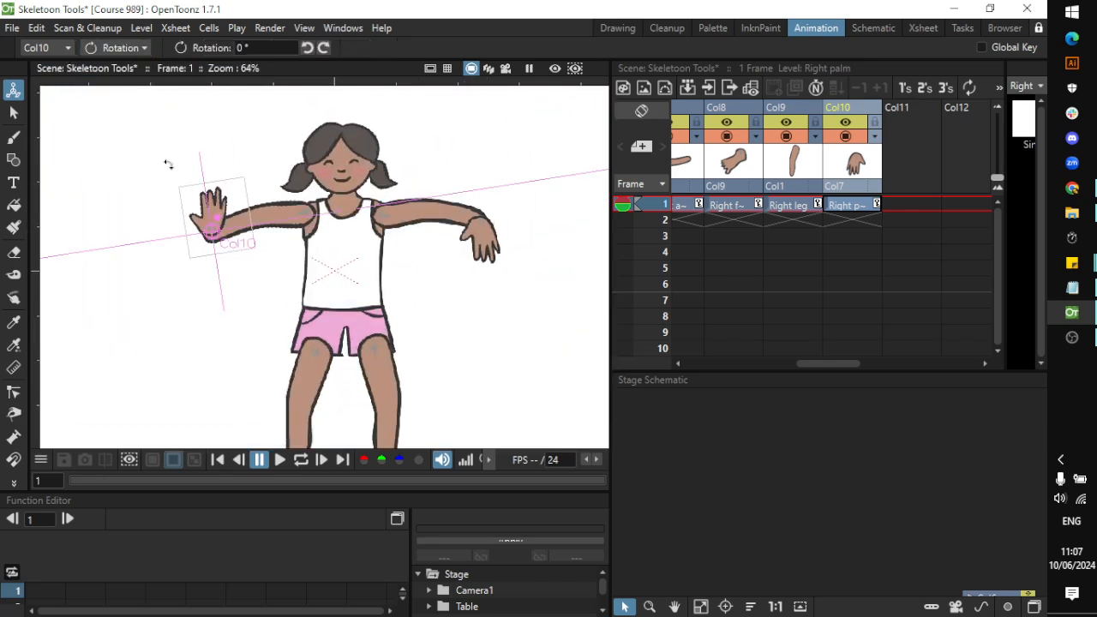
drag(167, 163, 155, 390)
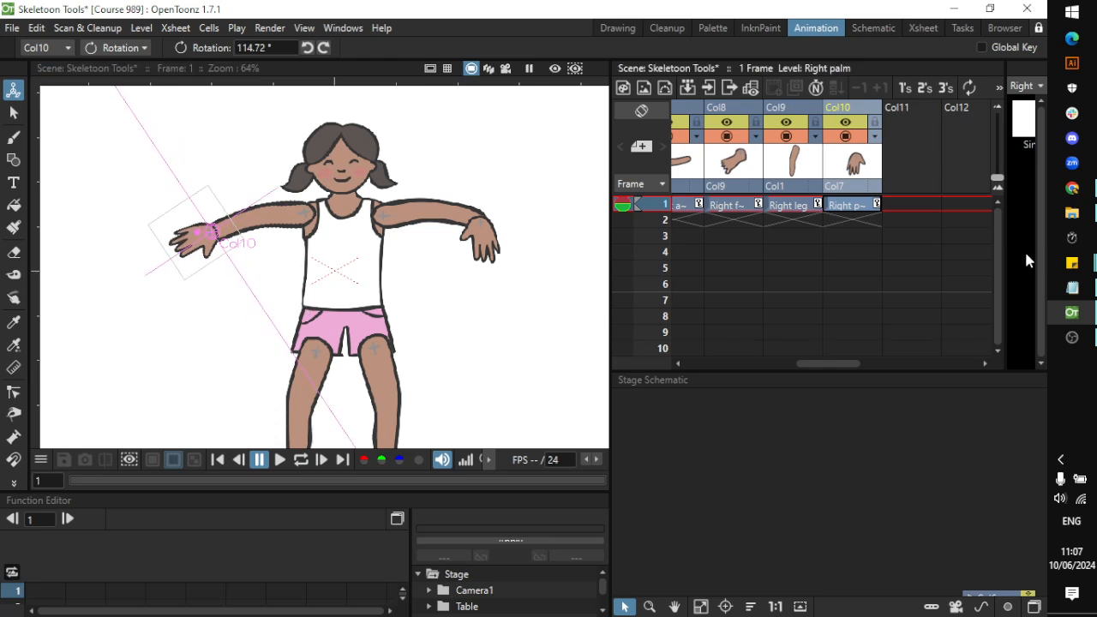
Rotate the Left palm around its wrist to about 36° so the hand continues the line of the arm
drag(817, 365, 769, 375)
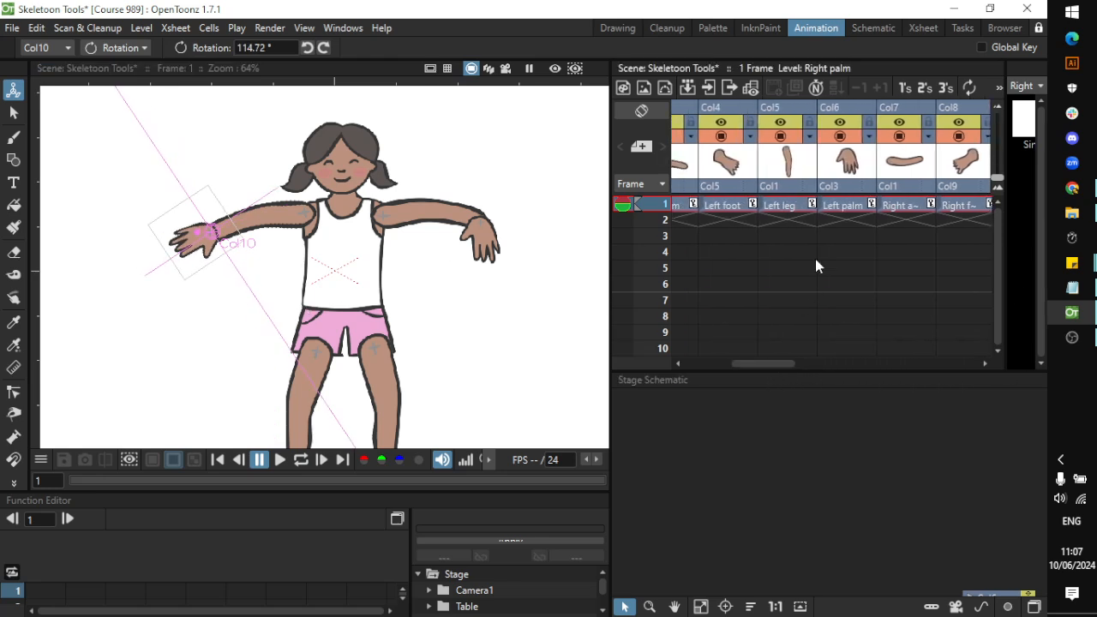
click(855, 183)
scroll(463, 227, up, 2)
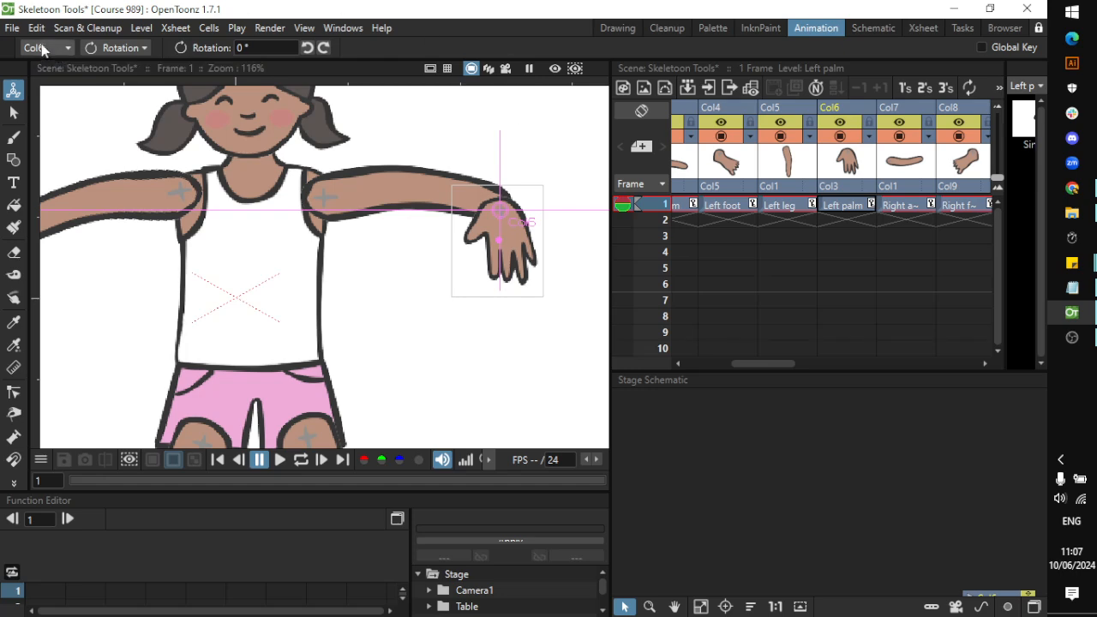
click(99, 52)
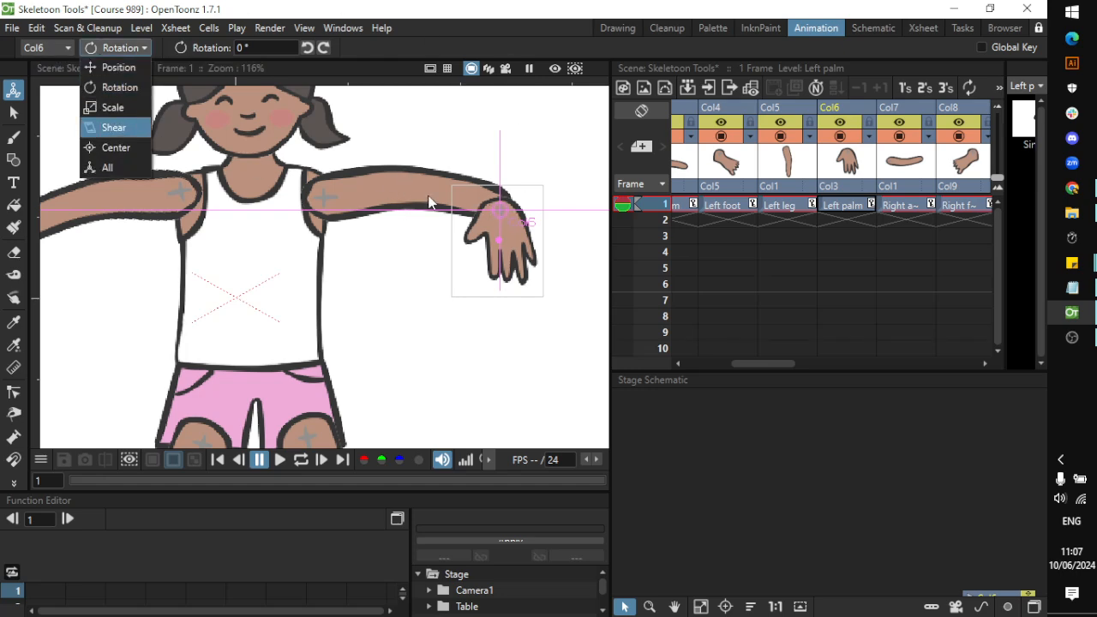
click(111, 86)
drag(543, 189, 517, 177)
Check the whole character, and examine the column hierarchy in the maximized Stage Schematic before returning to the scene
scroll(355, 247, down, 13)
scroll(369, 273, up, 3)
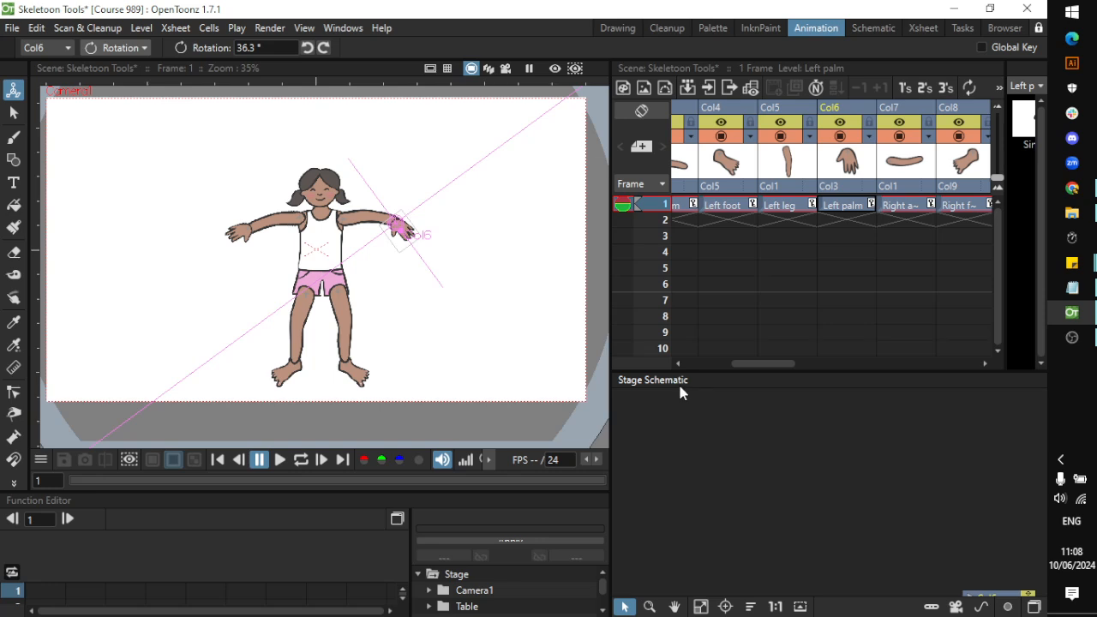
key(`)
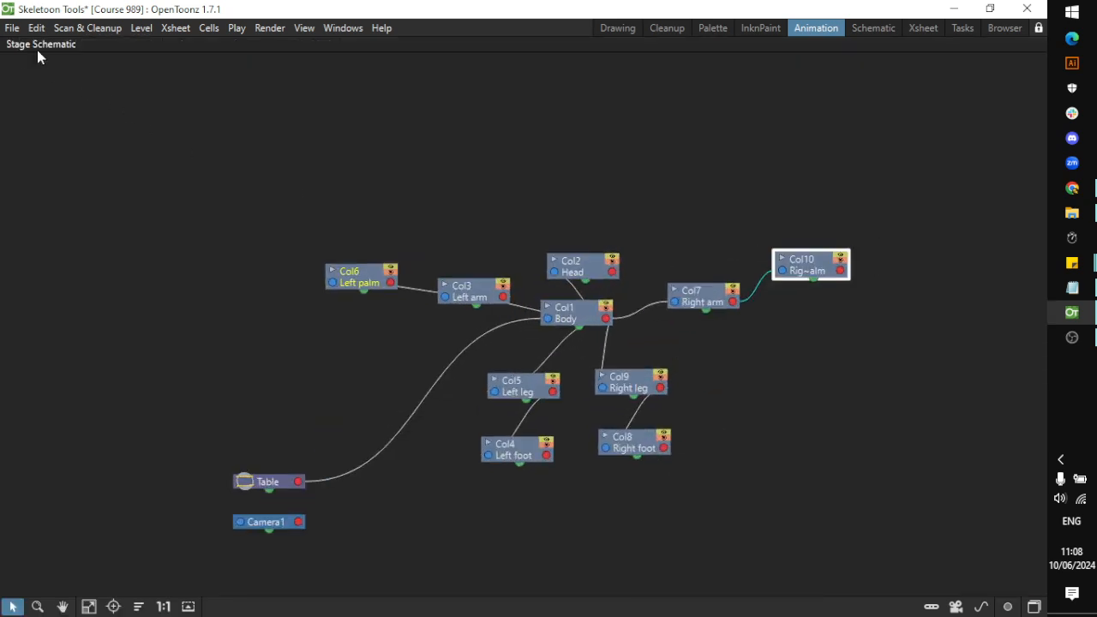
key(`)
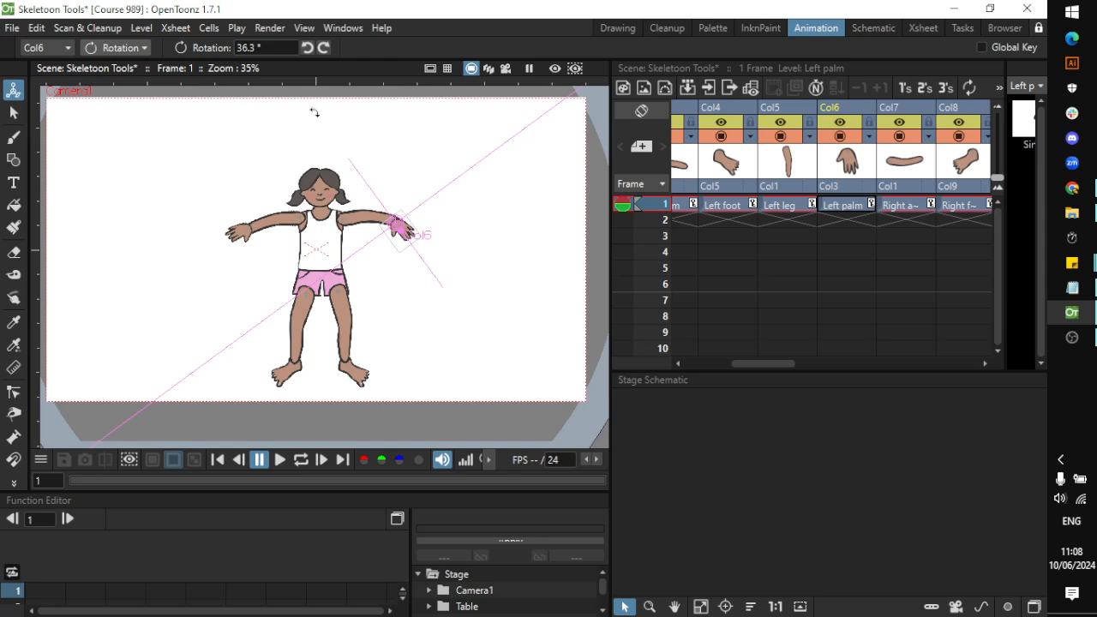
Activate the Skeleton Tool in Build Skeleton mode and examine the bones over the whole character
click(14, 484)
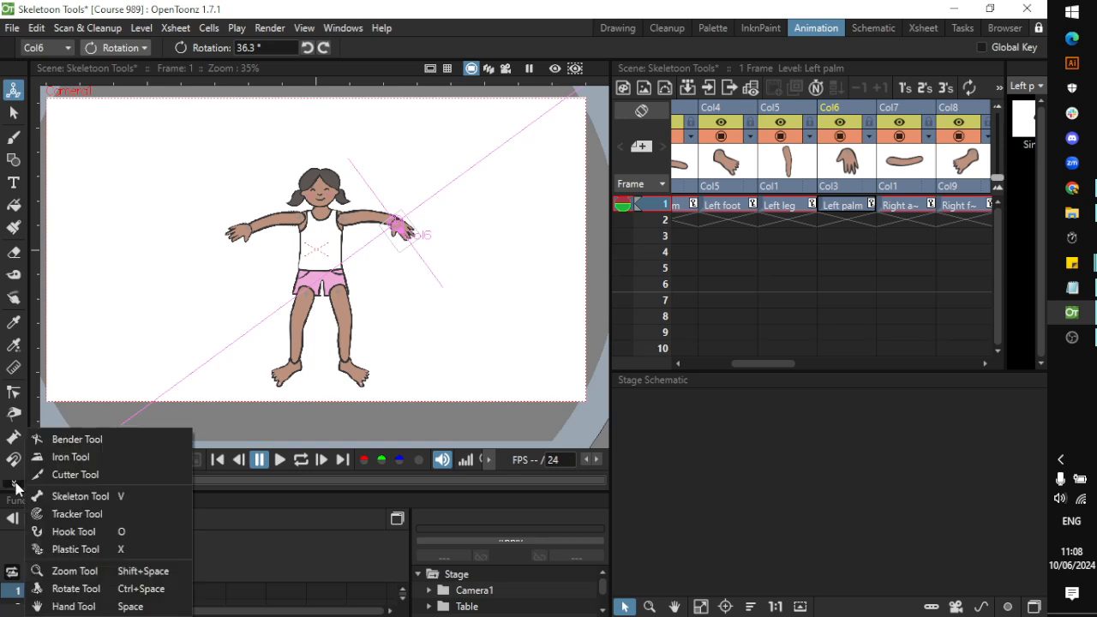
click(72, 497)
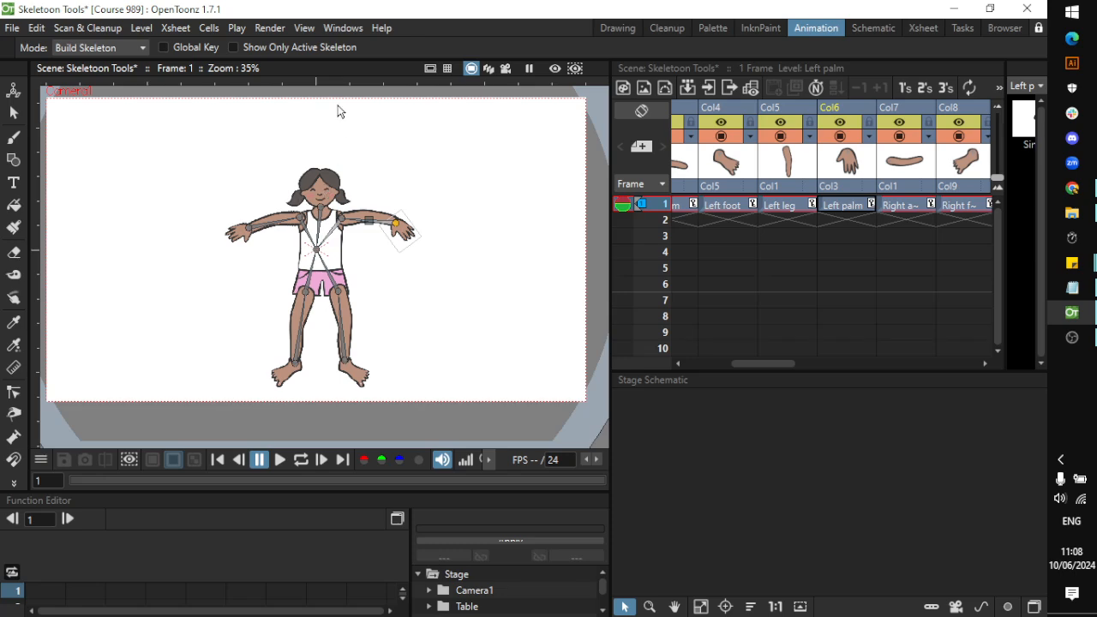
scroll(333, 110, down, 2)
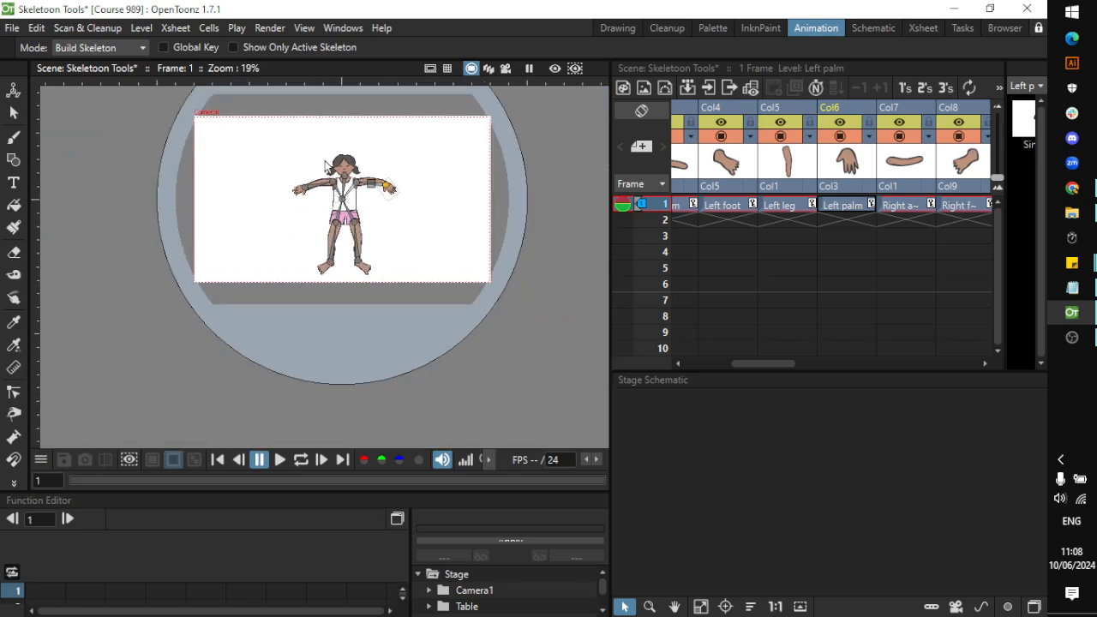
scroll(484, 159, up, 6)
scroll(484, 159, down, 5)
scroll(544, 177, up, 5)
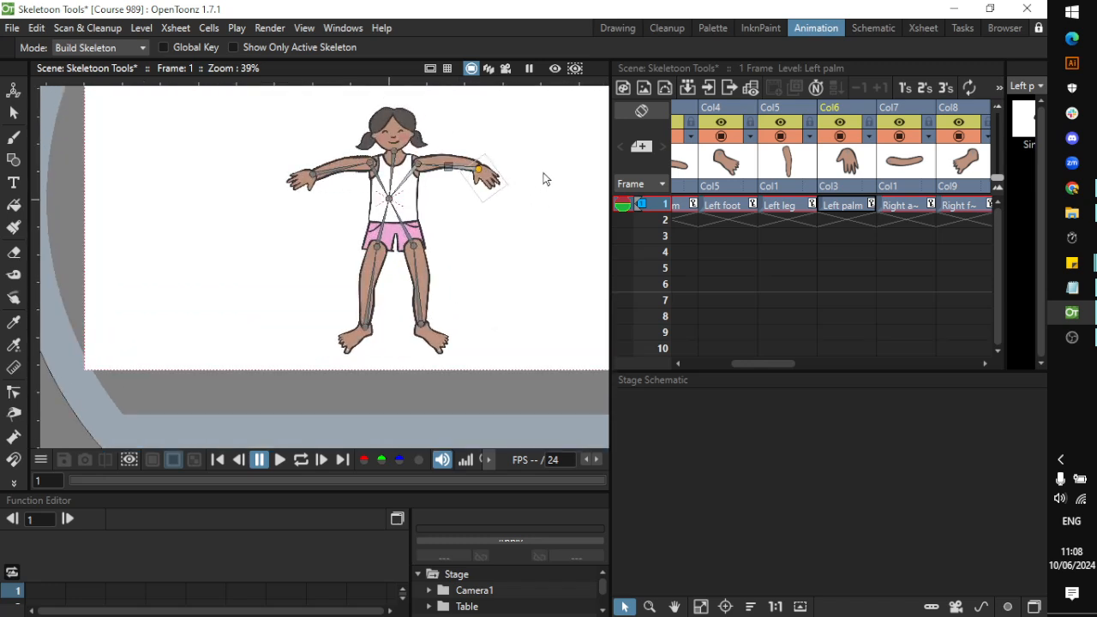
Move the skeleton's Body joint onto the torso's centre line directly below the neck joint, and select the Left arm's shoulder joint
click(231, 132)
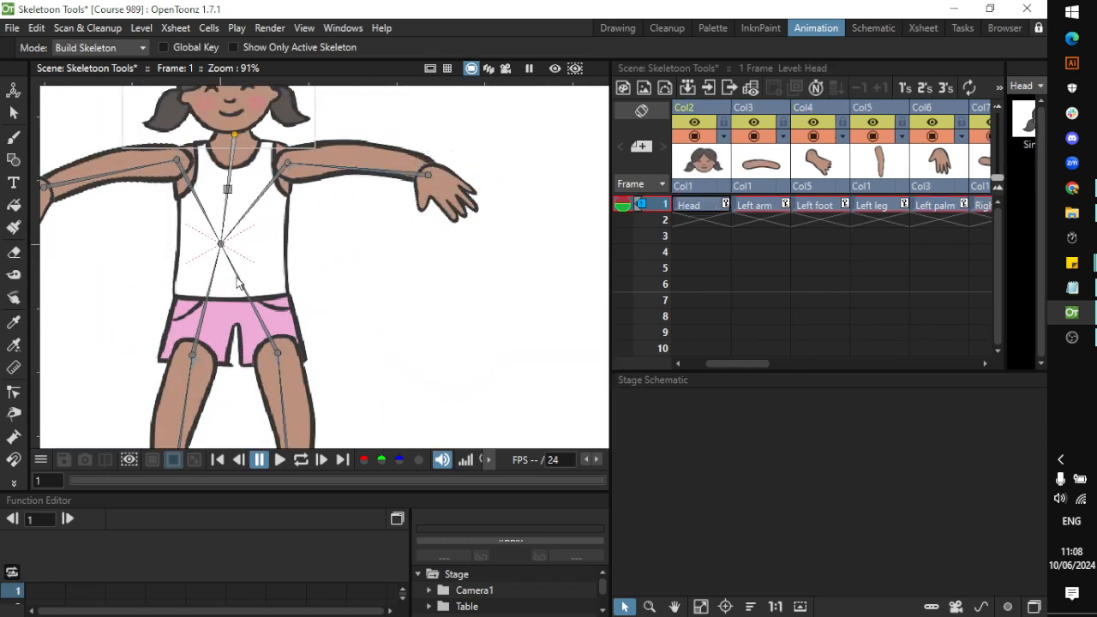
click(225, 246)
drag(222, 245, 235, 243)
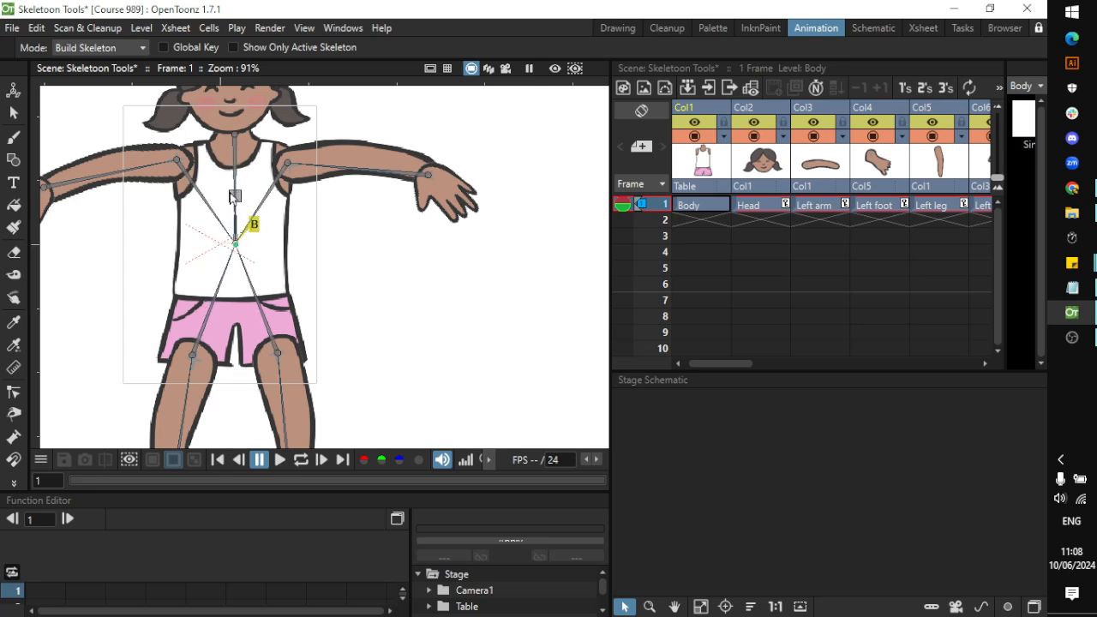
drag(235, 196, 235, 198)
click(289, 161)
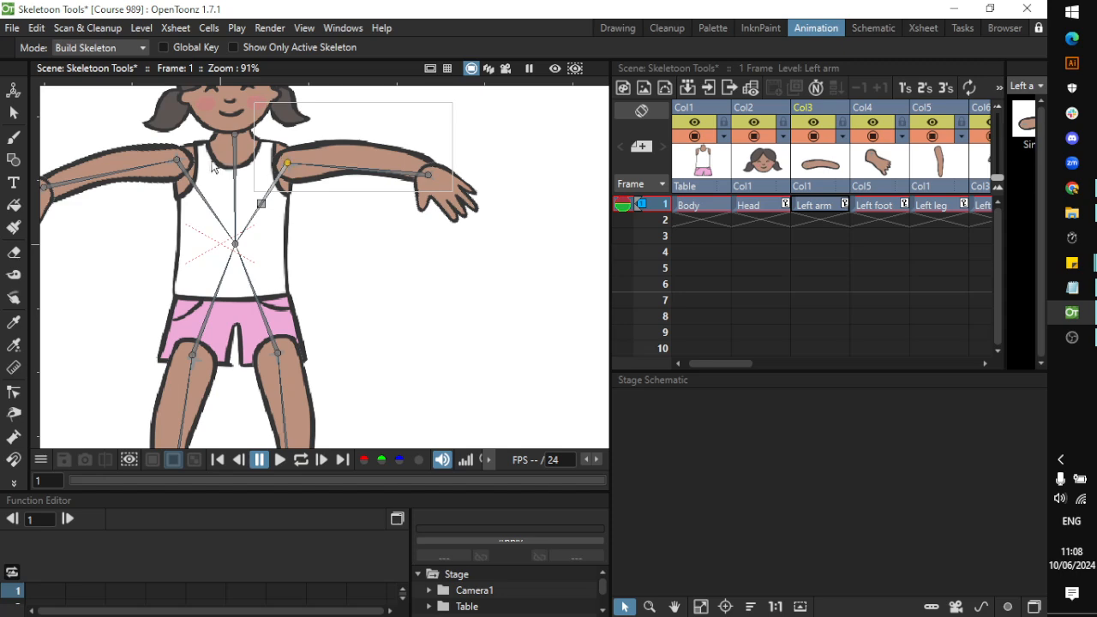
scroll(167, 163, down, 2)
scroll(168, 163, down, 1)
scroll(168, 164, up, 1)
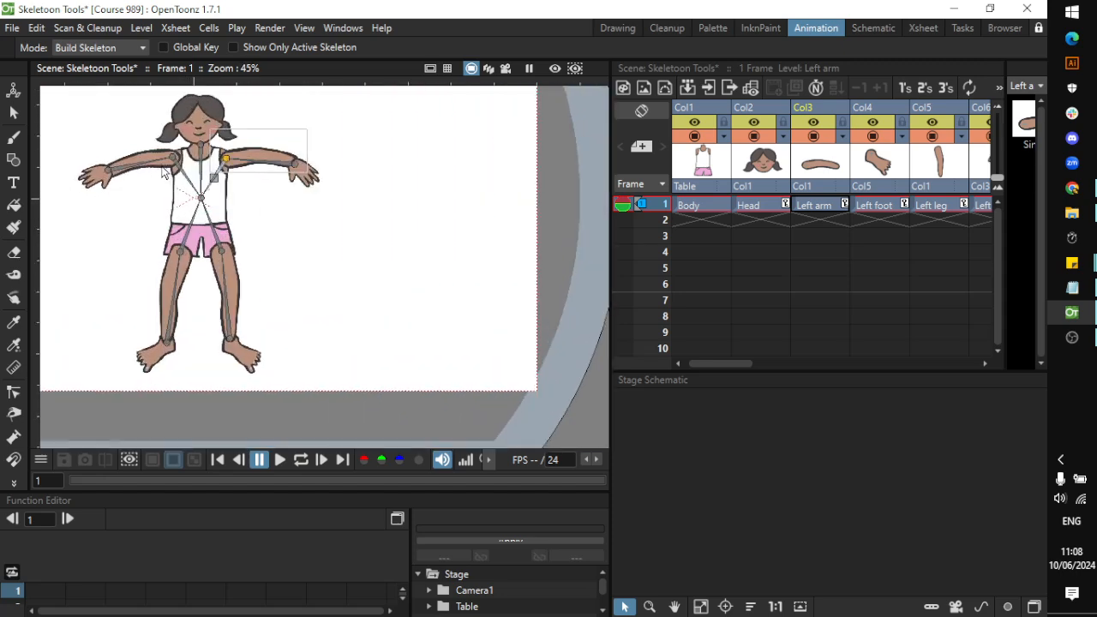
scroll(206, 214, down, 1)
scroll(197, 154, up, 2)
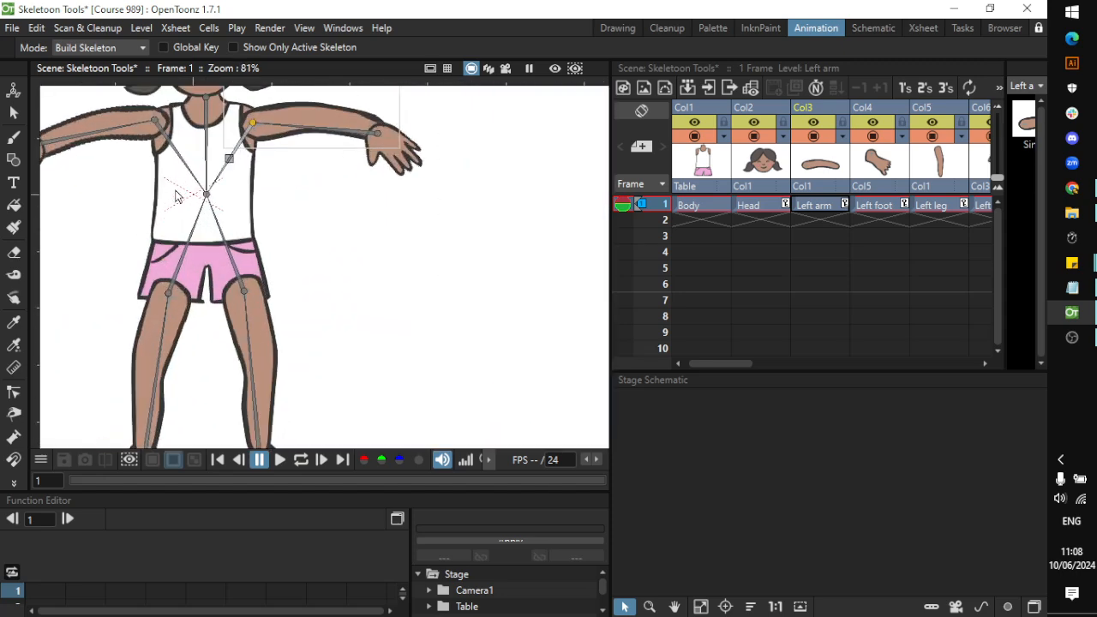
scroll(197, 129, down, 2)
scroll(197, 118, up, 3)
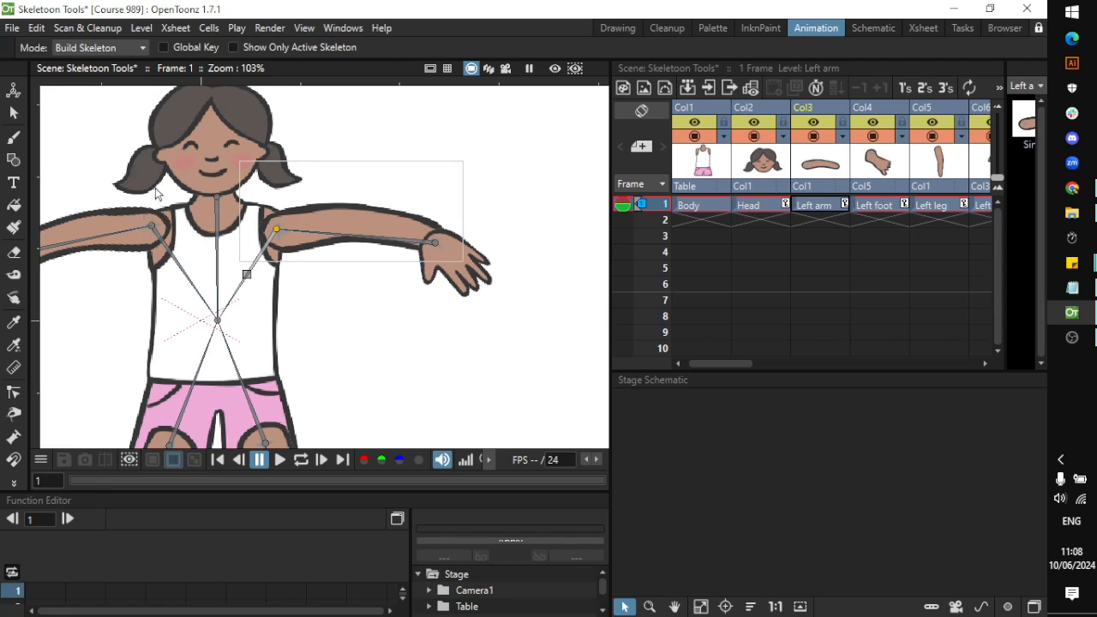
Switch the Skeleton Tool to Inverse Kinematics mode
click(119, 49)
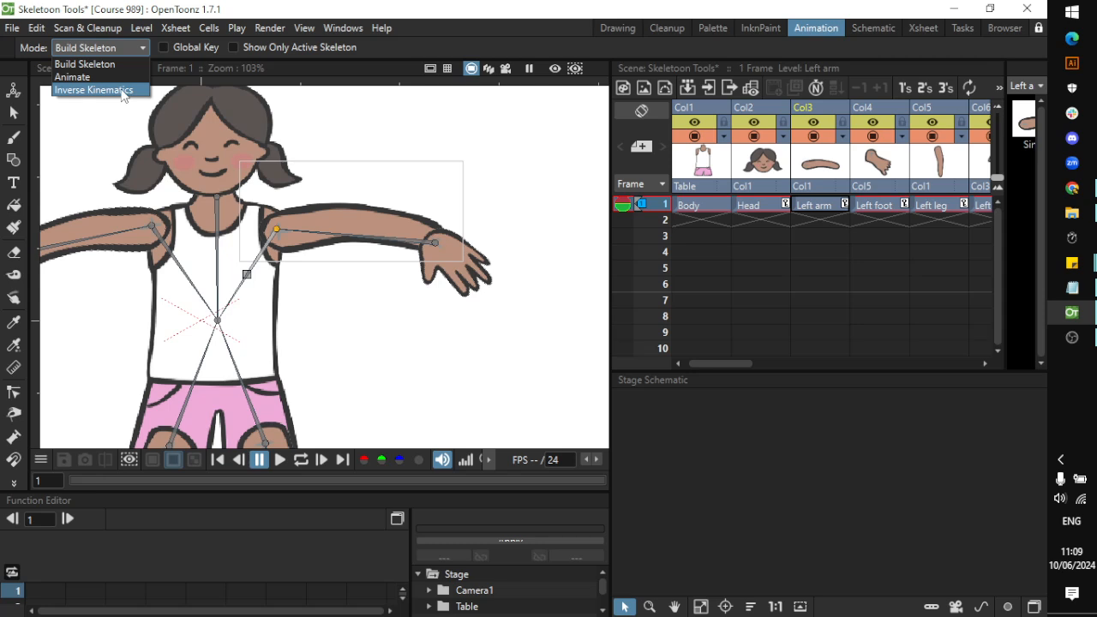
click(94, 90)
scroll(377, 242, down, 5)
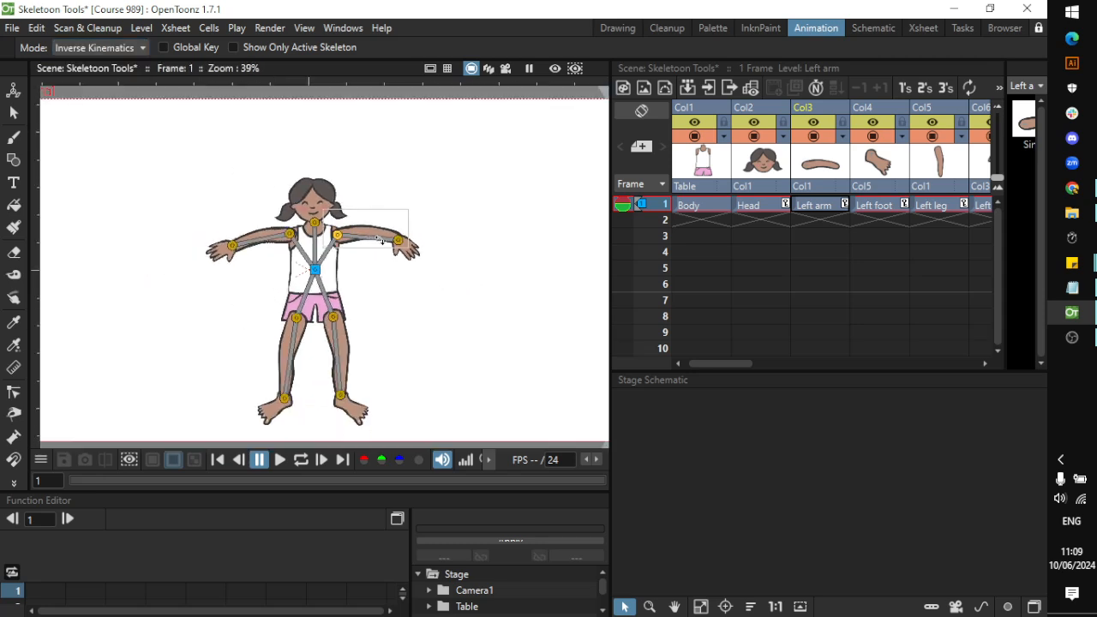
scroll(382, 255, up, 3)
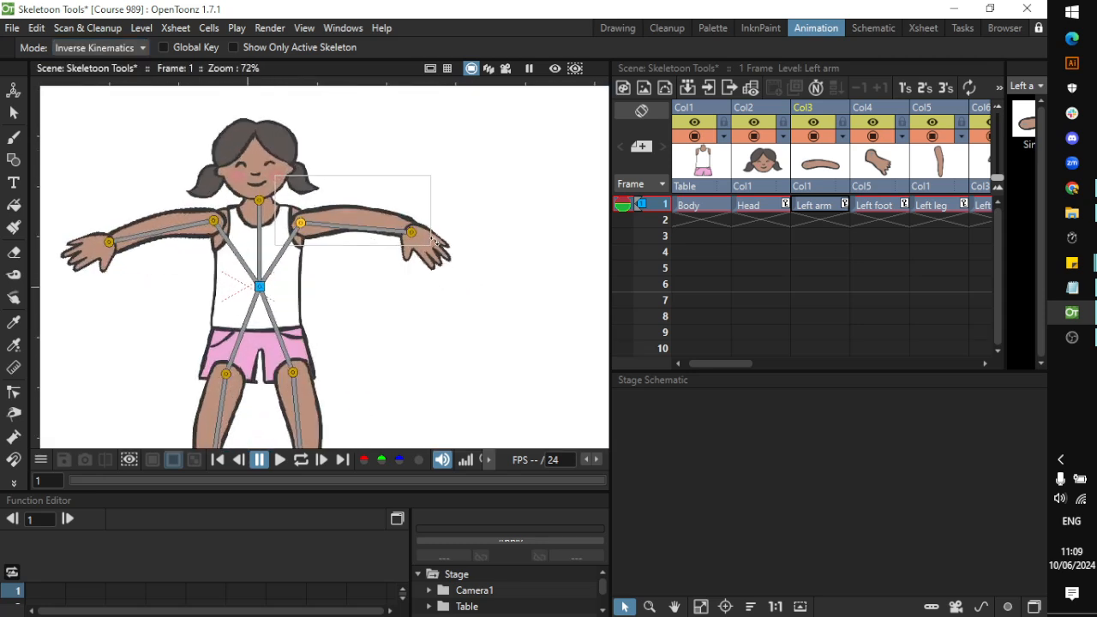
Pose the character at frame 1 by tilting the body sideways, adjusting the arms, raising the Left leg and rotating the Left foot
mouse_move(434, 240)
mouse_down()
mouse_move(455, 206)
mouse_move(440, 167)
mouse_move(465, 215)
mouse_move(435, 163)
mouse_move(403, 141)
mouse_move(482, 114)
mouse_move(394, 129)
mouse_move(446, 178)
mouse_move(434, 237)
mouse_up()
drag(115, 230, 129, 168)
drag(259, 190, 258, 156)
drag(277, 284, 285, 249)
drag(367, 300, 344, 280)
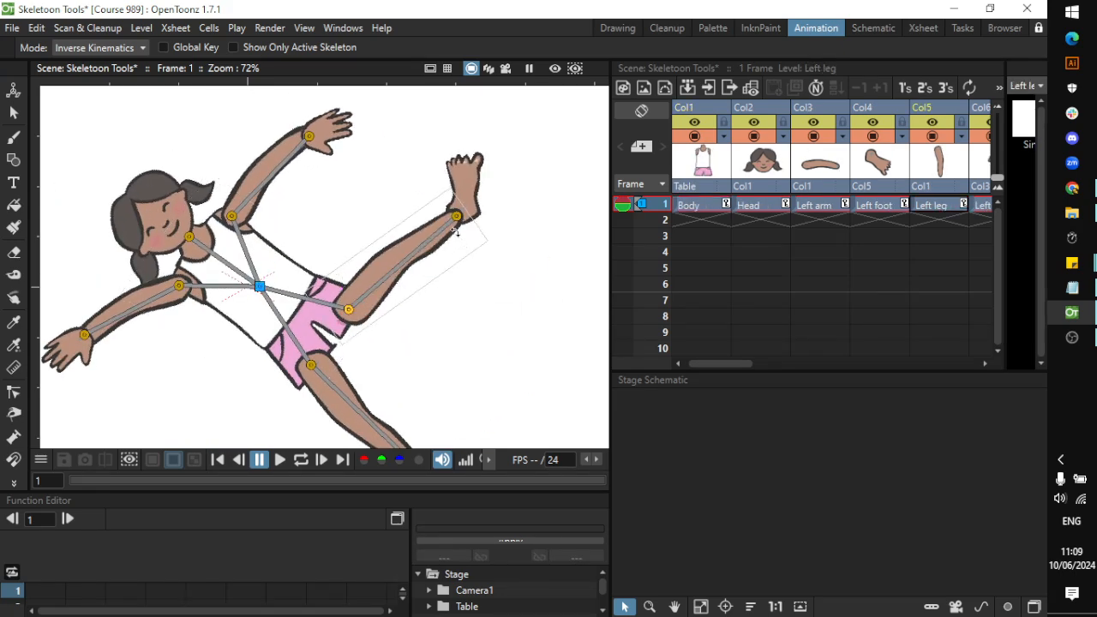
drag(473, 206, 484, 236)
scroll(381, 294, down, 3)
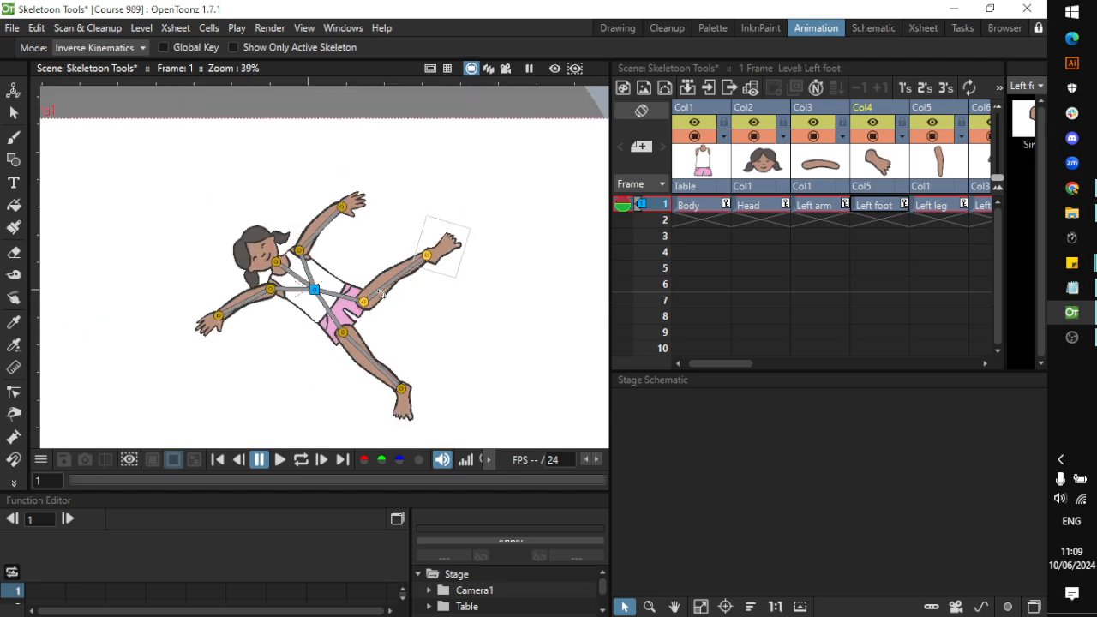
scroll(382, 294, down, 5)
scroll(407, 349, up, 5)
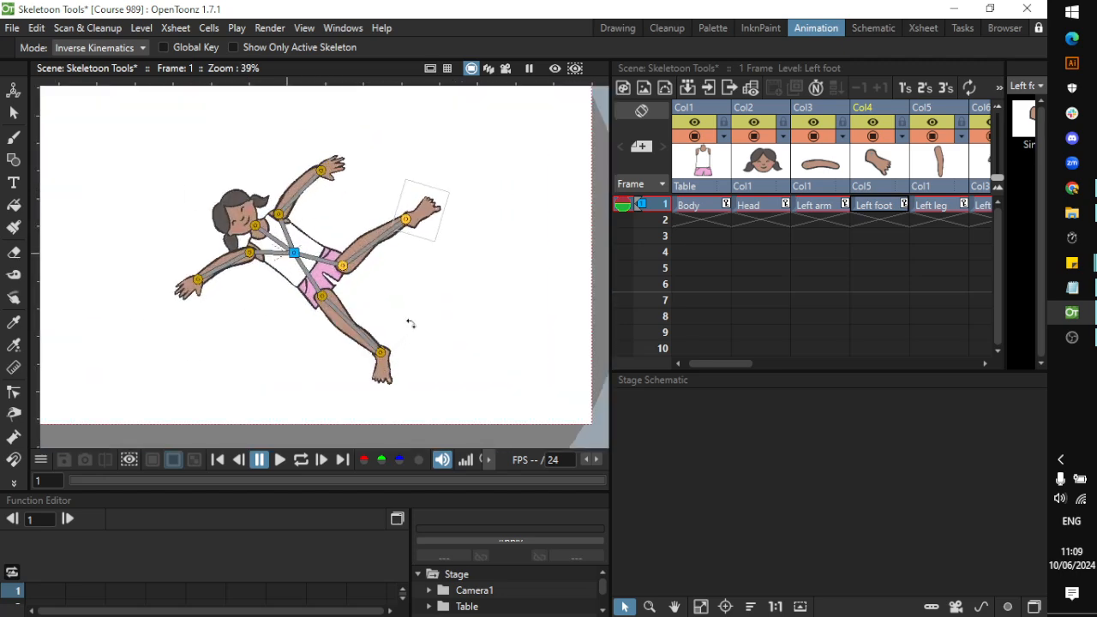
scroll(419, 318, down, 3)
scroll(416, 299, up, 2)
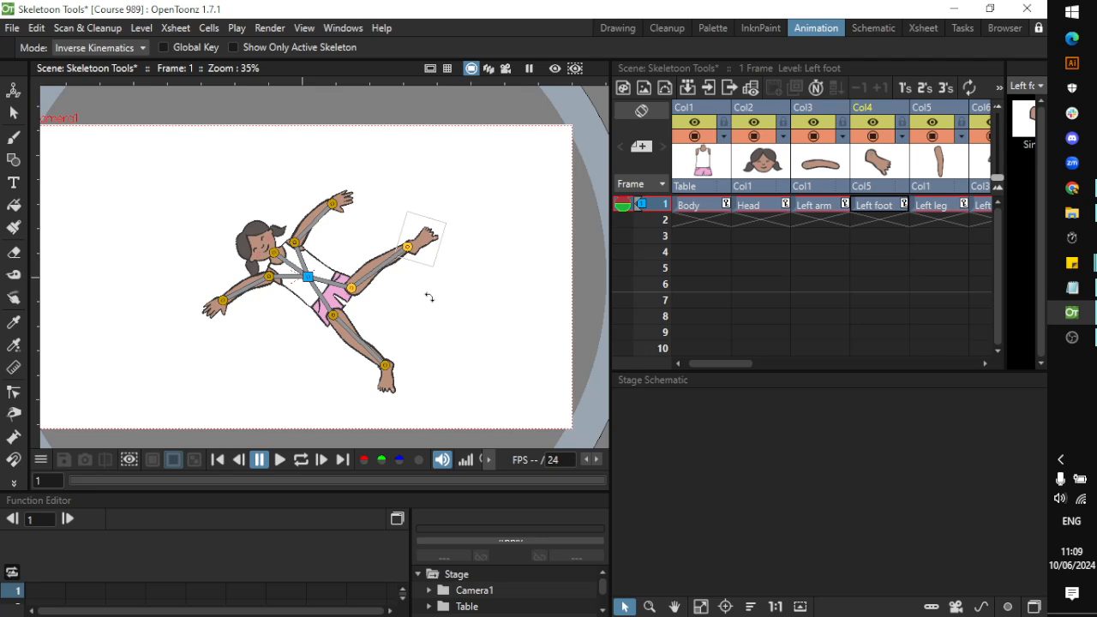
Extend the frame 1 cells of all ten body-part columns, from Body to Right palm, to frame 20
drag(726, 364, 616, 351)
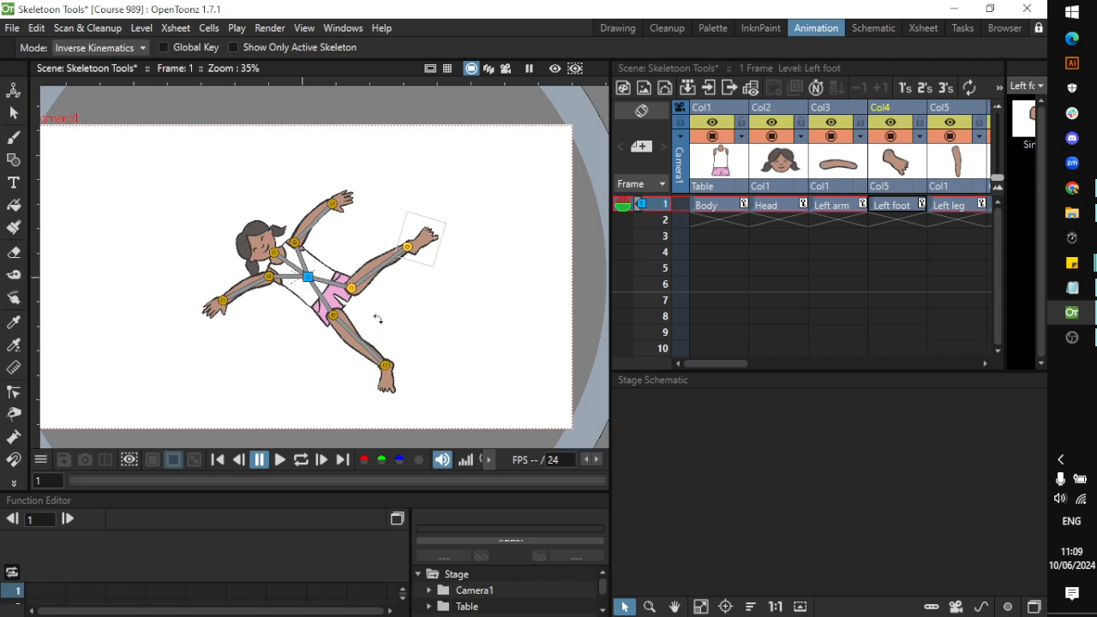
click(713, 207)
drag(730, 210, 917, 205)
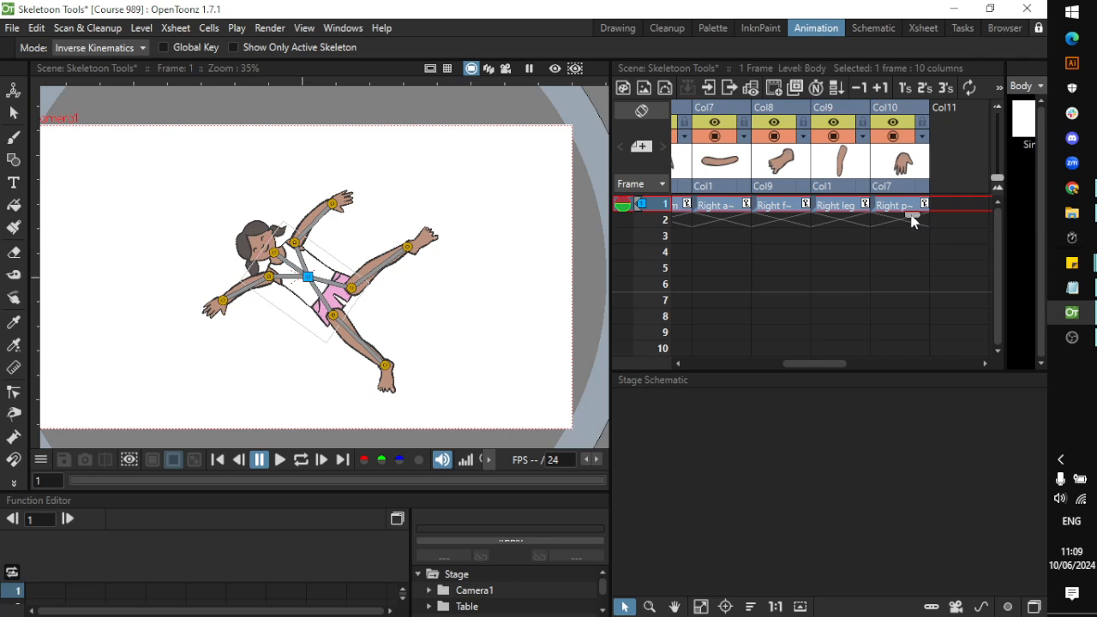
drag(912, 221, 907, 290)
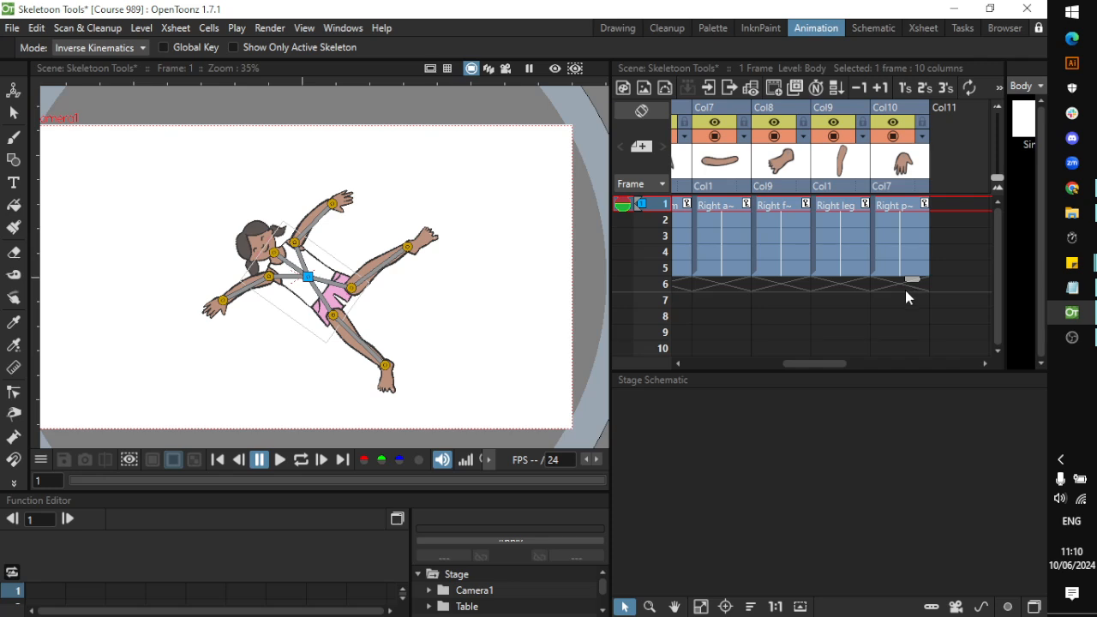
drag(906, 290, 899, 349)
drag(823, 370, 715, 365)
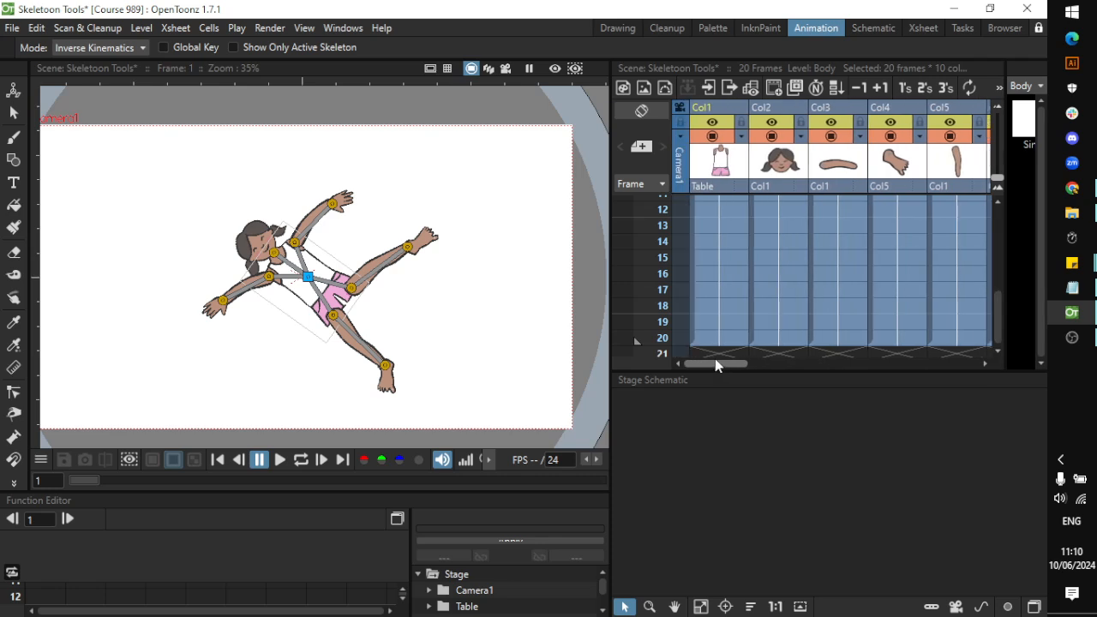
scroll(823, 283, up, 4)
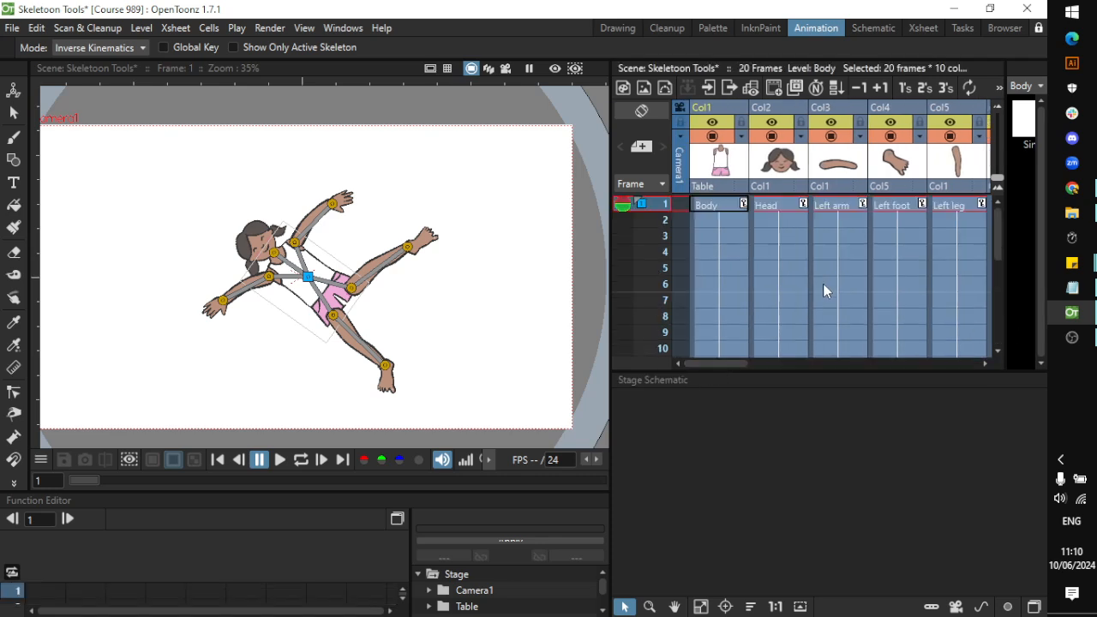
Go to frame 10 and rotate the character's body clockwise until it stands roughly upright with the head on top
click(747, 203)
drag(732, 364, 864, 365)
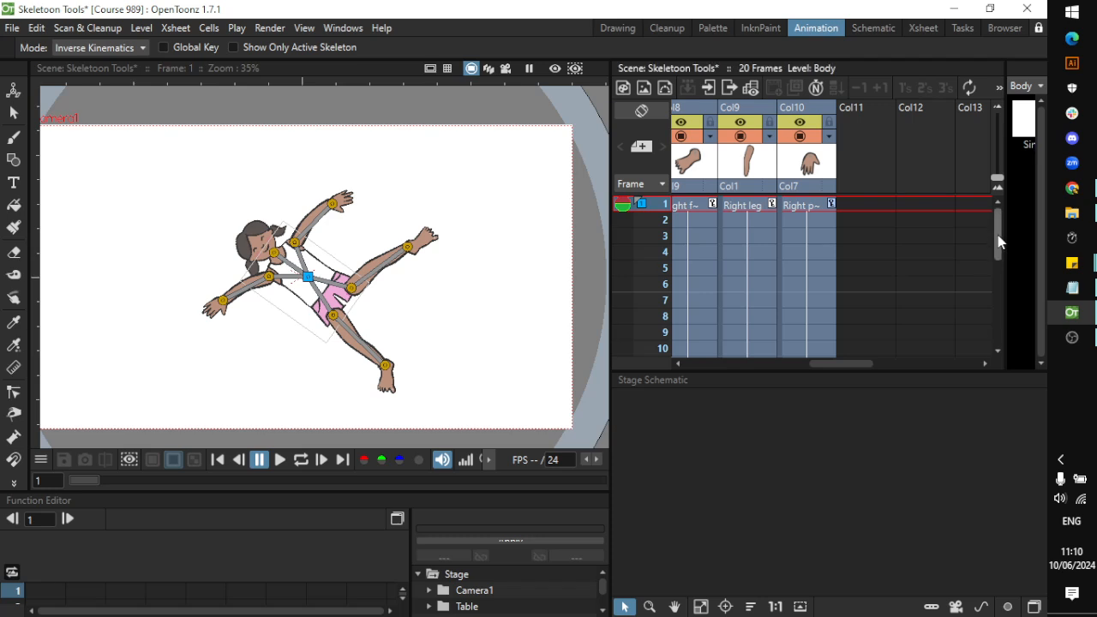
scroll(999, 240, down, 1)
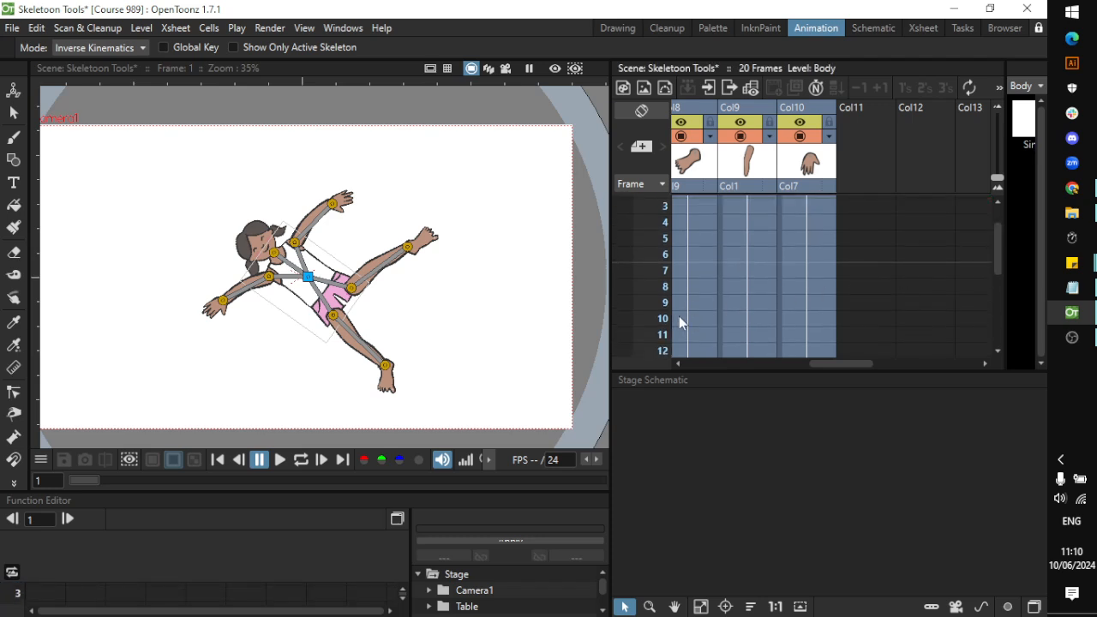
click(666, 320)
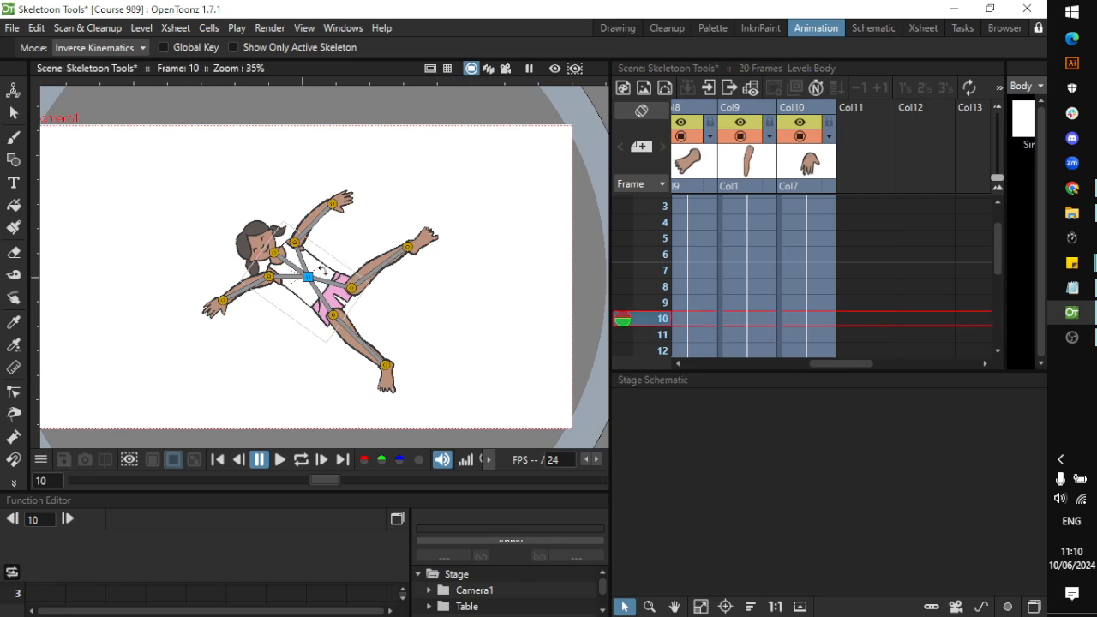
drag(317, 273, 383, 277)
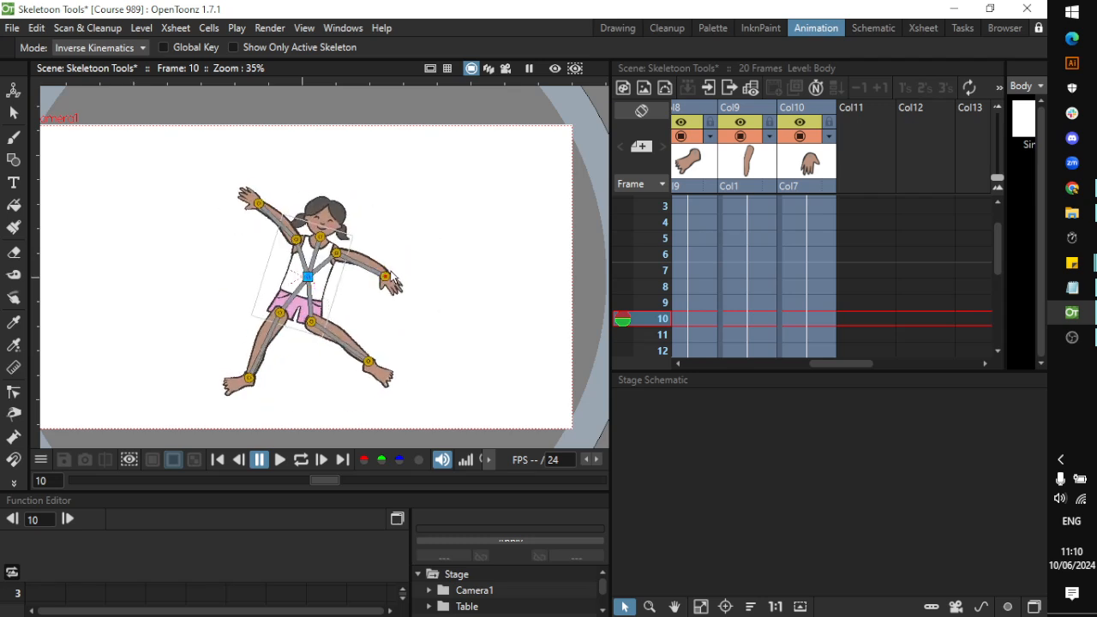
Adjust the pose at frame 10 by extending the Left arm sideways, raising the Right arm overhead and swinging the Left leg beside the Right leg
drag(832, 363, 696, 367)
drag(391, 265, 413, 255)
mouse_move(286, 196)
mouse_down()
mouse_move(309, 183)
mouse_move(296, 202)
mouse_move(280, 189)
mouse_move(294, 163)
mouse_move(286, 193)
mouse_move(291, 180)
mouse_up()
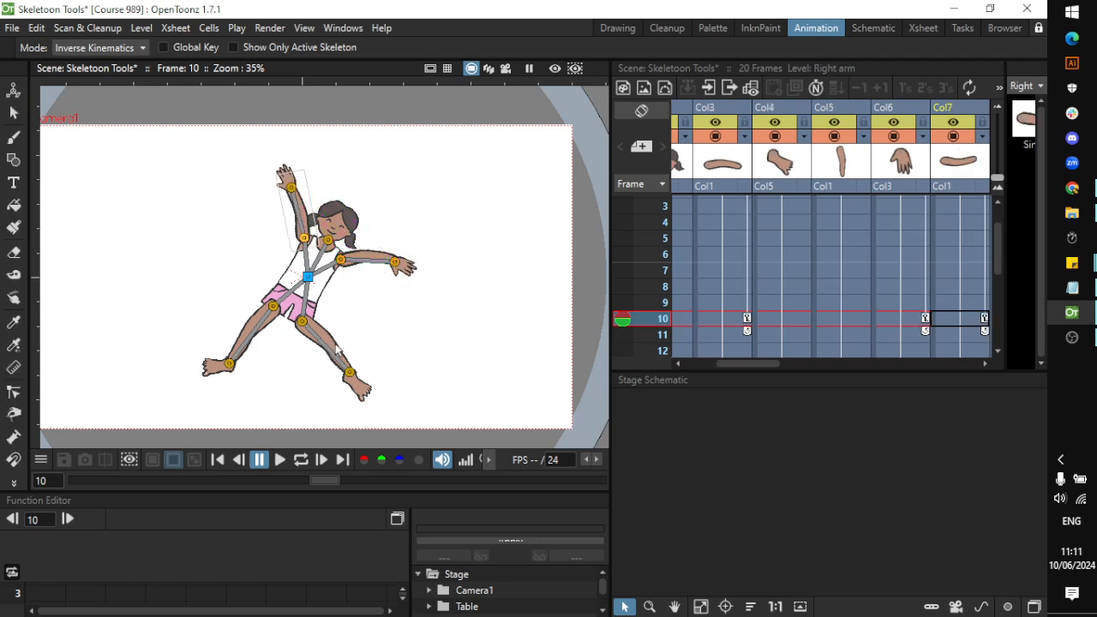
click(334, 345)
drag(334, 346, 259, 375)
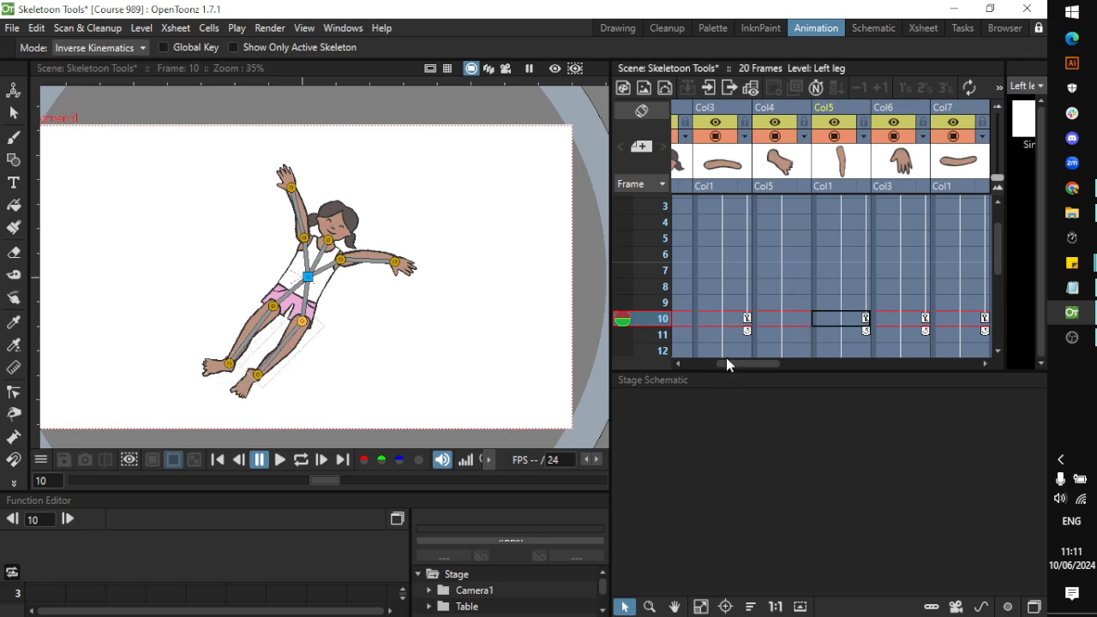
drag(739, 364, 674, 379)
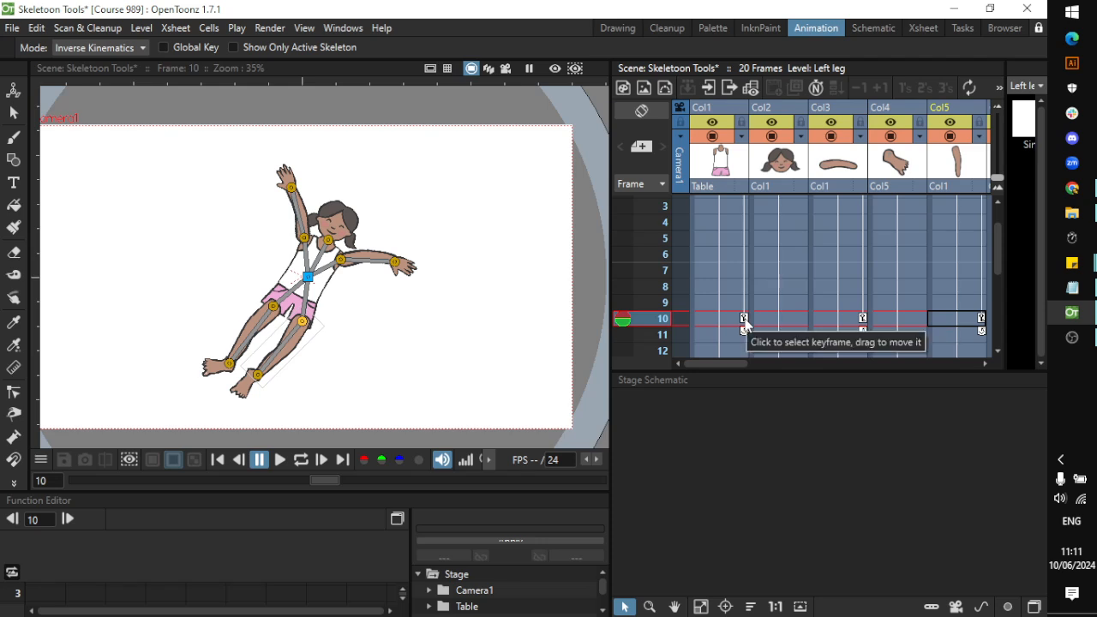
Play the animation in a loop to check the movement between the poses at frames 1 and 10
click(278, 461)
click(300, 460)
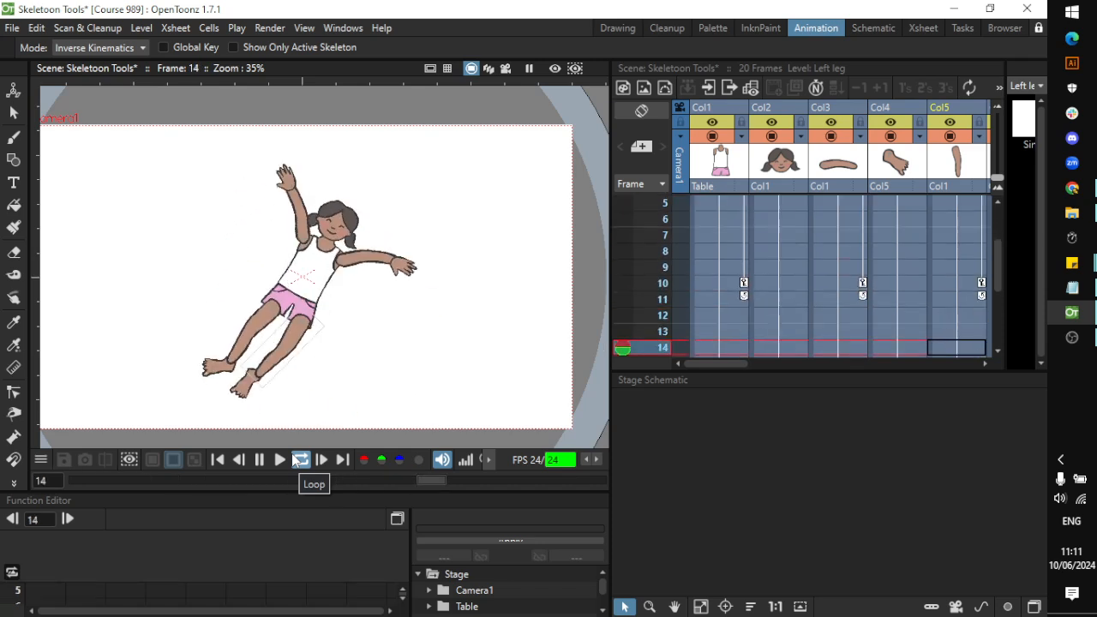
click(296, 460)
Pose the character upside down at frame 20, spreading the legs upward and bending both arms up toward the hips
scroll(783, 249, down, 5)
scroll(755, 270, up, 4)
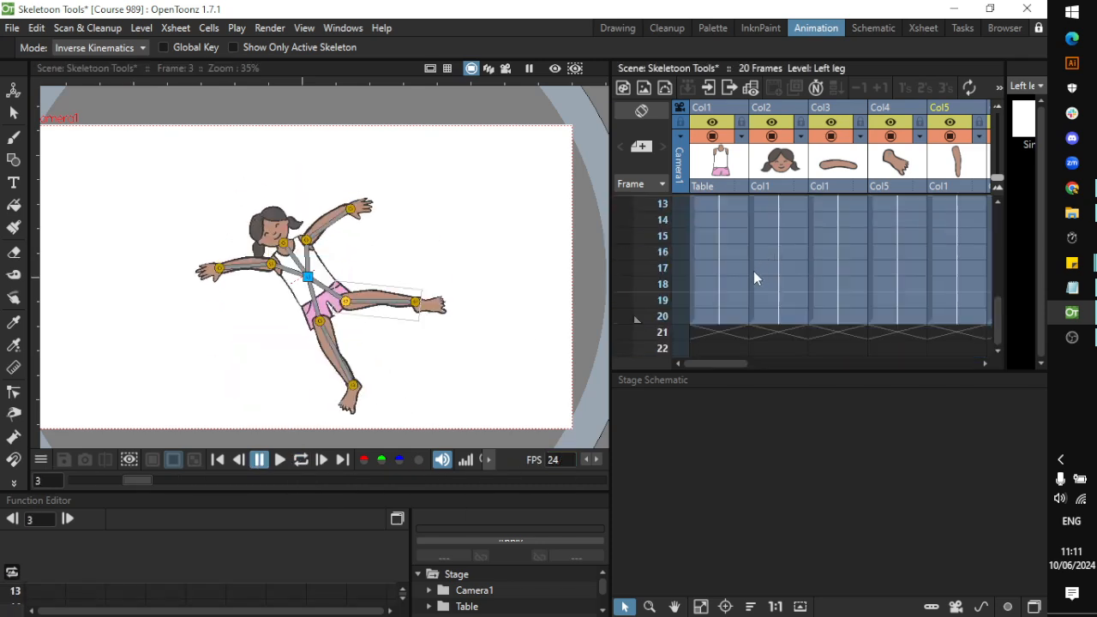
click(662, 317)
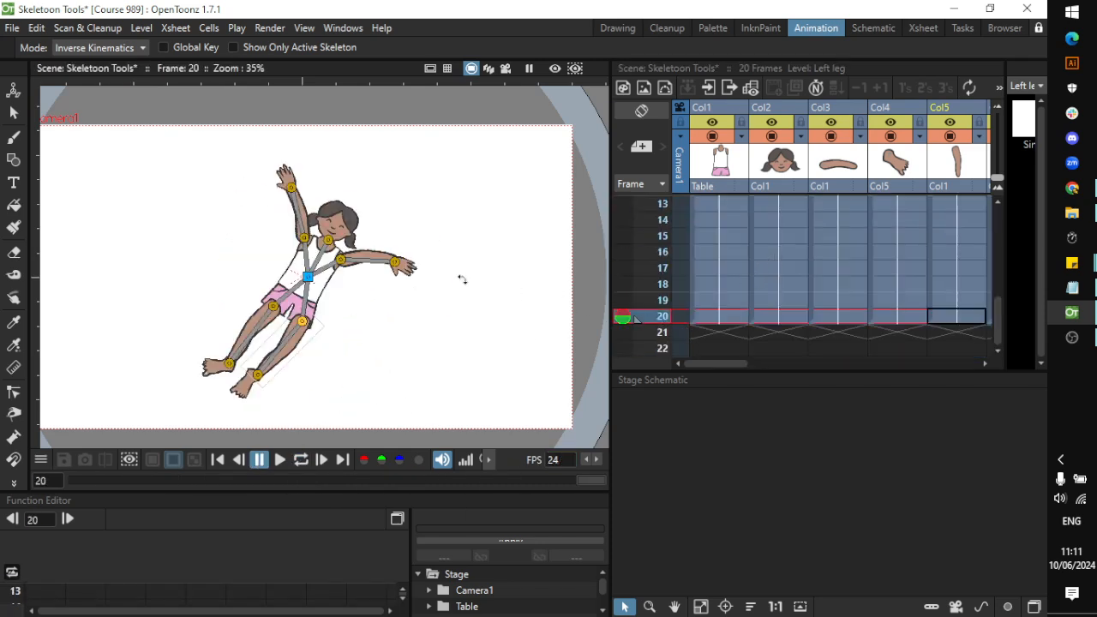
drag(310, 262, 341, 276)
mouse_move(279, 191)
mouse_down()
mouse_move(315, 186)
mouse_move(311, 174)
mouse_move(336, 183)
mouse_move(278, 202)
mouse_move(330, 222)
mouse_move(297, 201)
mouse_move(213, 230)
mouse_move(252, 206)
mouse_move(279, 213)
mouse_up()
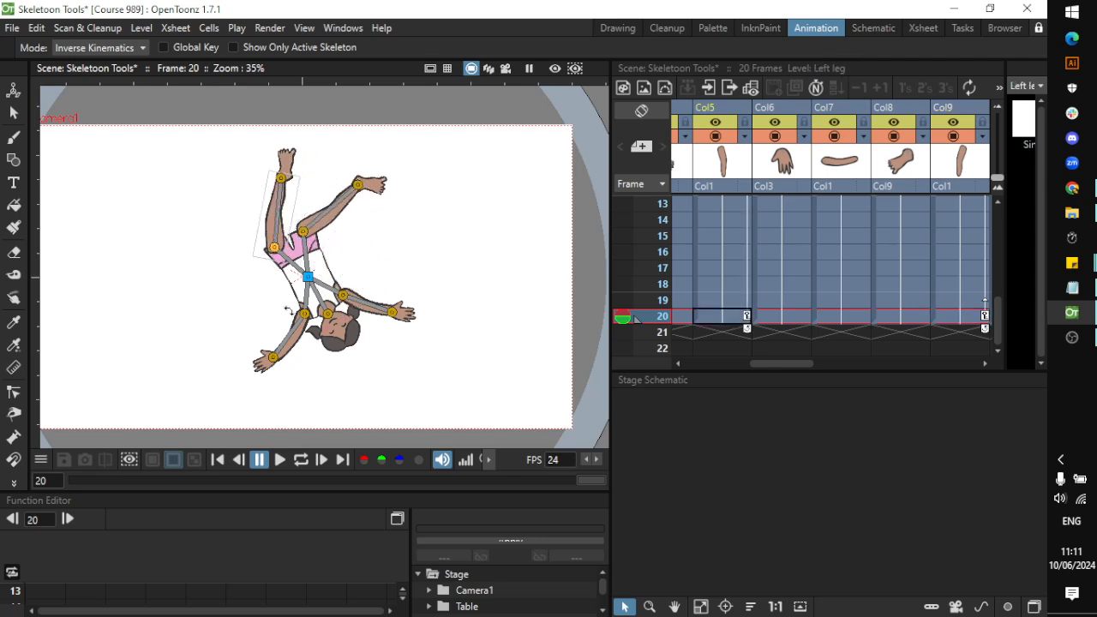
drag(282, 344, 269, 298)
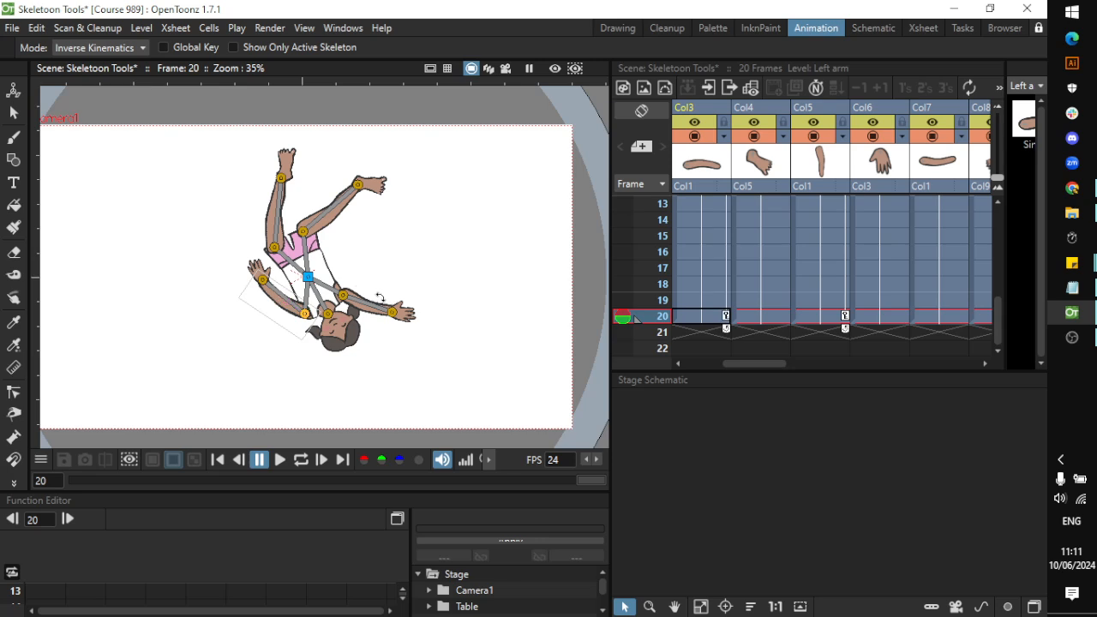
drag(383, 307, 382, 294)
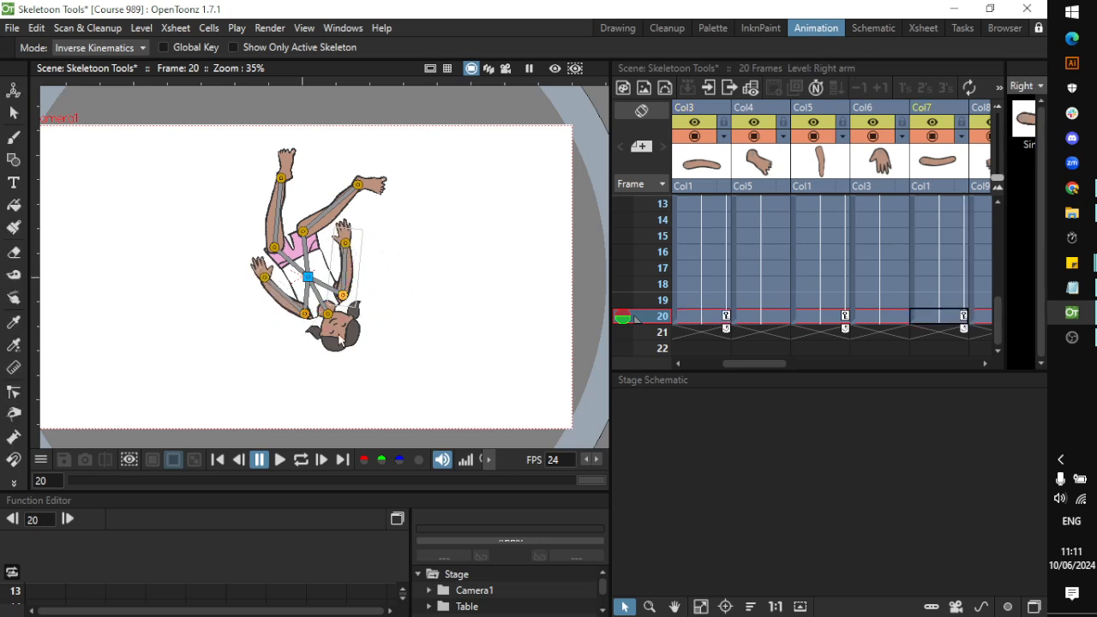
Play the full 20-frame animation to check the movement through the upside-down pose
click(281, 460)
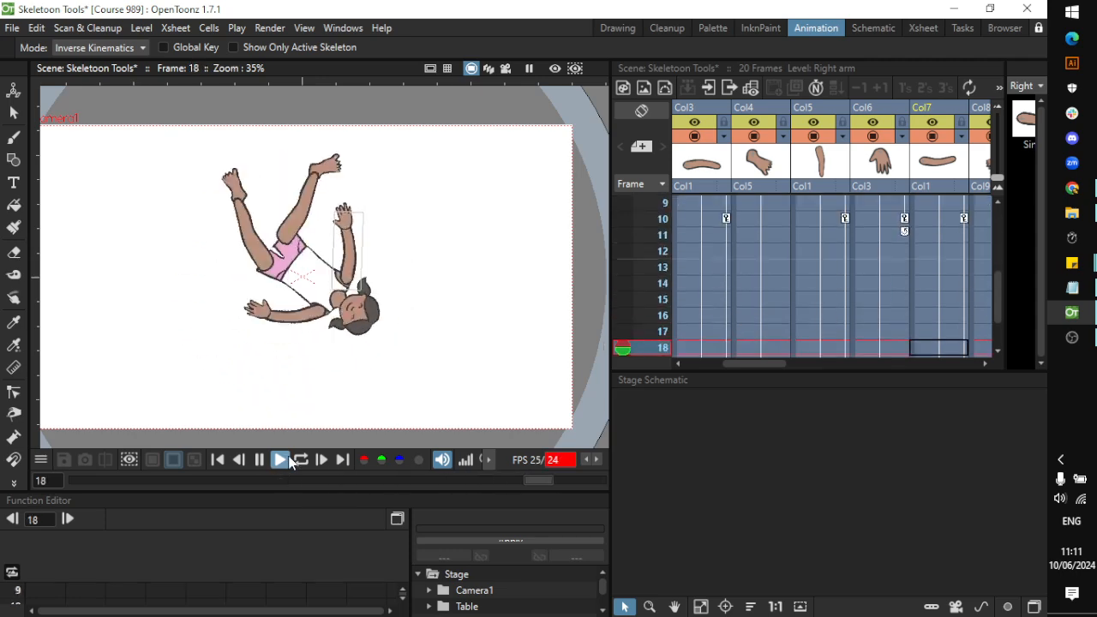
click(281, 459)
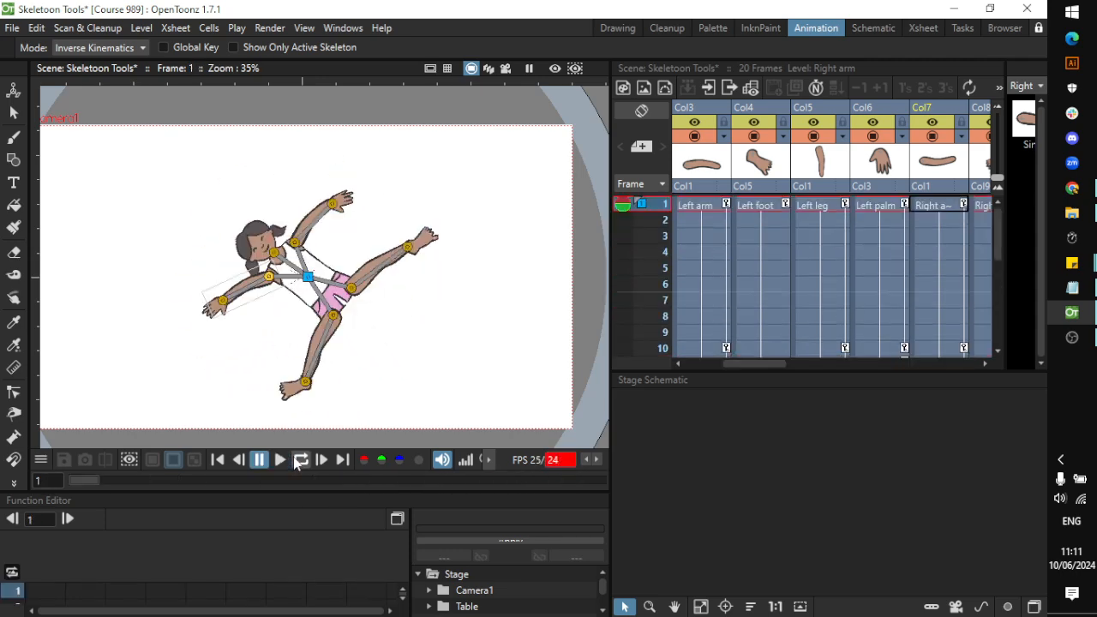
click(300, 460)
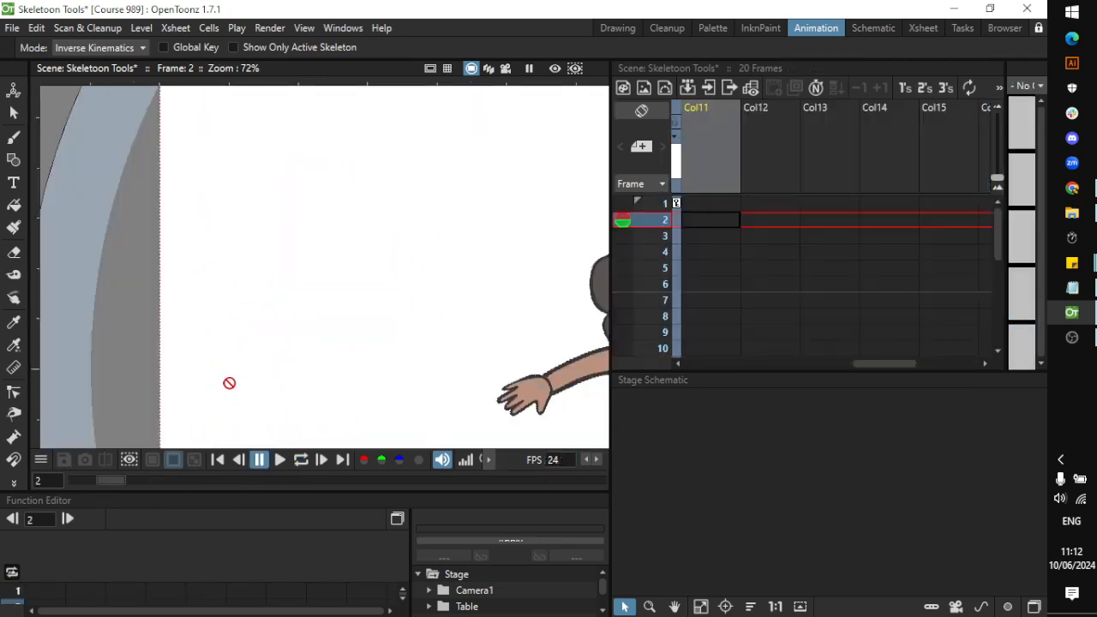
scroll(274, 282, down, 4)
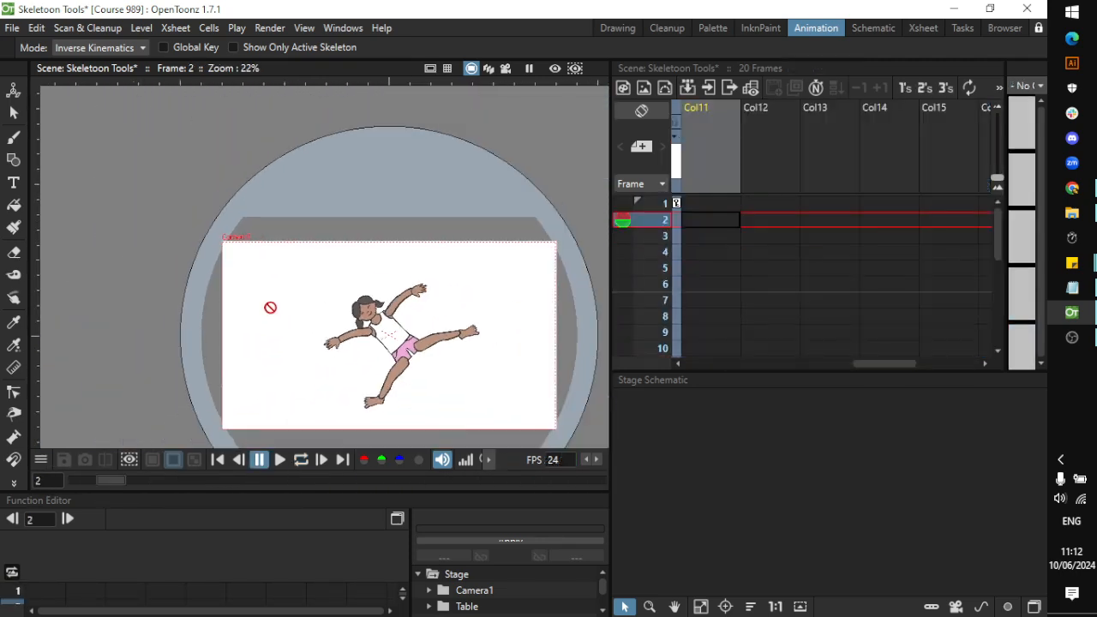
scroll(269, 309, up, 4)
scroll(248, 305, down, 2)
scroll(254, 297, up, 2)
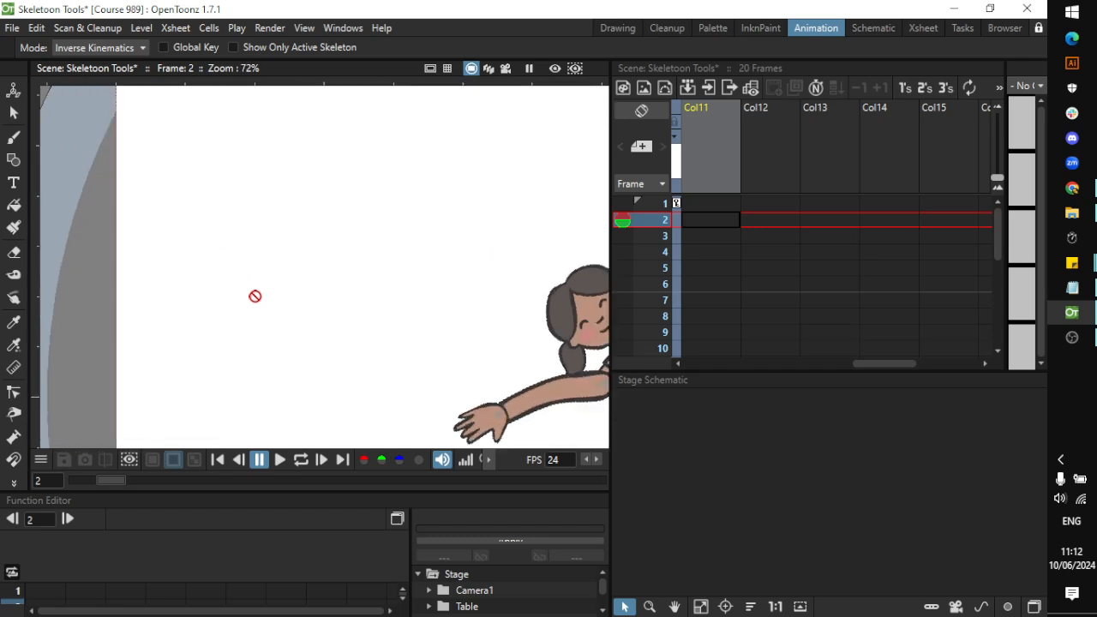
scroll(257, 304, down, 2)
scroll(258, 308, up, 2)
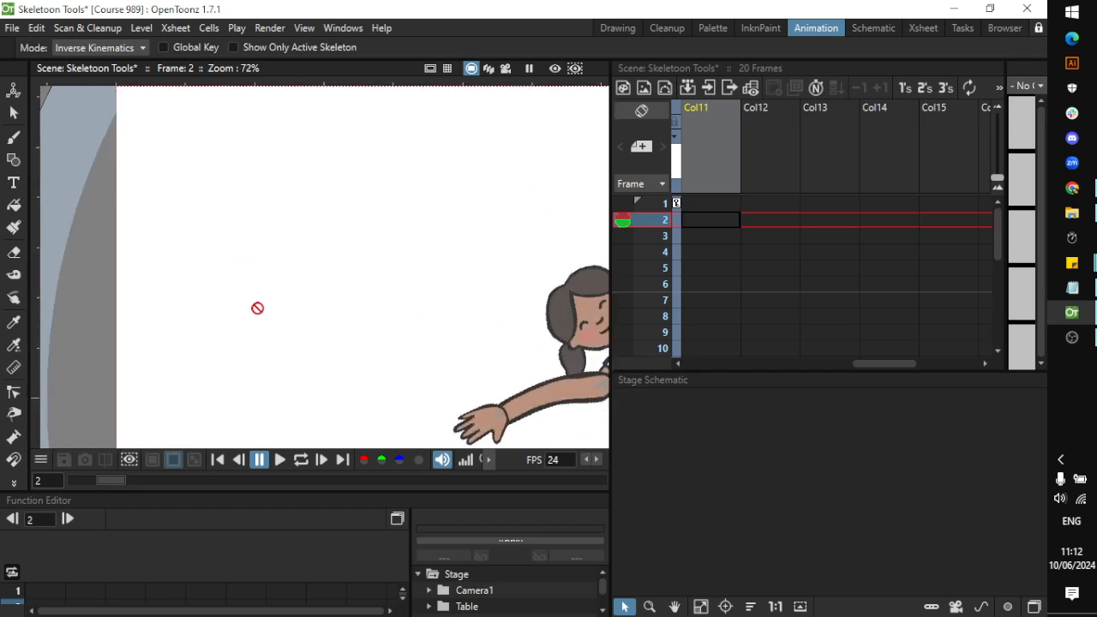
Try an ellipse with the Geometric tool in Col11 near the camera frame's upper-left corner and undo it
click(13, 158)
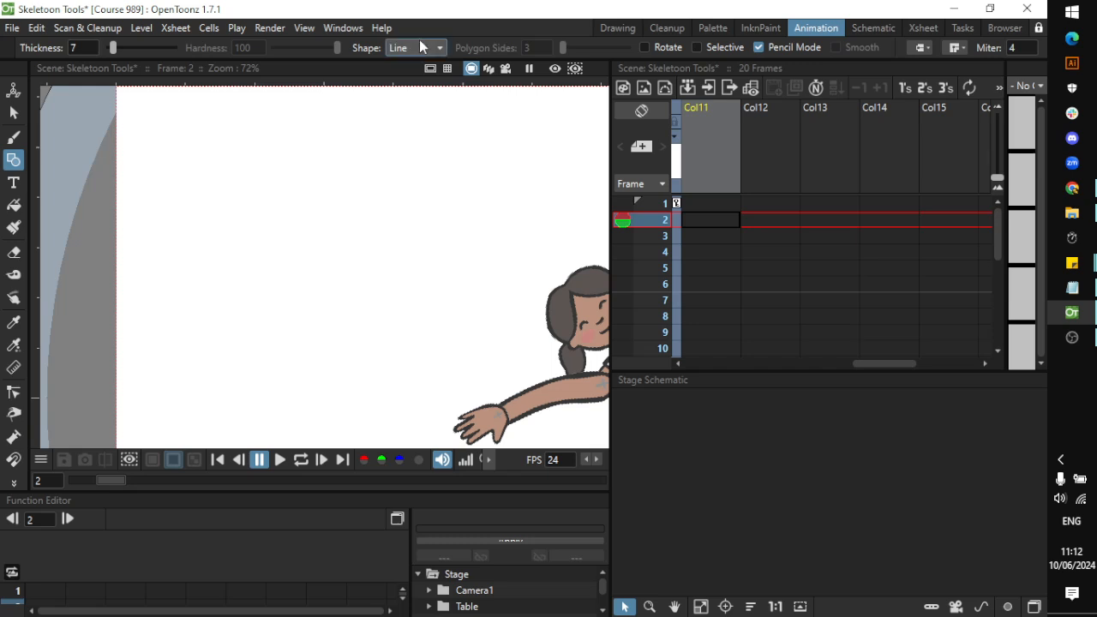
click(420, 47)
click(420, 86)
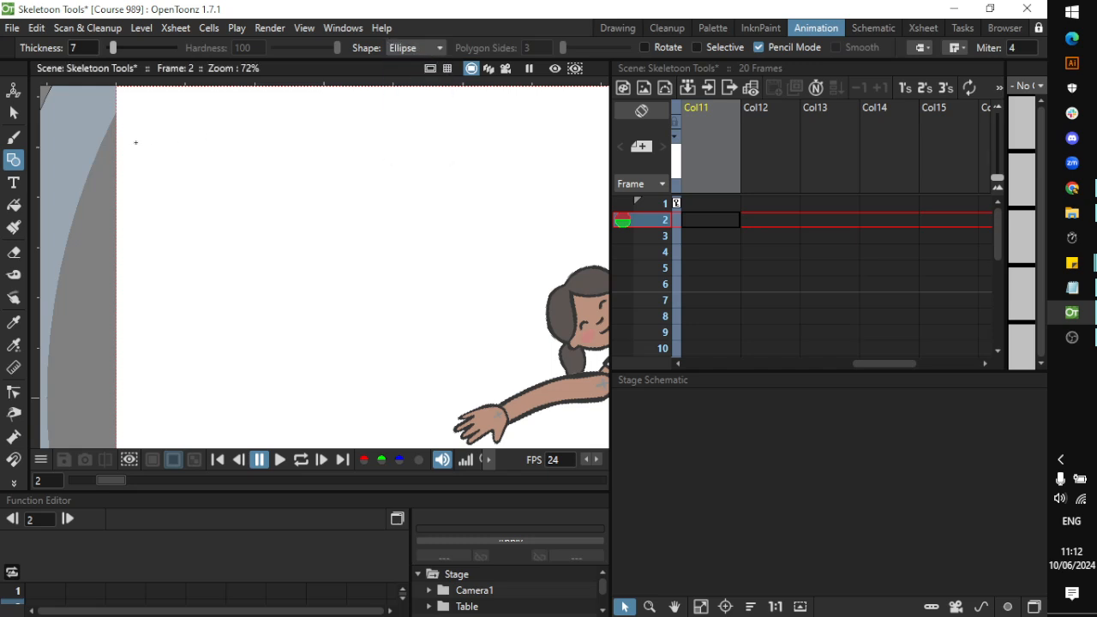
drag(135, 142, 262, 190)
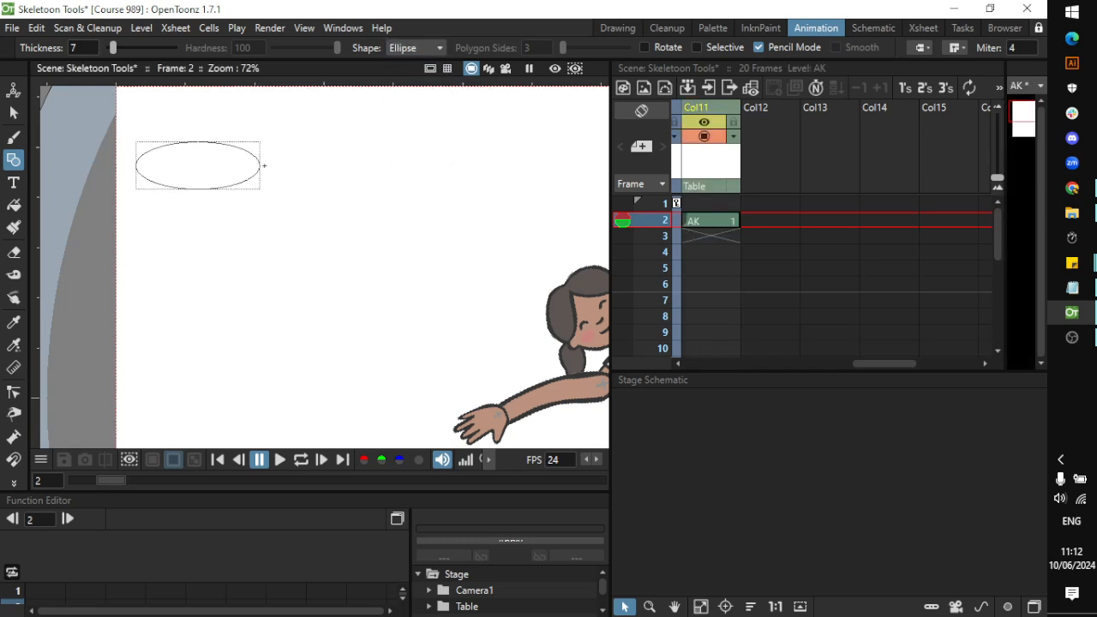
key(ctrl+z)
Draw a wide horizontal rectangle in Col11 at frame 2, near the camera frame's upper-left corner
click(415, 47)
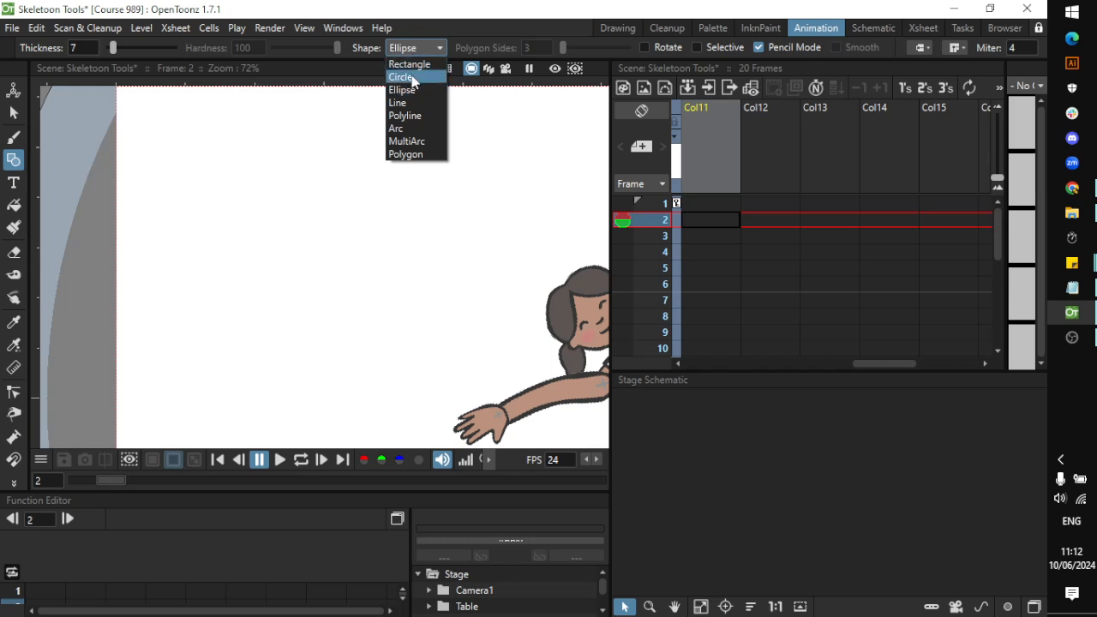
click(418, 65)
mouse_move(137, 140)
mouse_down()
mouse_move(213, 174)
mouse_move(360, 211)
mouse_move(374, 201)
mouse_up()
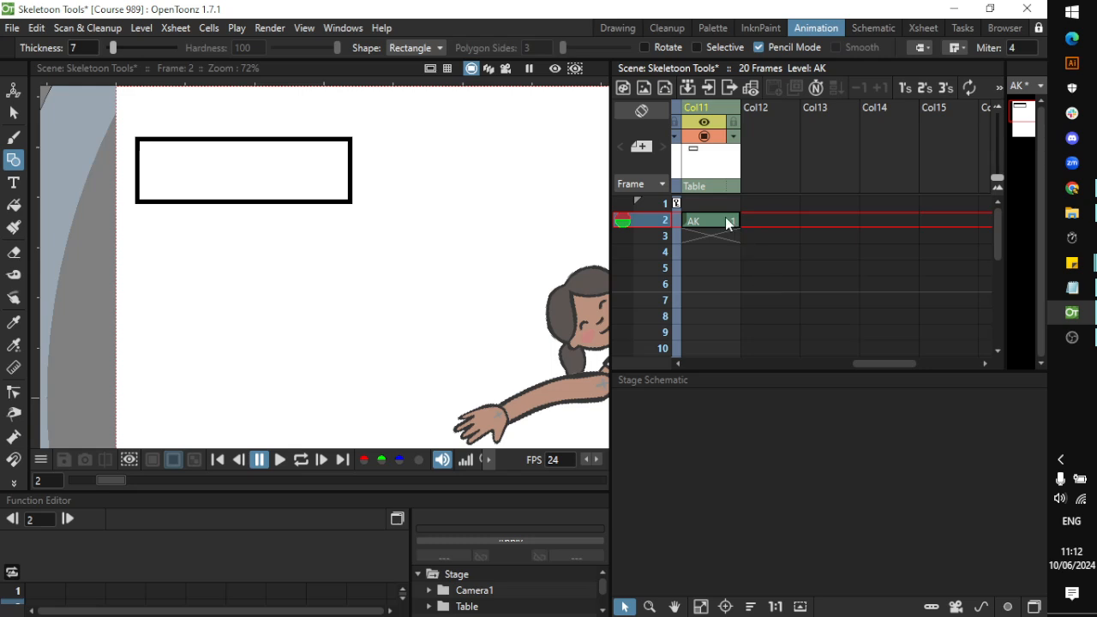
Try to shift the rectangle's cell in Col11 up from frame 2 with Shift Keys Up
click(702, 219)
drag(724, 234, 724, 249)
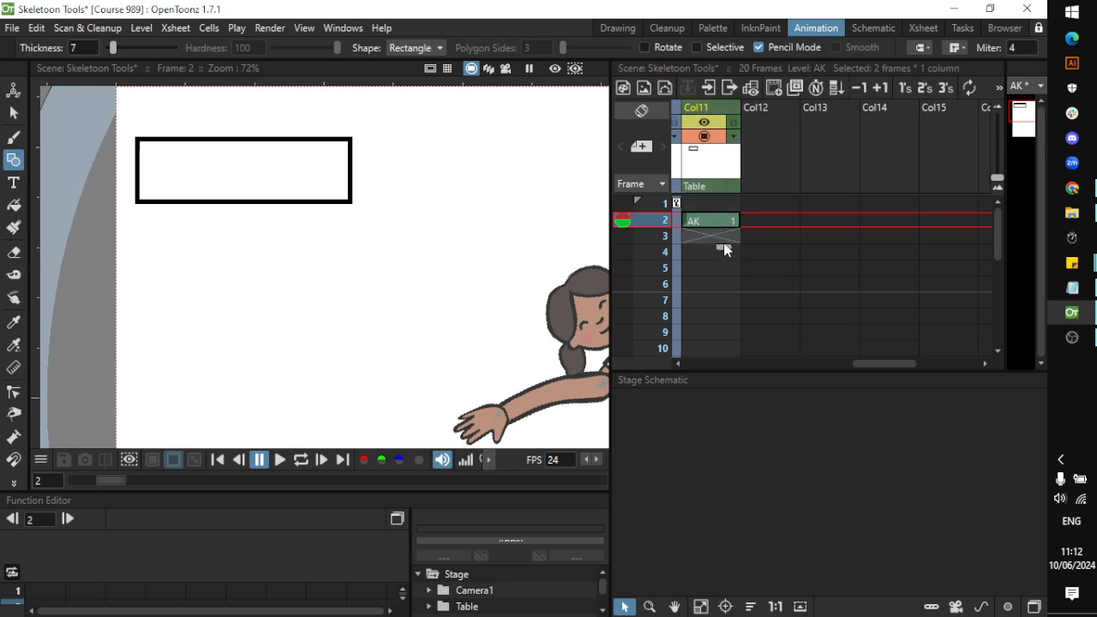
right_click(712, 219)
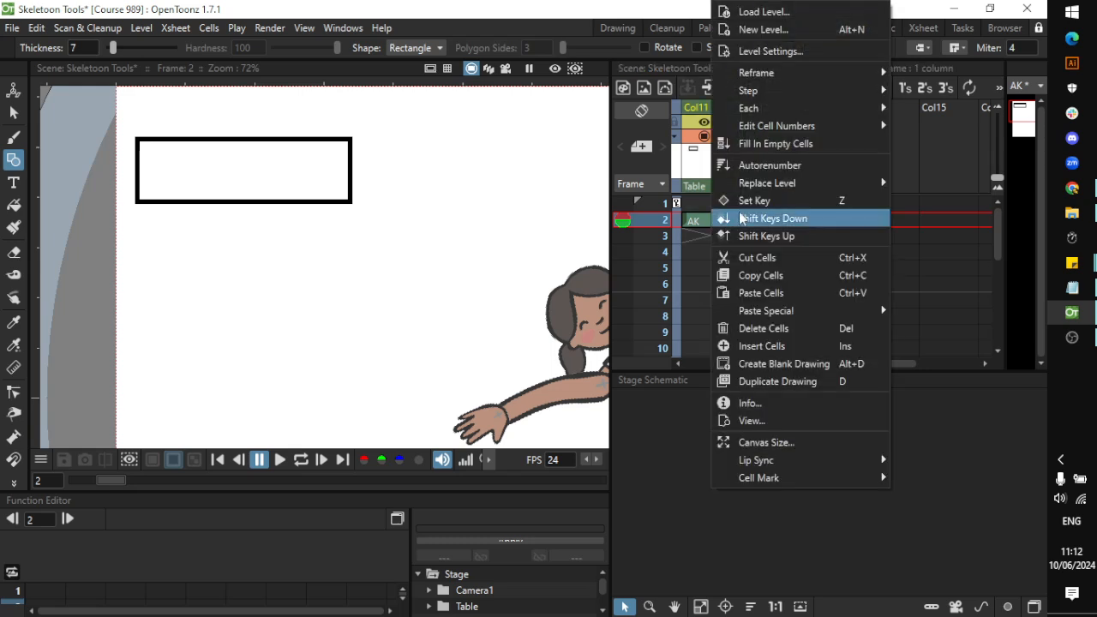
click(745, 237)
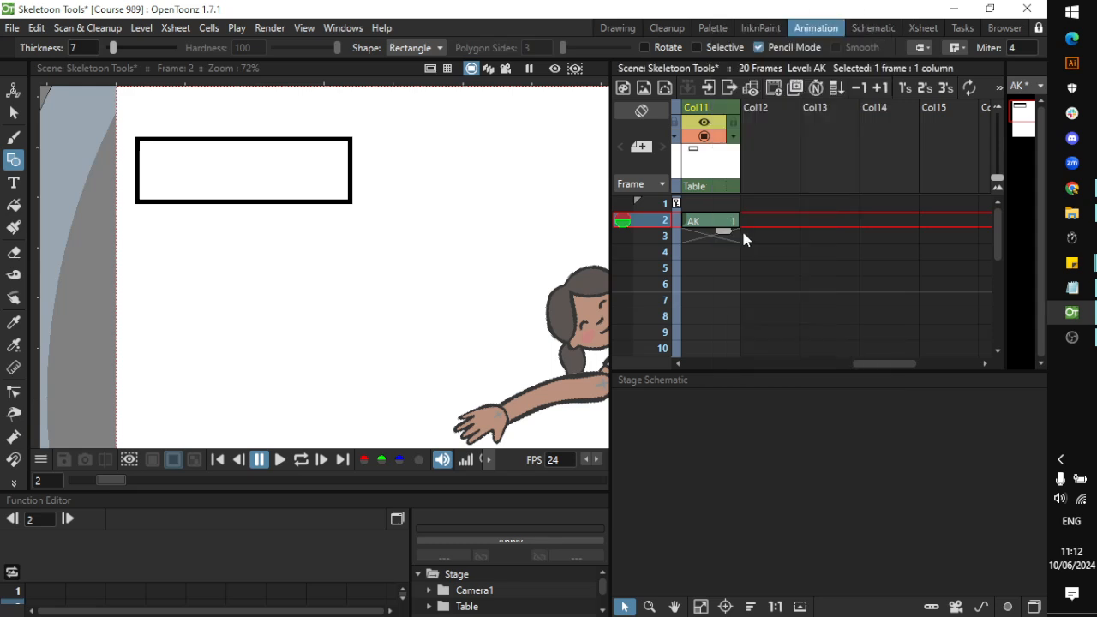
right_click(714, 220)
click(734, 235)
Cut the rectangle's cell from frame 2 of Col11 and paste it into frame 1
right_click(699, 223)
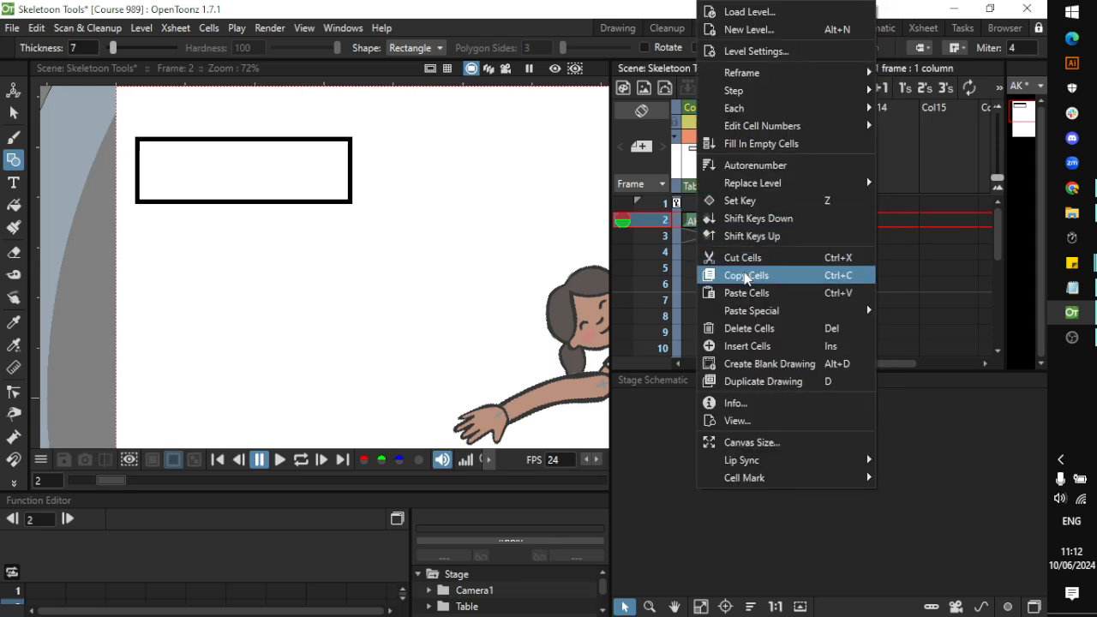
click(735, 241)
click(711, 206)
right_click(710, 205)
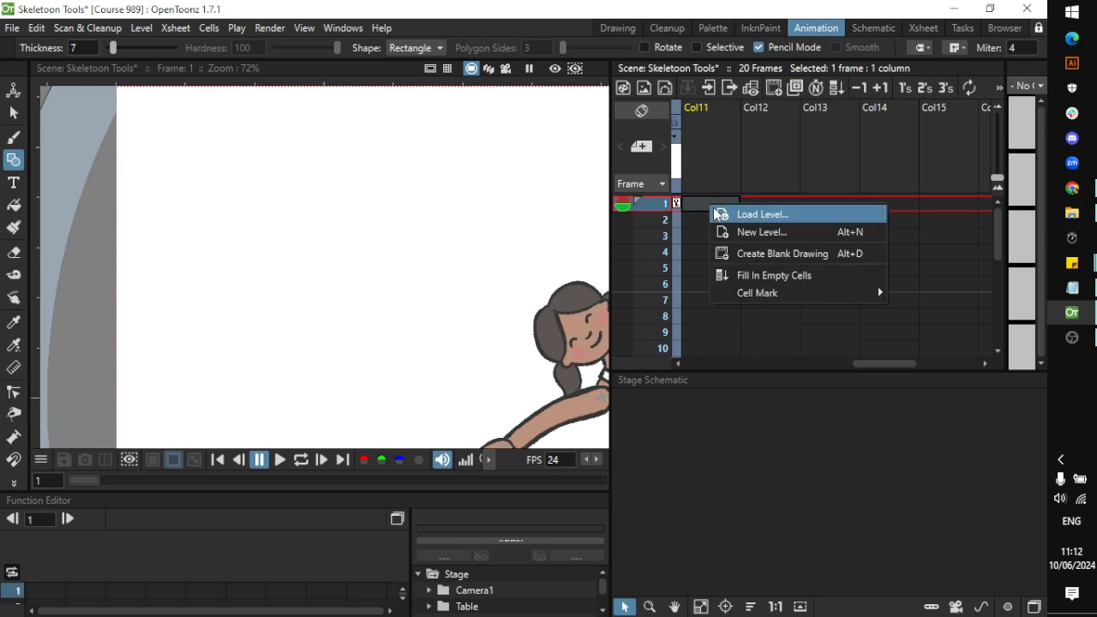
click(694, 201)
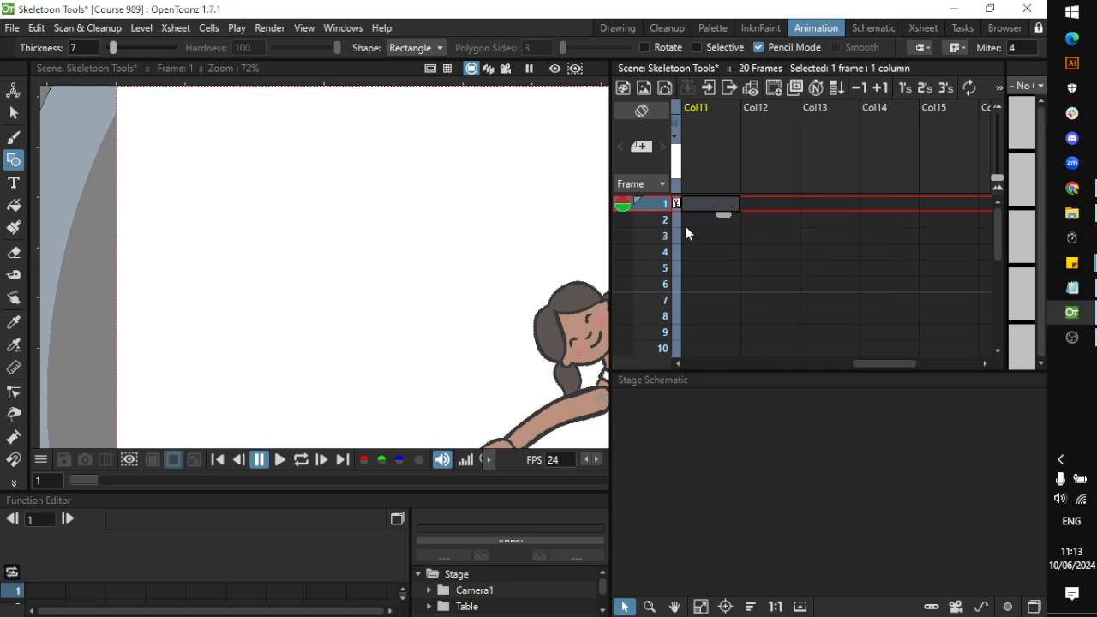
key(ctrl+v)
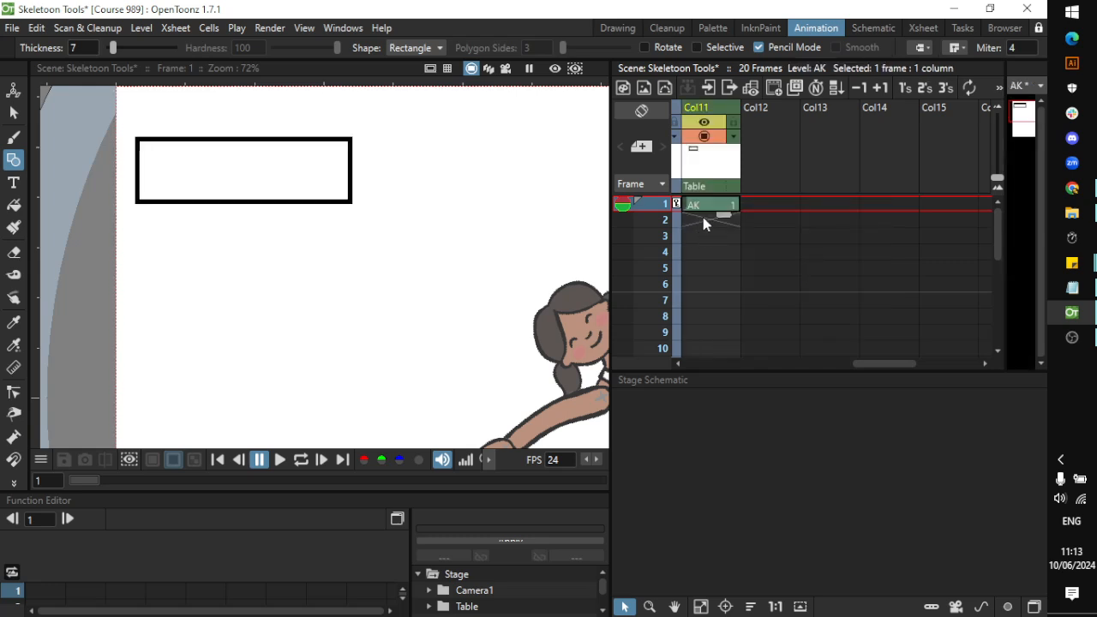
Draw a second horizontal rectangle of equal height in Col12, its left end overlapping the first rectangle's right end
click(781, 111)
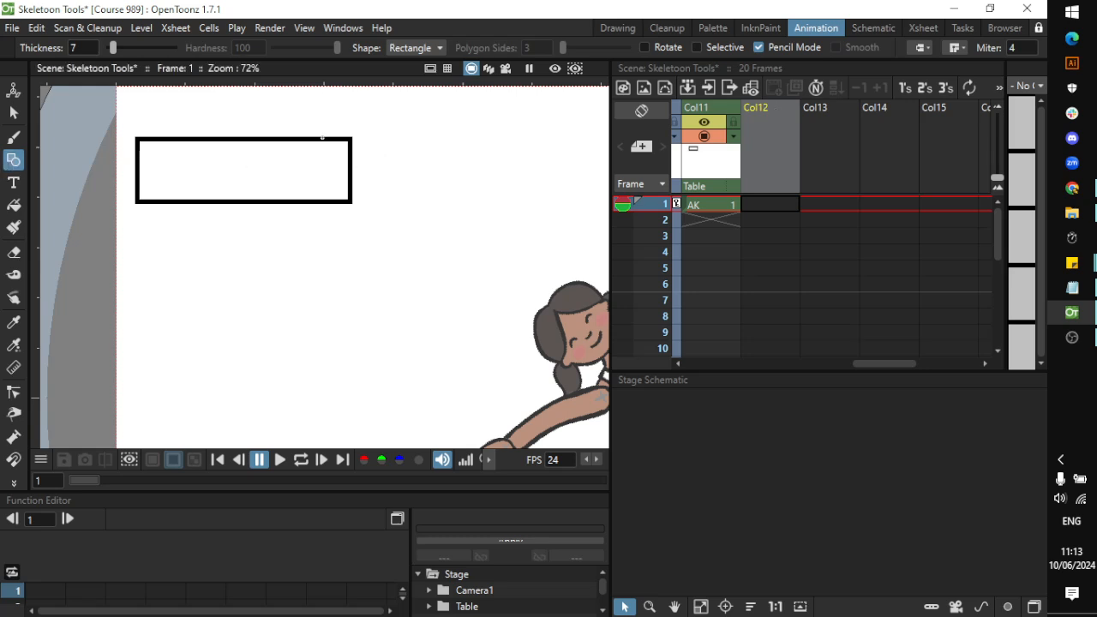
drag(318, 138, 564, 201)
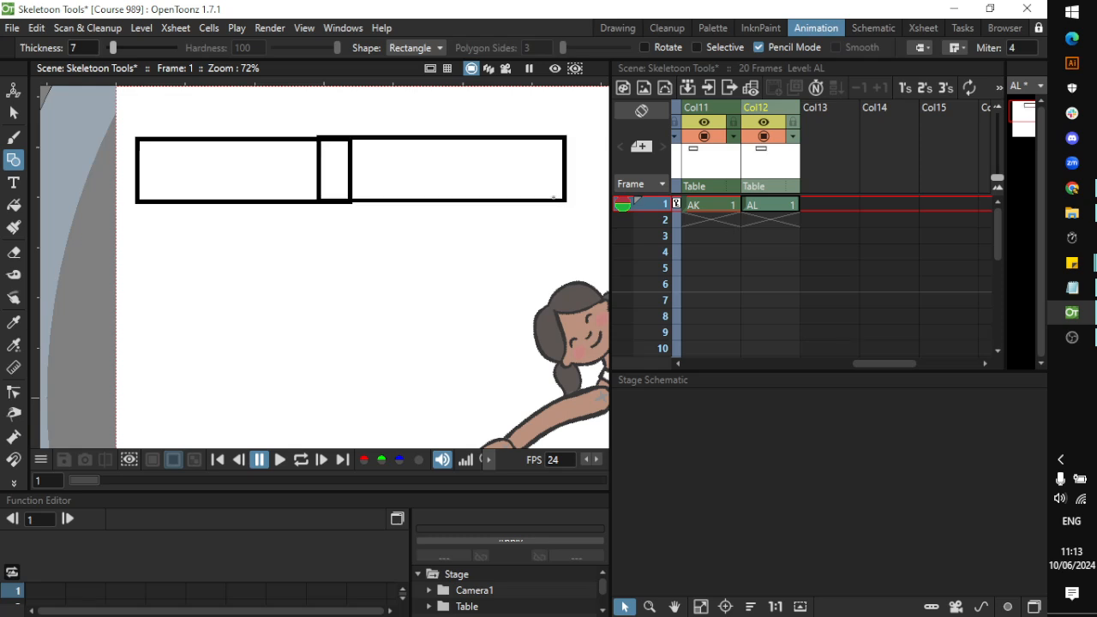
Draw a round shape with the Ellipse option in Col13, overlapping the right end of the second rectangle
scroll(561, 184, down, 3)
scroll(562, 180, up, 2)
scroll(561, 175, down, 3)
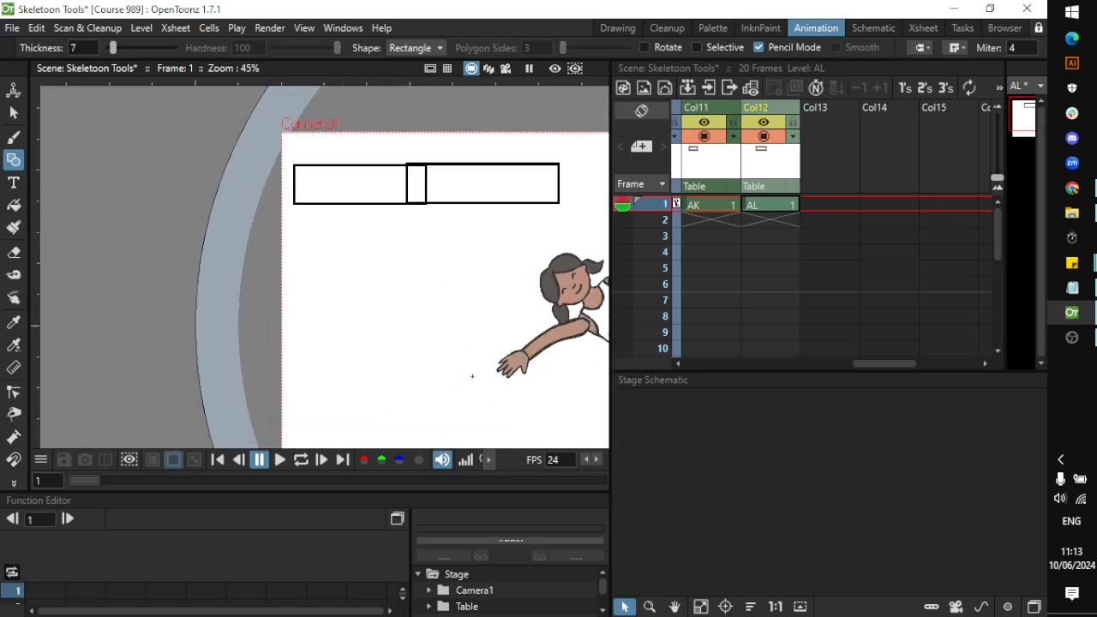
key(space)
drag(449, 253, 333, 274)
scroll(221, 279, up, 5)
key(space)
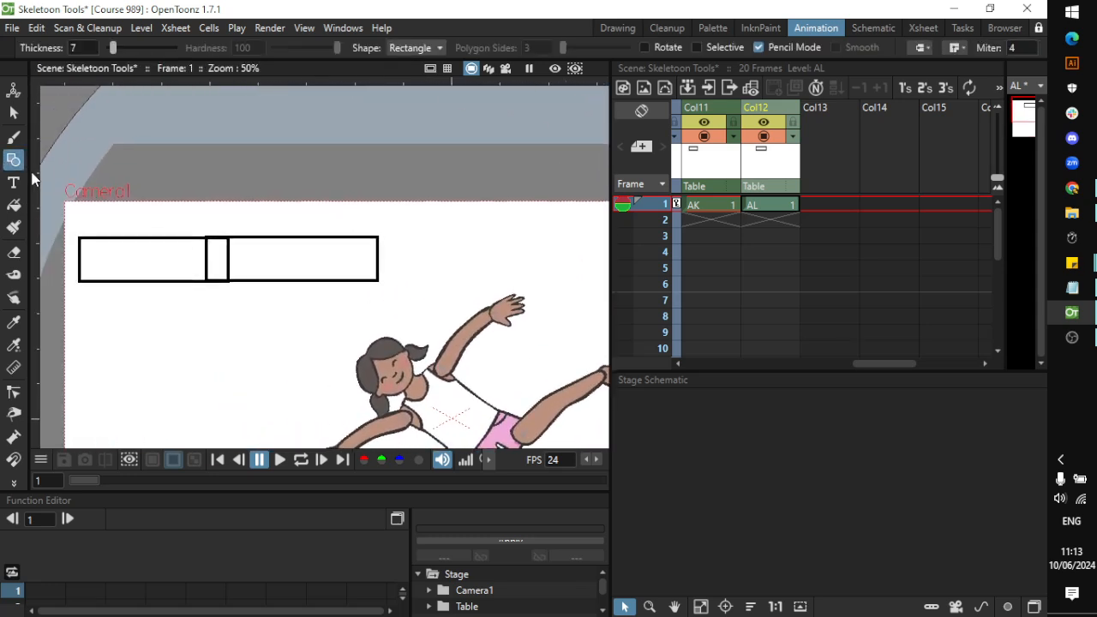
click(403, 48)
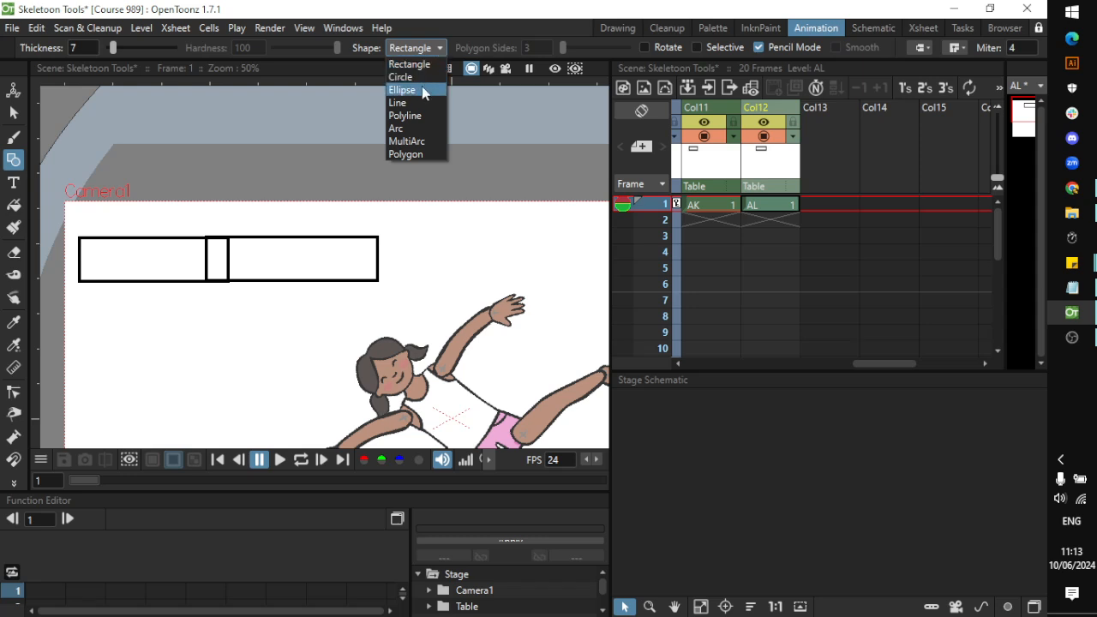
click(423, 90)
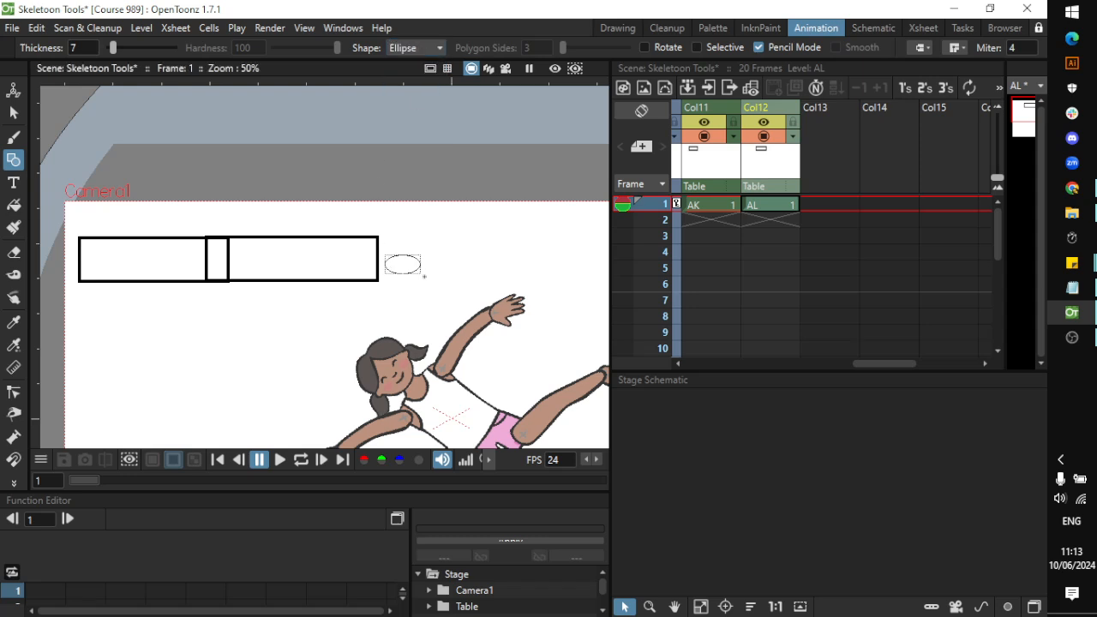
drag(424, 276, 453, 305)
key(ctrl+z)
click(822, 122)
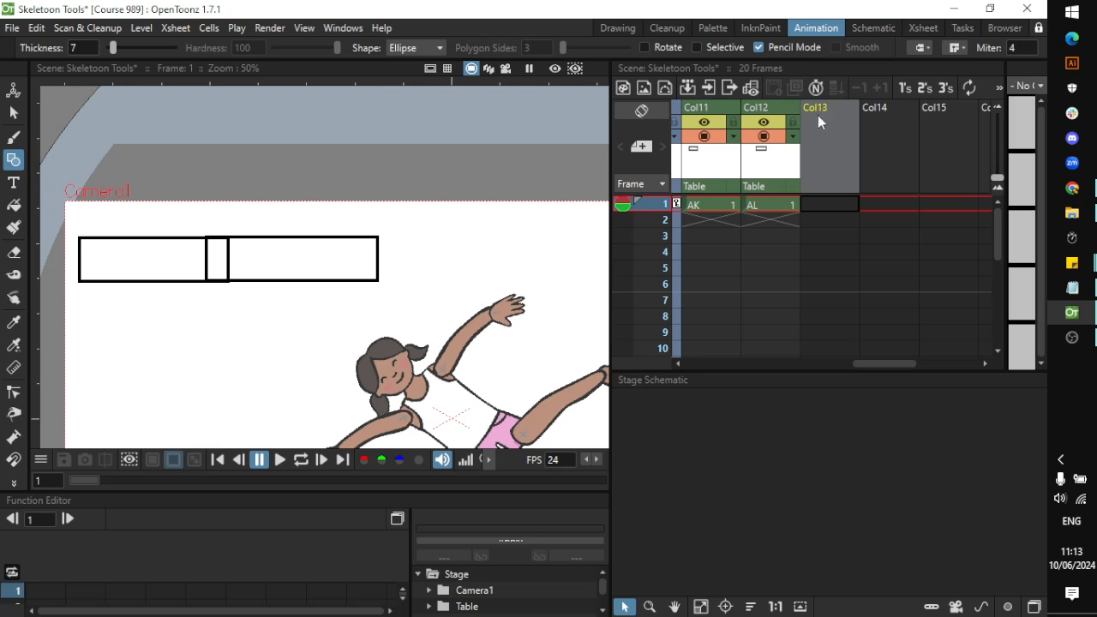
drag(359, 219, 436, 295)
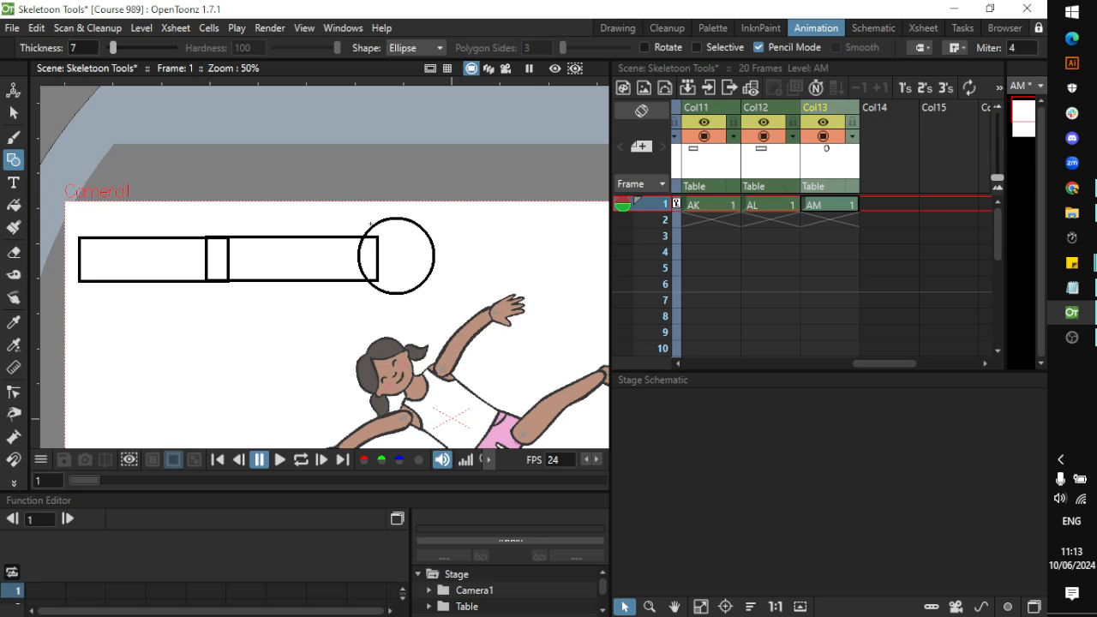
Add a new yellow style (H 51, S 76, V 95) to the palette of the first rectangle's level, AK
click(714, 103)
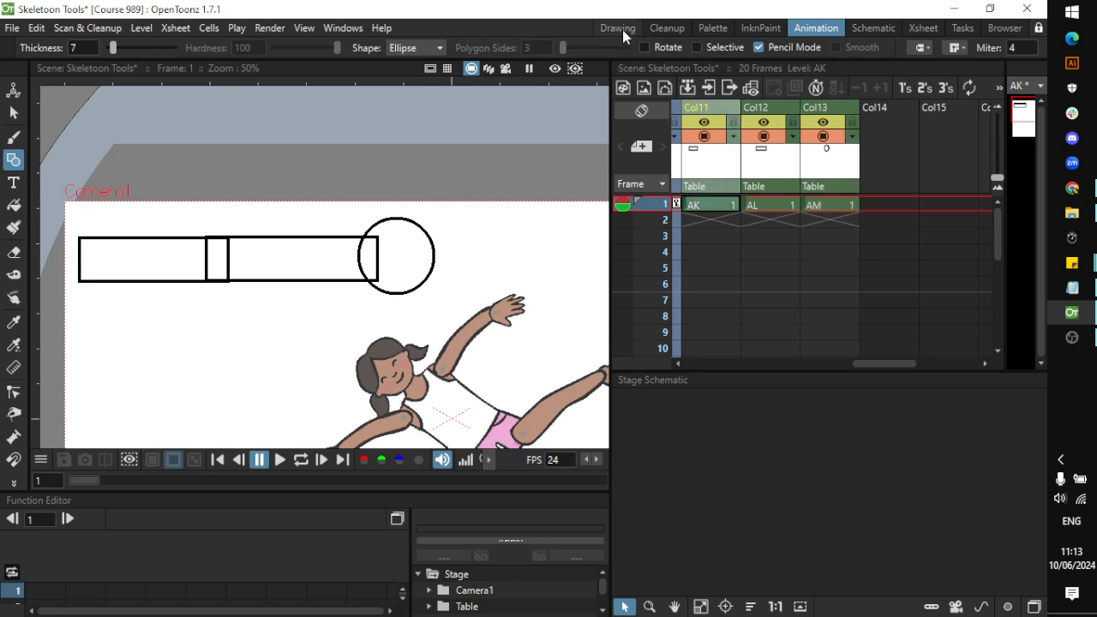
click(617, 27)
click(939, 385)
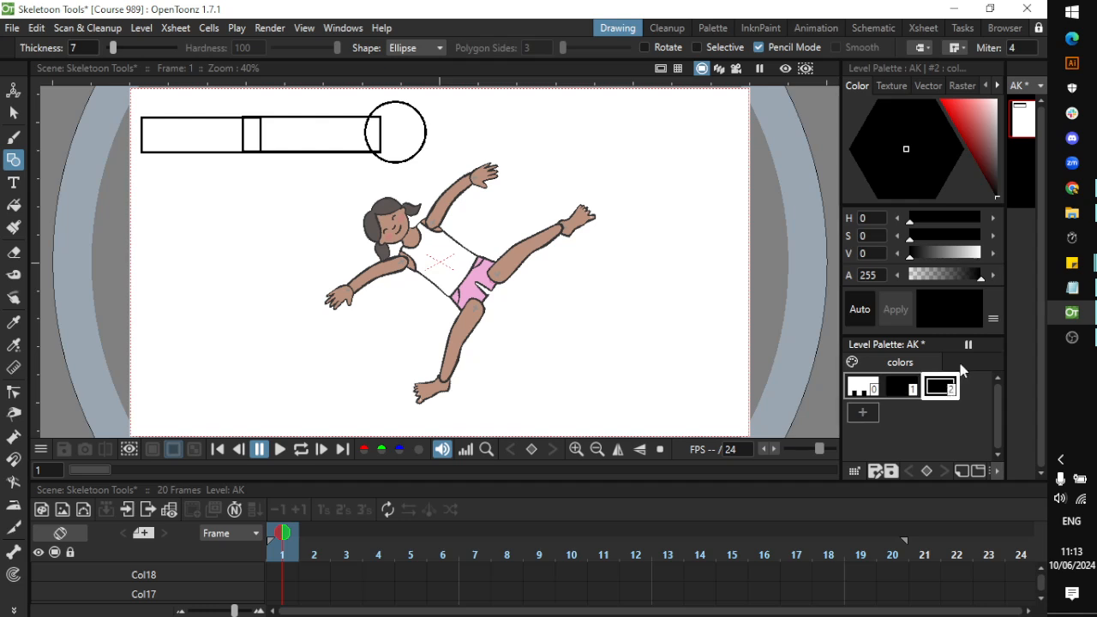
click(968, 100)
mouse_move(926, 123)
mouse_down()
mouse_move(917, 102)
mouse_move(981, 108)
mouse_move(932, 116)
mouse_up()
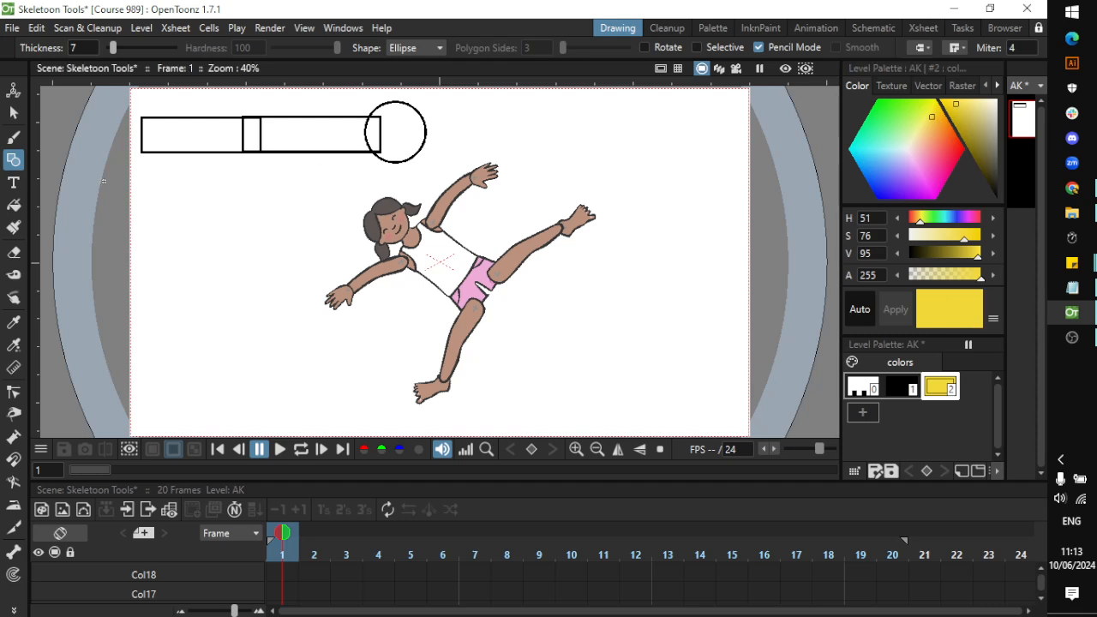
Fill the first rectangle in Col11 with the yellow style
click(14, 205)
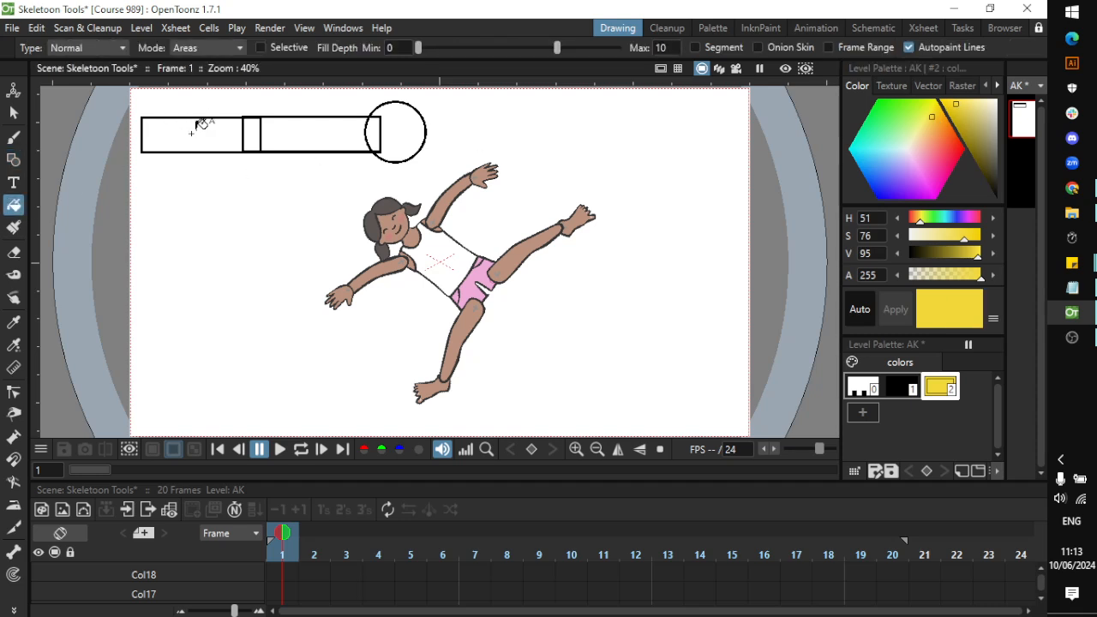
click(815, 29)
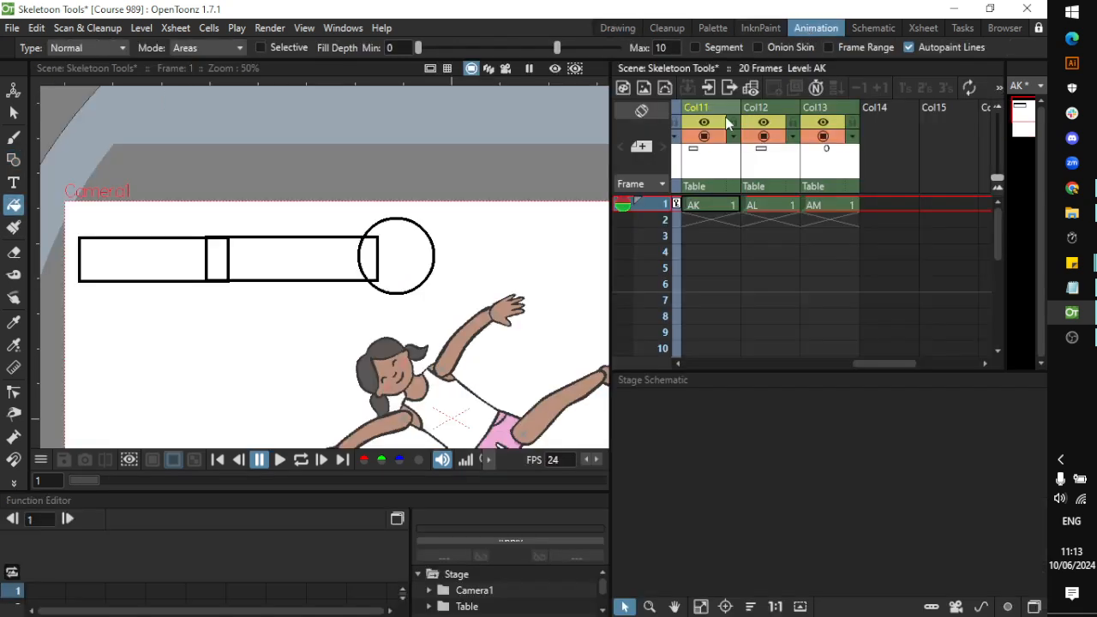
click(611, 27)
click(219, 130)
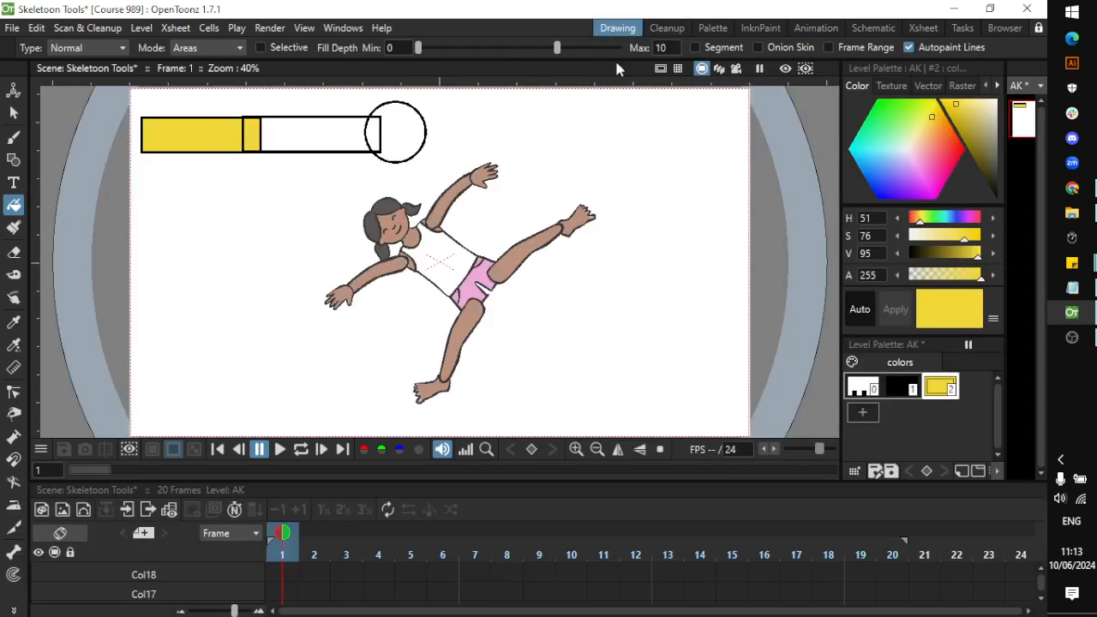
Select the second rectangle's column, Col12, and add a new style to its AL level palette
click(819, 29)
click(762, 110)
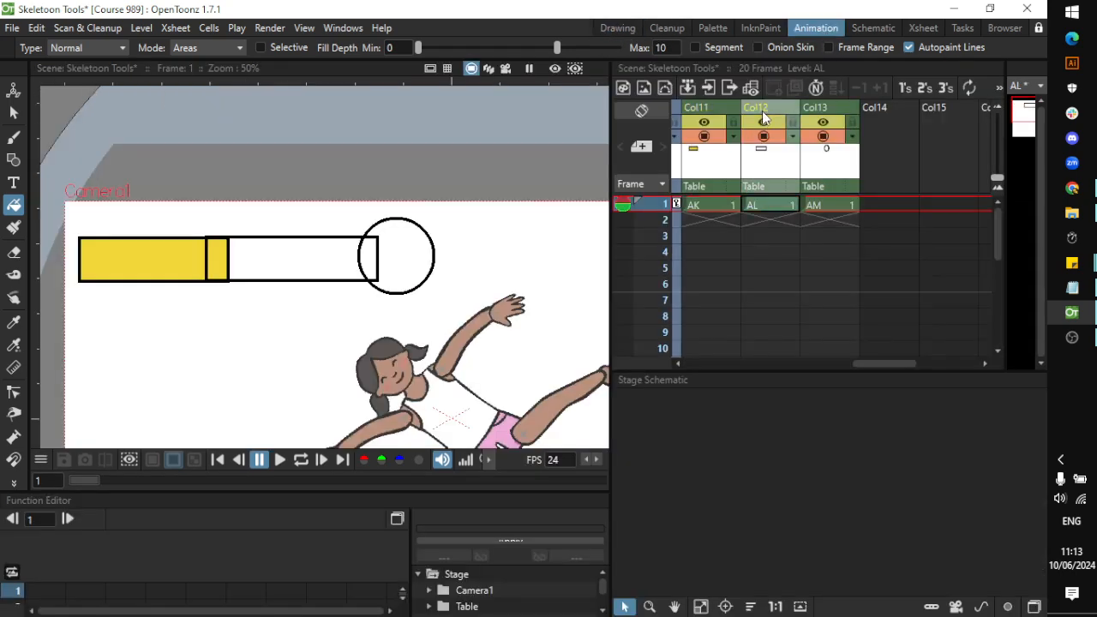
click(616, 27)
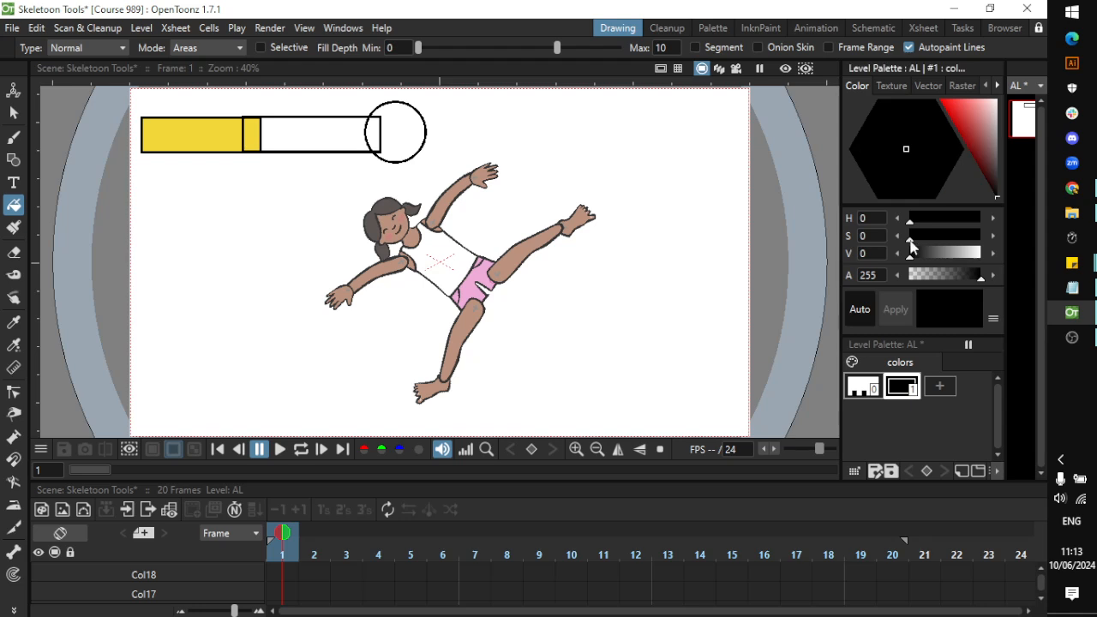
click(939, 387)
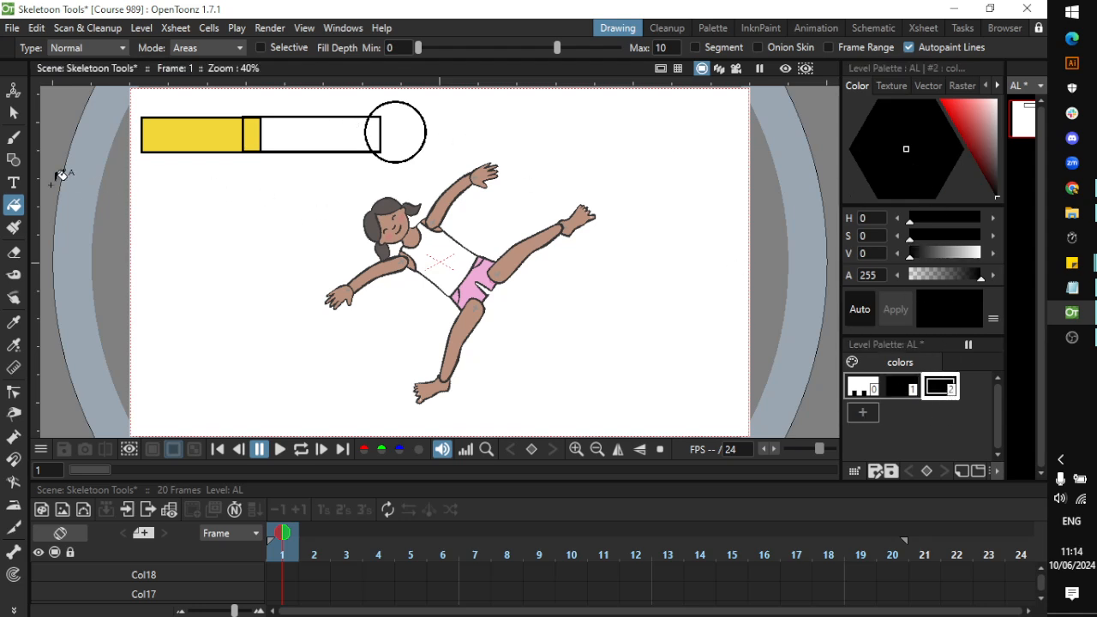
Try to sample the first rectangle's yellow with the Style Picker while level AL is selected, and return to the Animation workspace
click(14, 323)
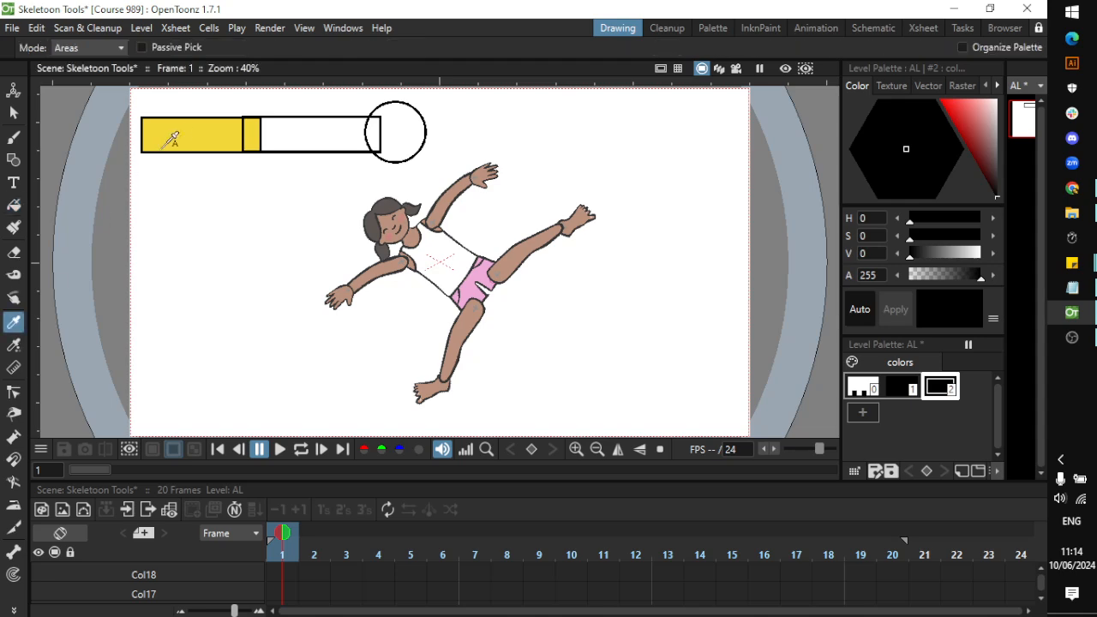
click(184, 129)
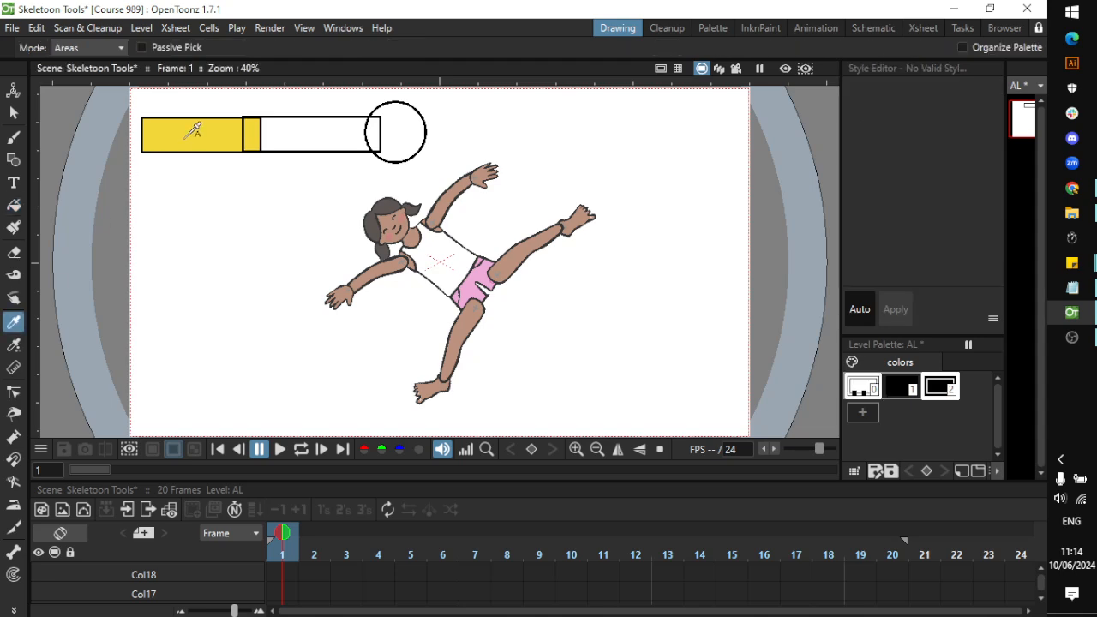
click(826, 29)
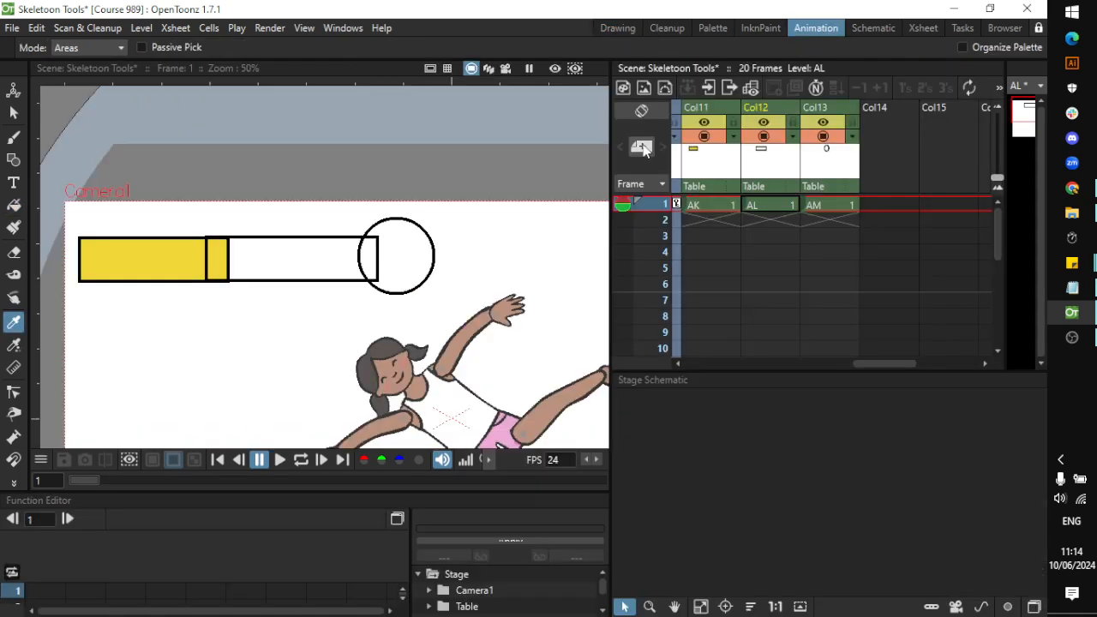
Select the first rectangle's column, Col11, and copy the yellow style from its AK palette in the Drawing workspace
click(710, 30)
click(654, 30)
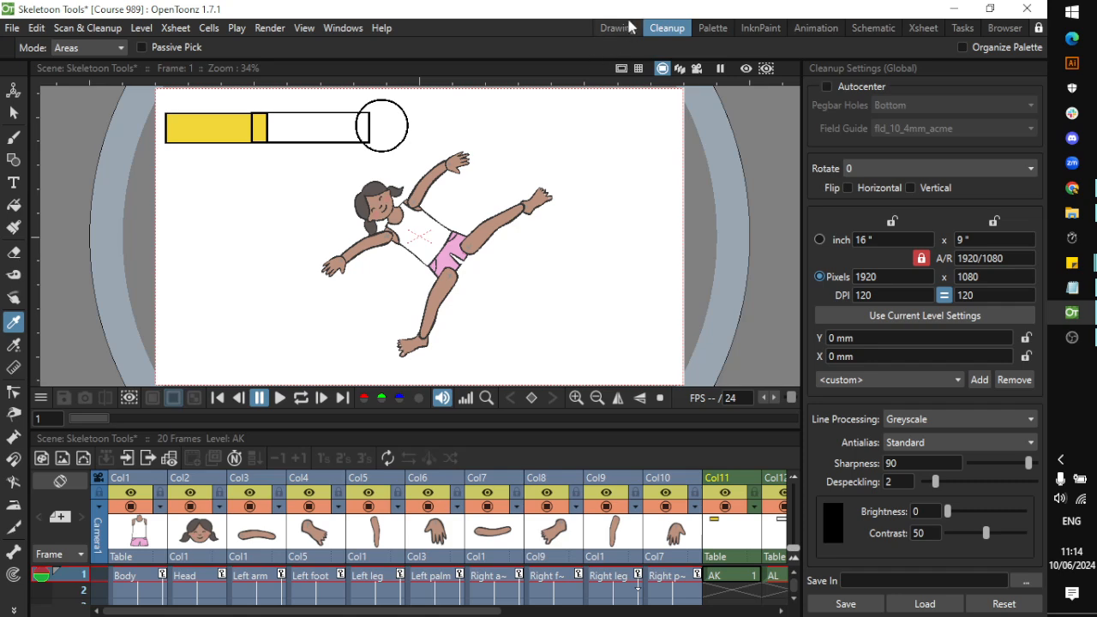
click(619, 29)
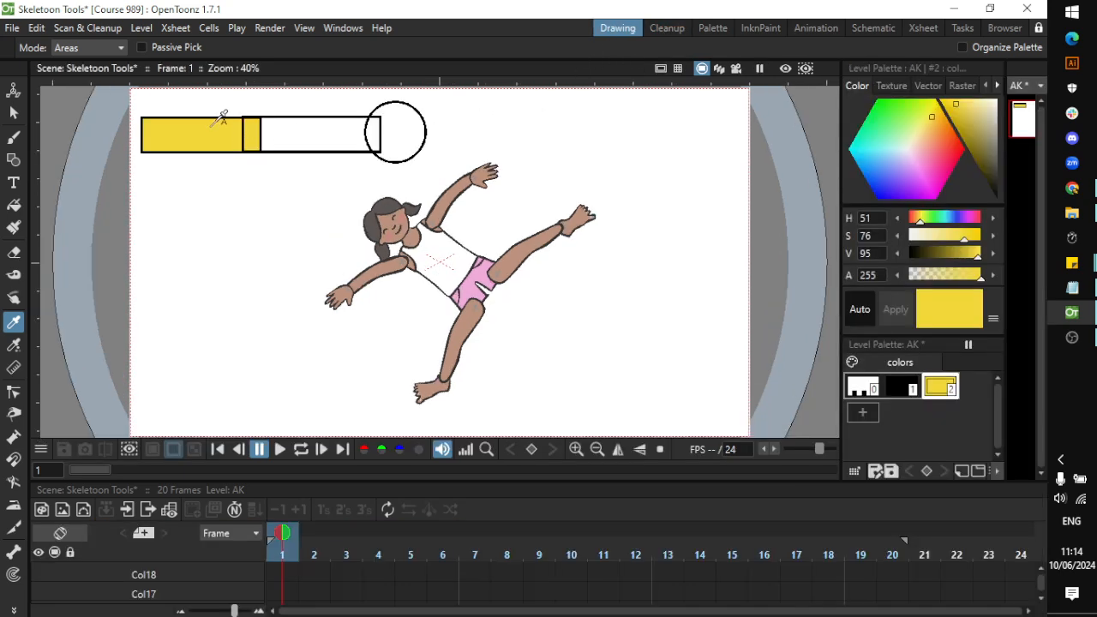
click(994, 318)
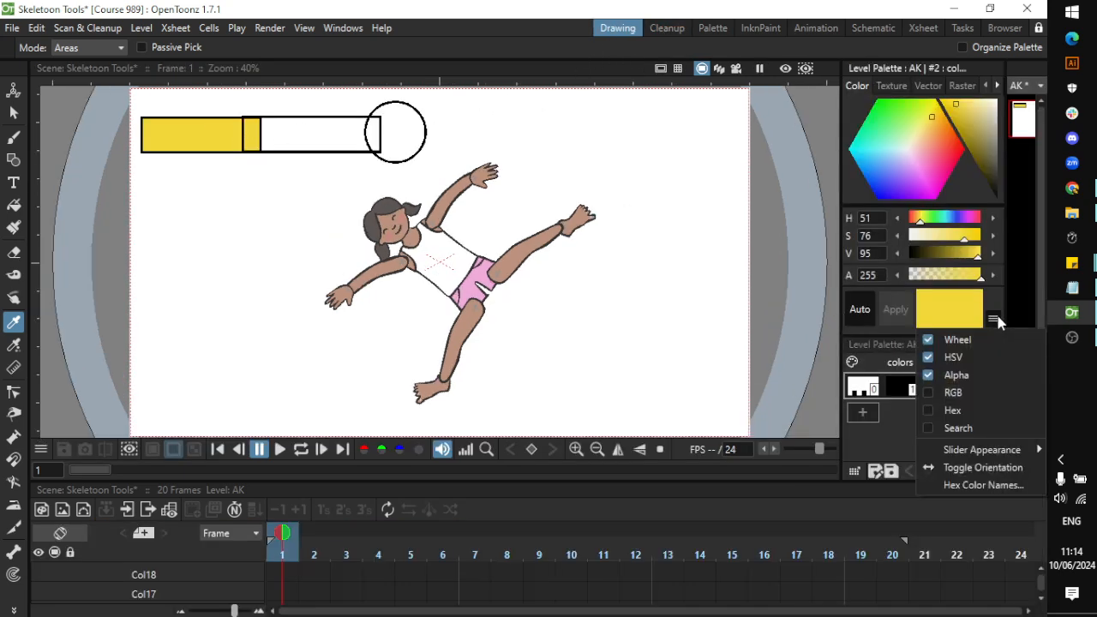
click(878, 443)
right_click(938, 388)
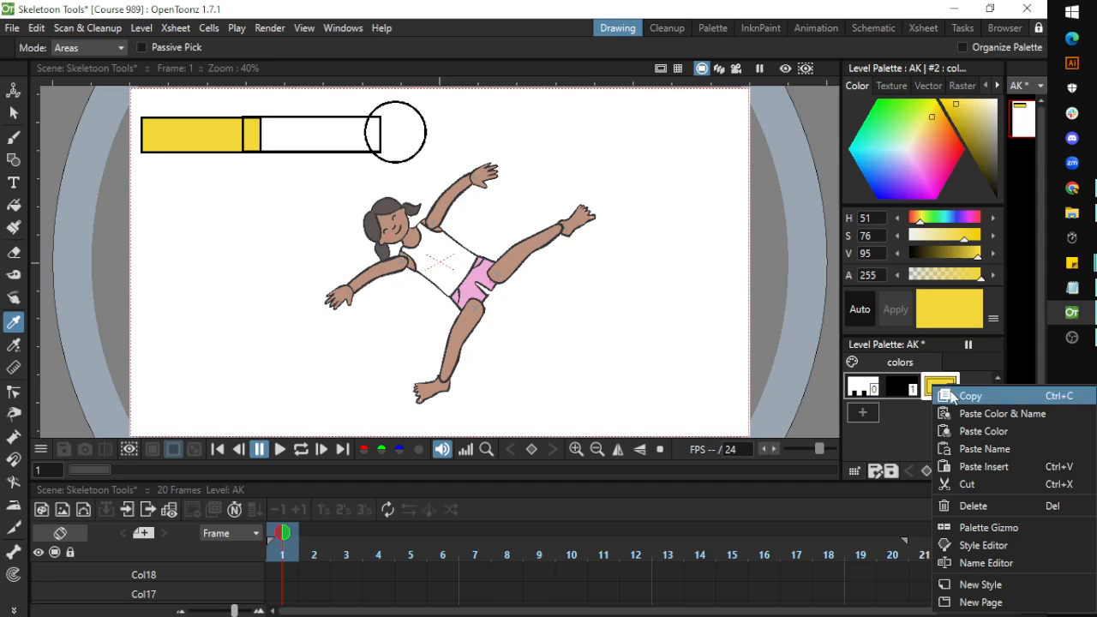
click(953, 394)
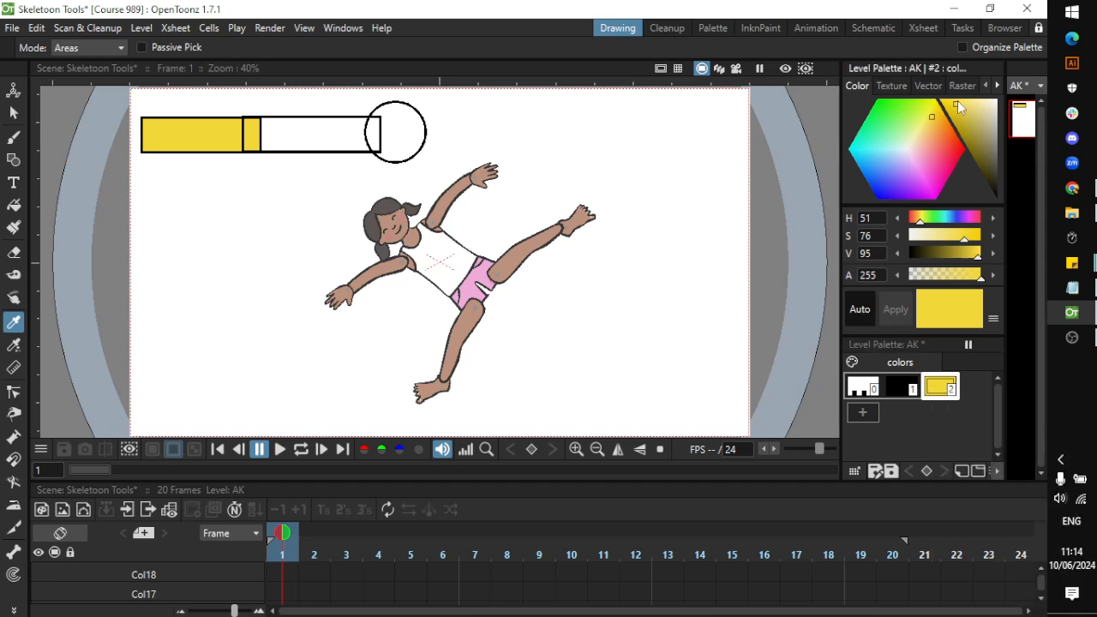
Select the second rectangle's column, Col12, and paste the copied color and name onto style 2 of its AL palette
click(816, 28)
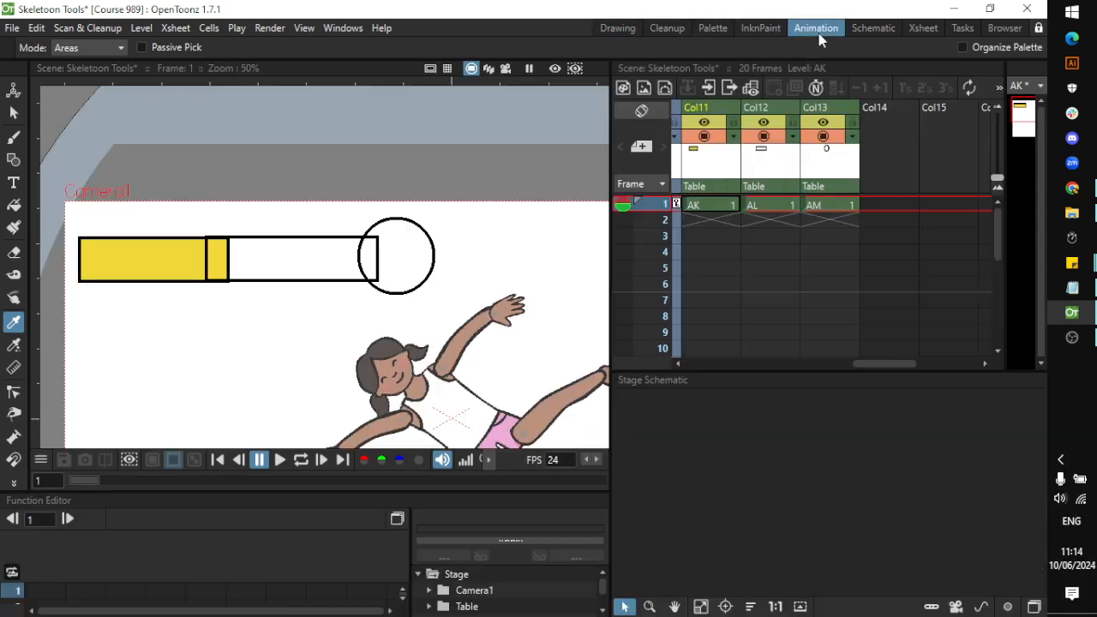
click(760, 110)
click(618, 28)
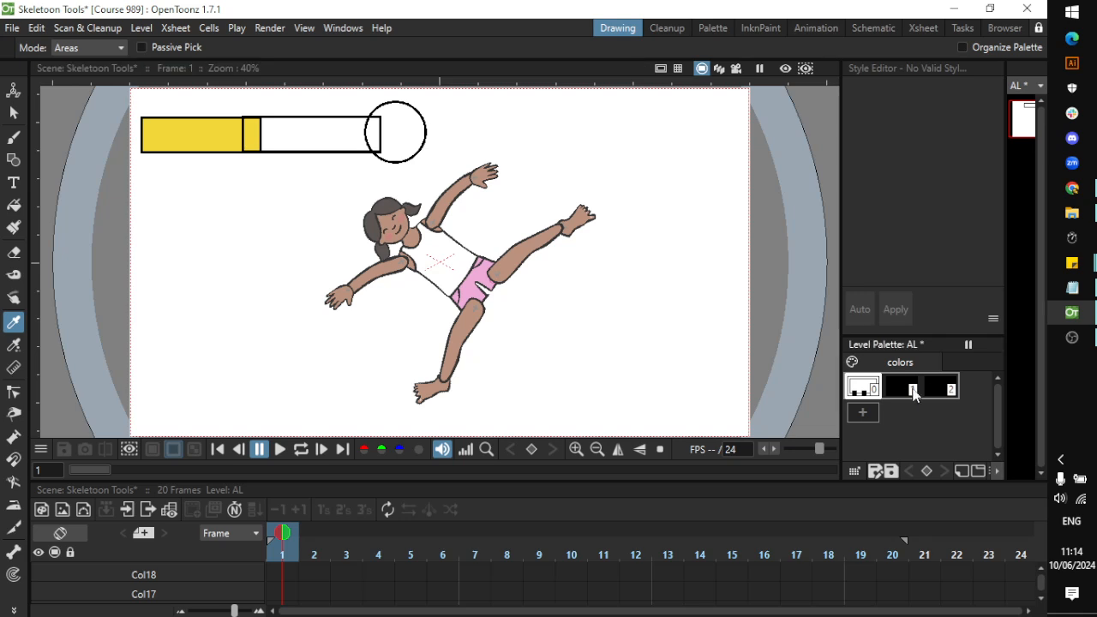
click(939, 390)
right_click(937, 392)
click(968, 419)
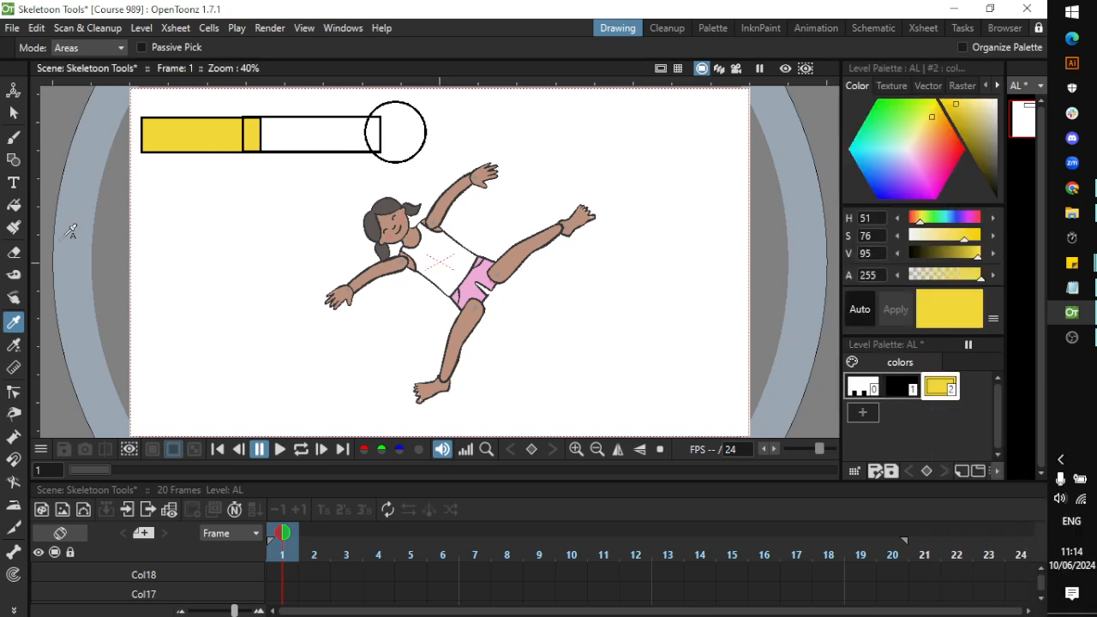
Fill the second rectangle with the yellow style using the Fill tool
click(14, 205)
click(273, 139)
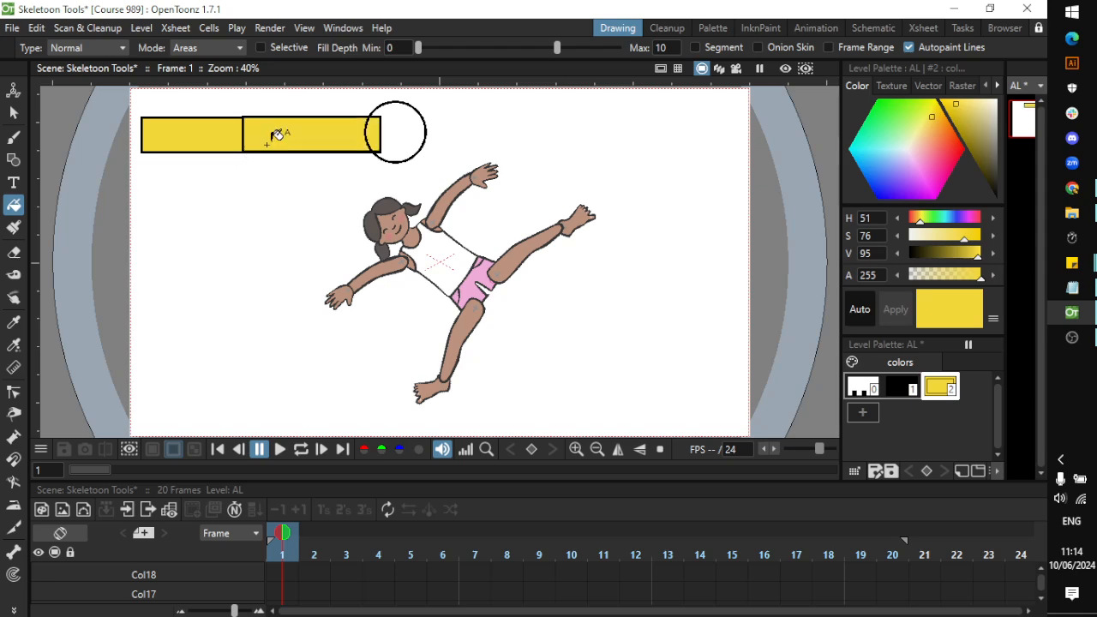
scroll(343, 129, down, 1)
scroll(374, 135, up, 2)
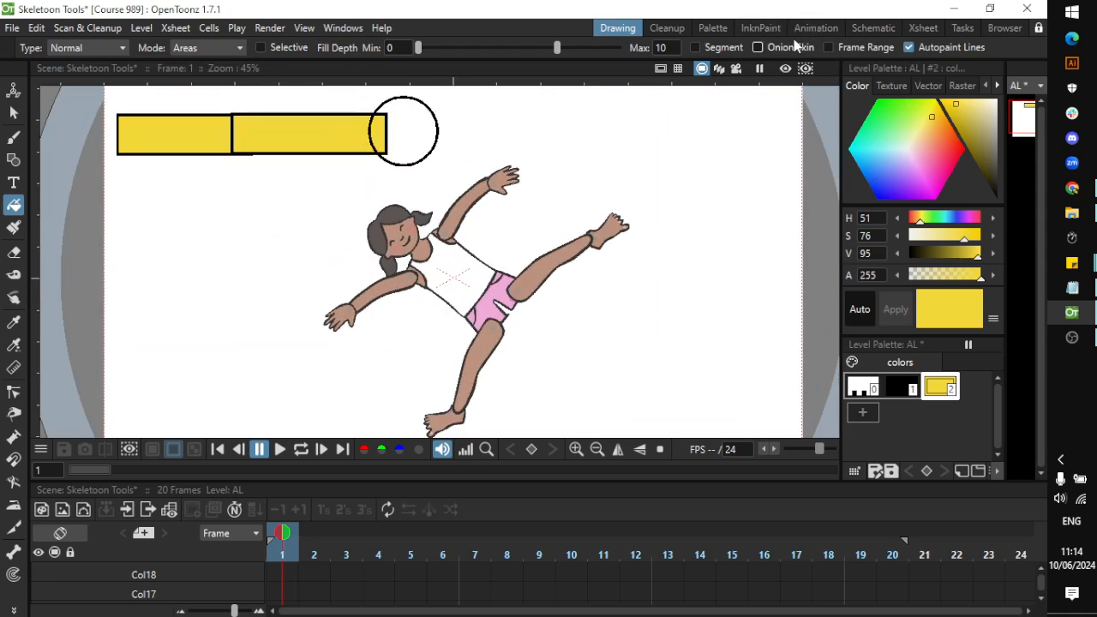
Select the circle's column, Col13, and add a new style to its AM palette, undoing the black test fills
click(815, 27)
click(823, 111)
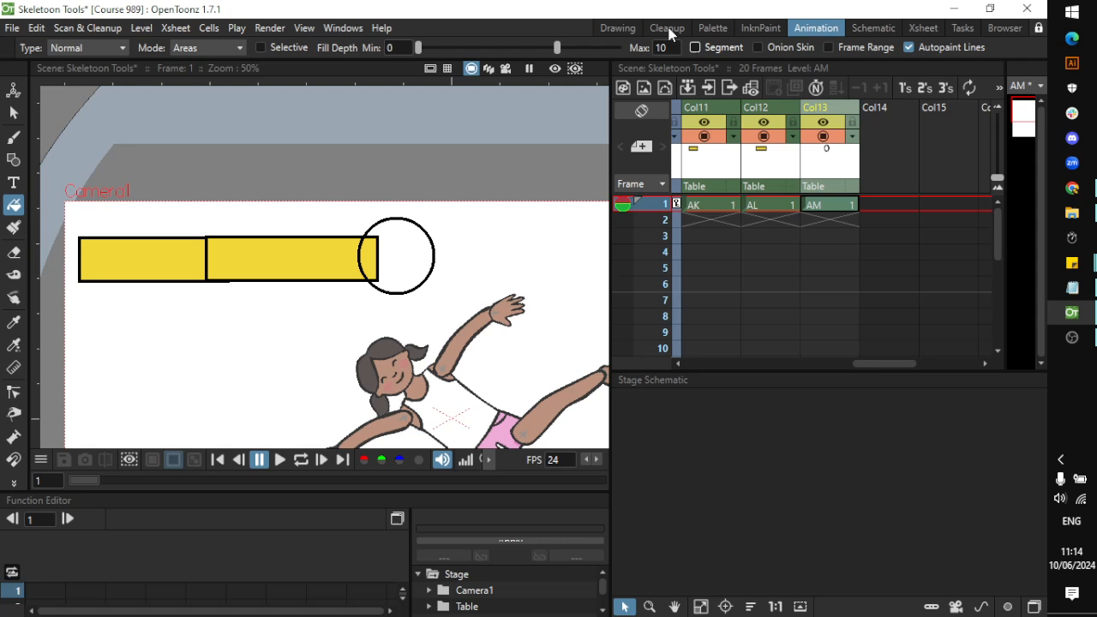
click(600, 26)
click(420, 112)
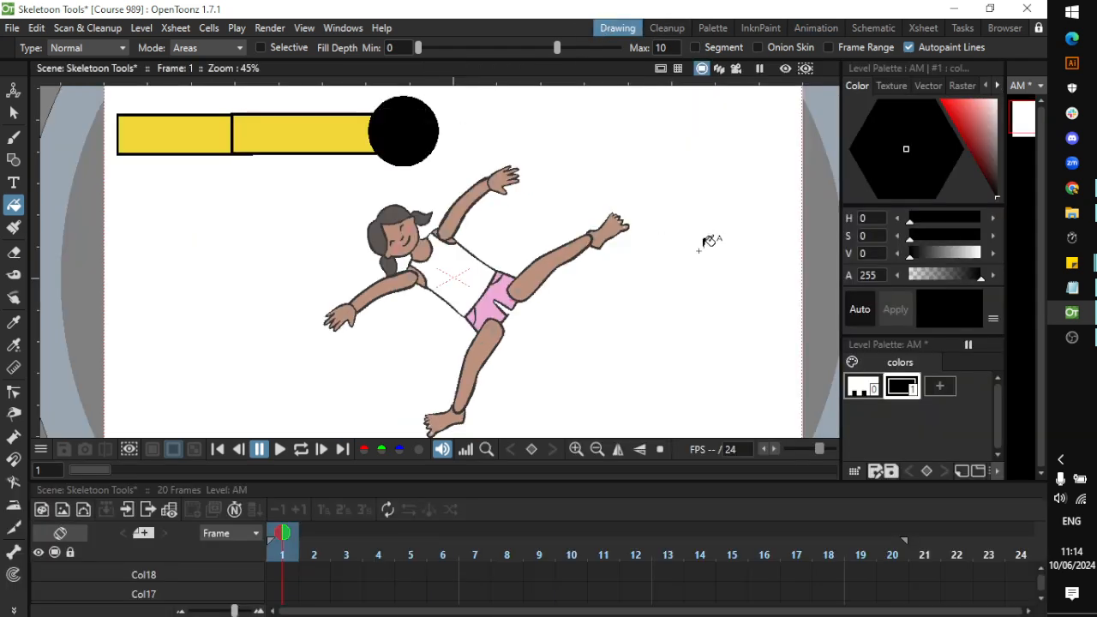
key(ctrl+z)
click(942, 389)
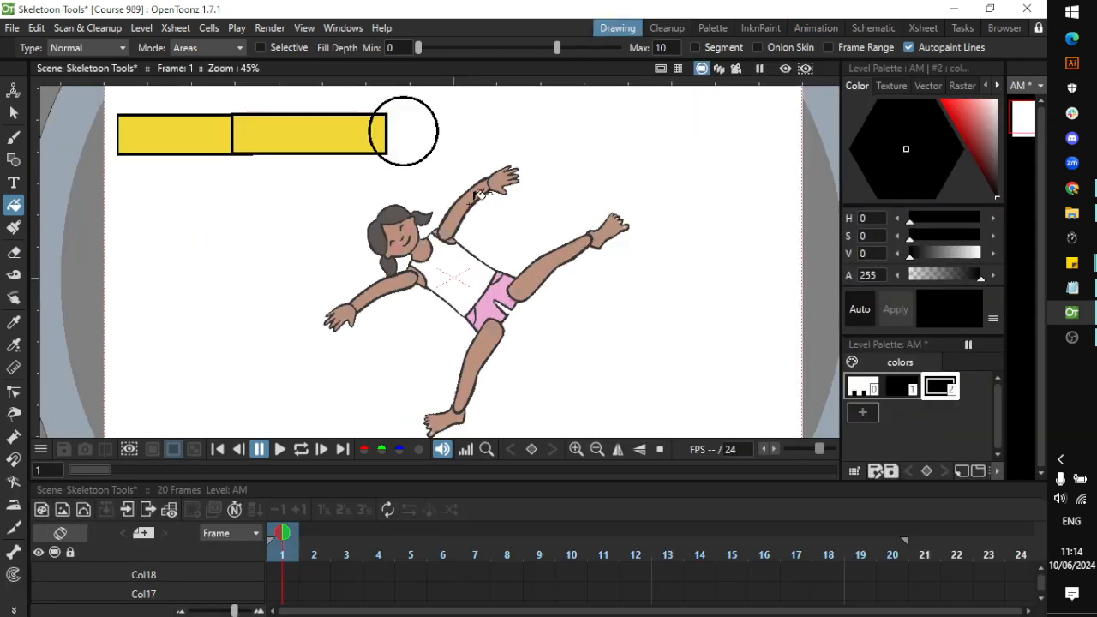
click(417, 135)
key(ctrl+z)
Paste the copied yellow color and name onto the new AM style, and fill the circle with it
right_click(943, 388)
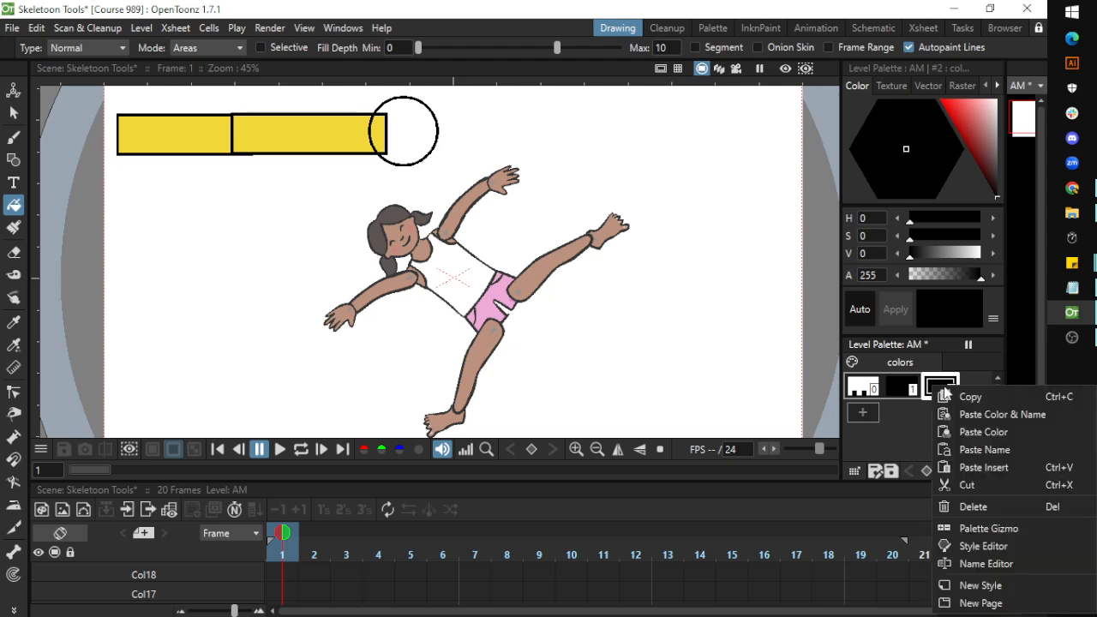
click(968, 413)
click(415, 139)
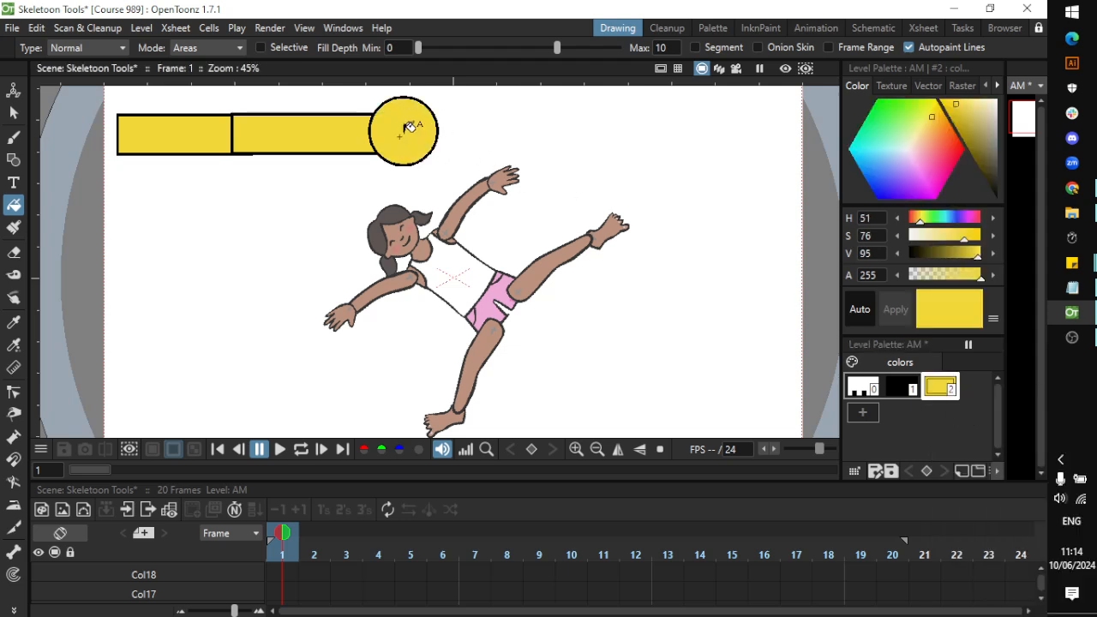
scroll(399, 140, down, 5)
scroll(353, 147, up, 5)
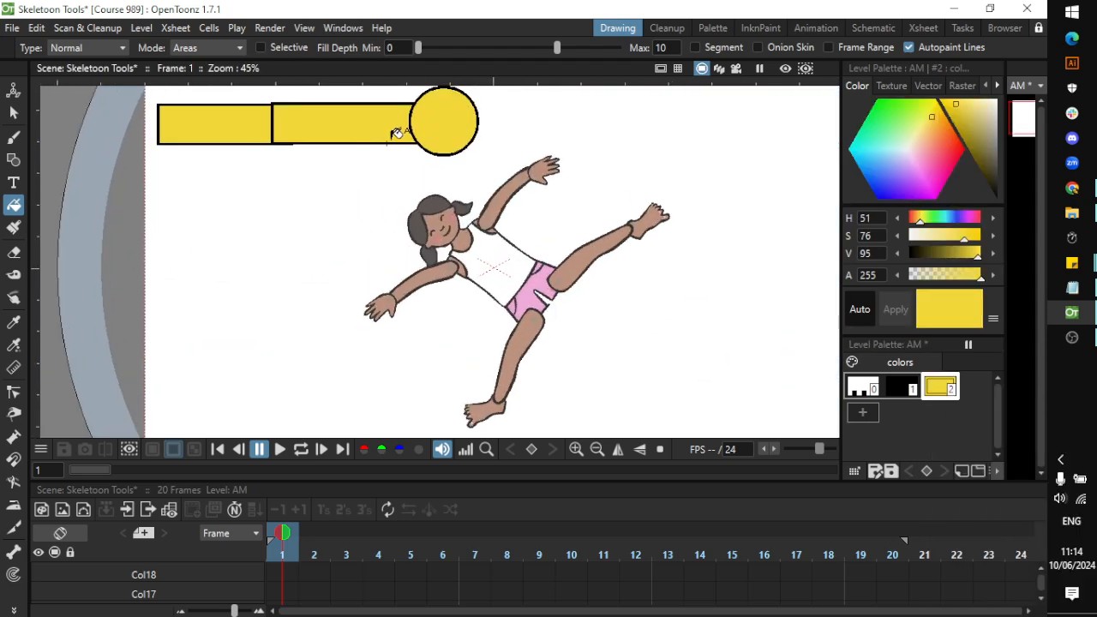
Return to the Animation workspace, switch to the Selection tool, and maximize the Stage Schematic
click(813, 31)
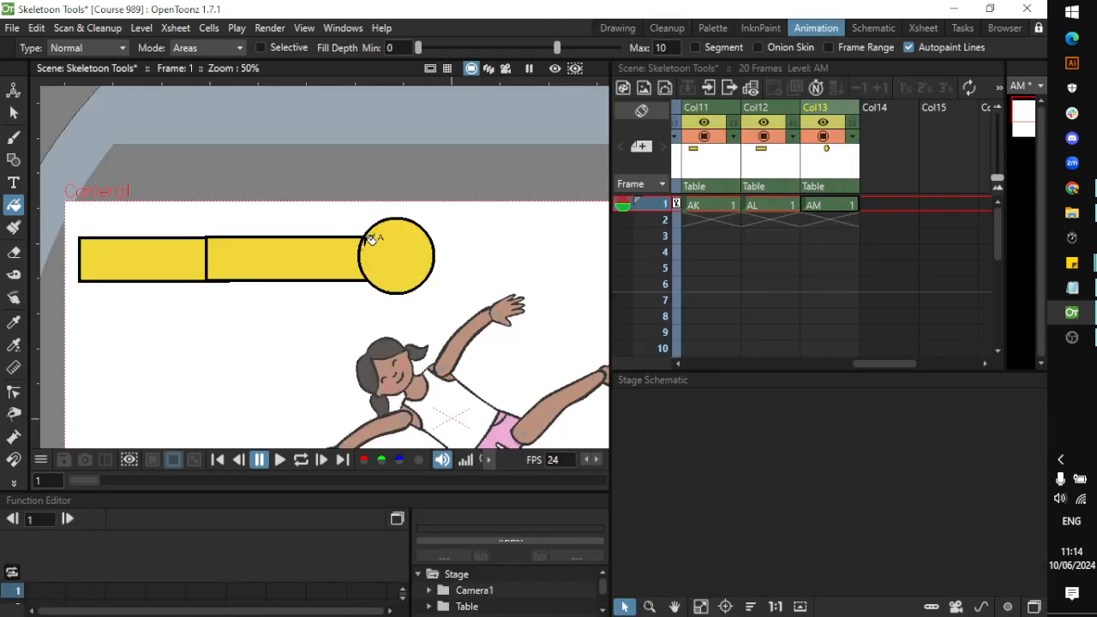
key(F6)
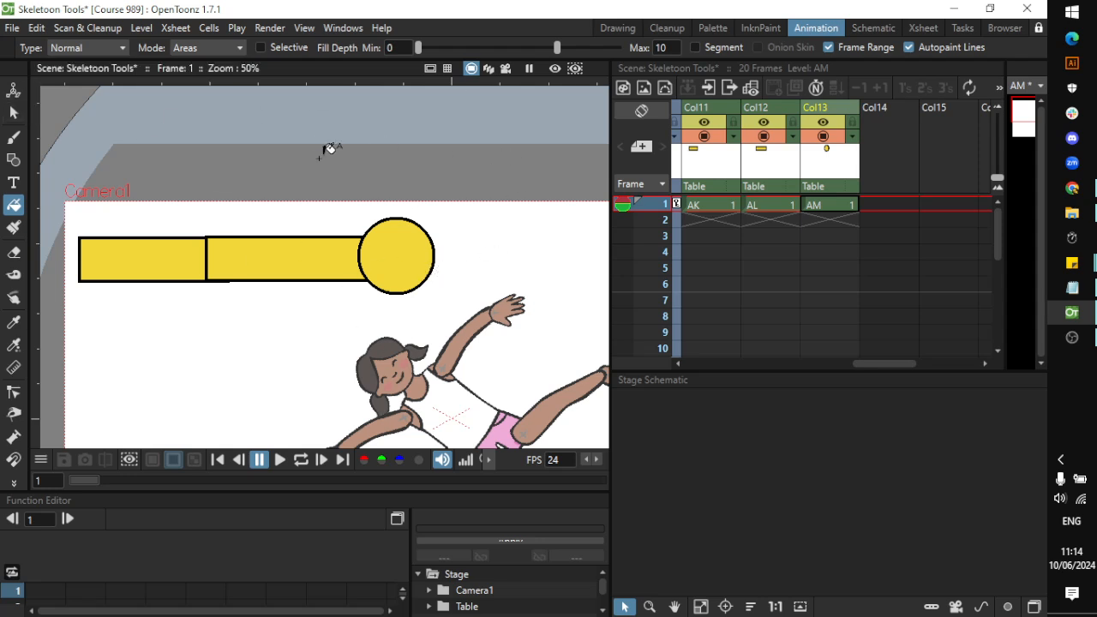
scroll(434, 198, down, 1)
scroll(504, 214, up, 1)
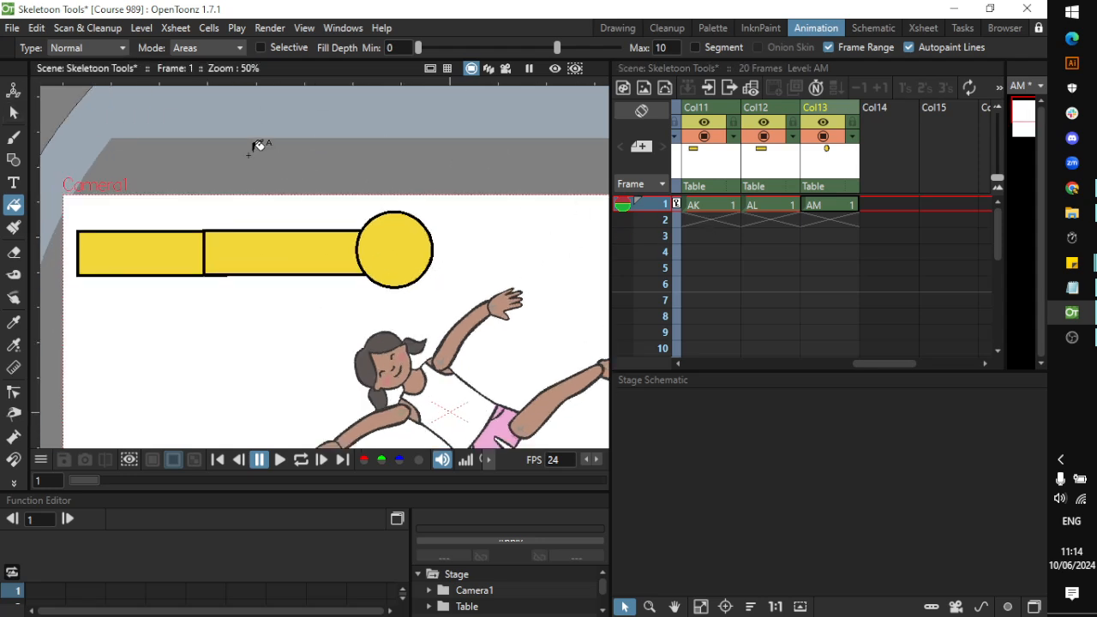
click(13, 113)
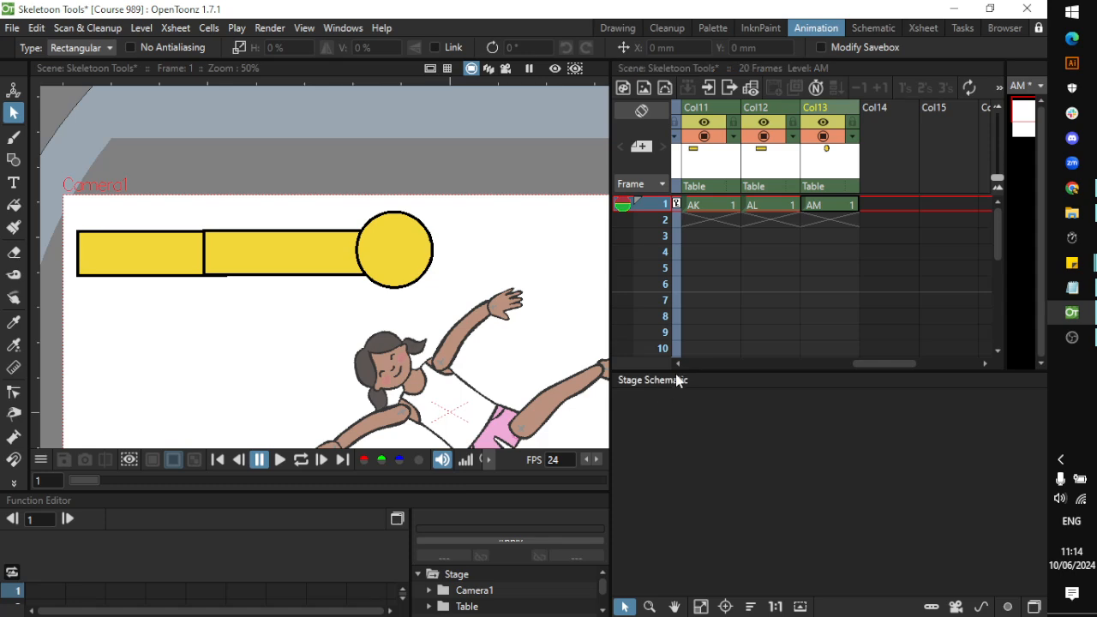
double_click(677, 380)
scroll(487, 394, down, 4)
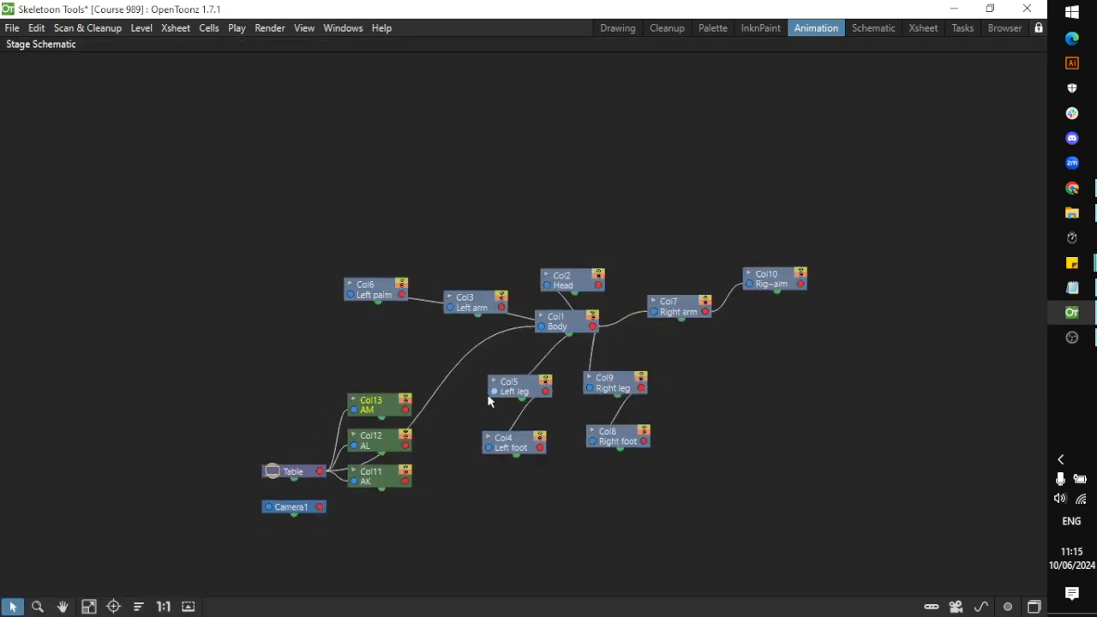
Arrange the arm's nodes in a row above the Table node, in the order Col13, Col12, Col11
scroll(446, 414, up, 5)
scroll(378, 400, up, 1)
scroll(380, 399, down, 3)
scroll(380, 401, up, 3)
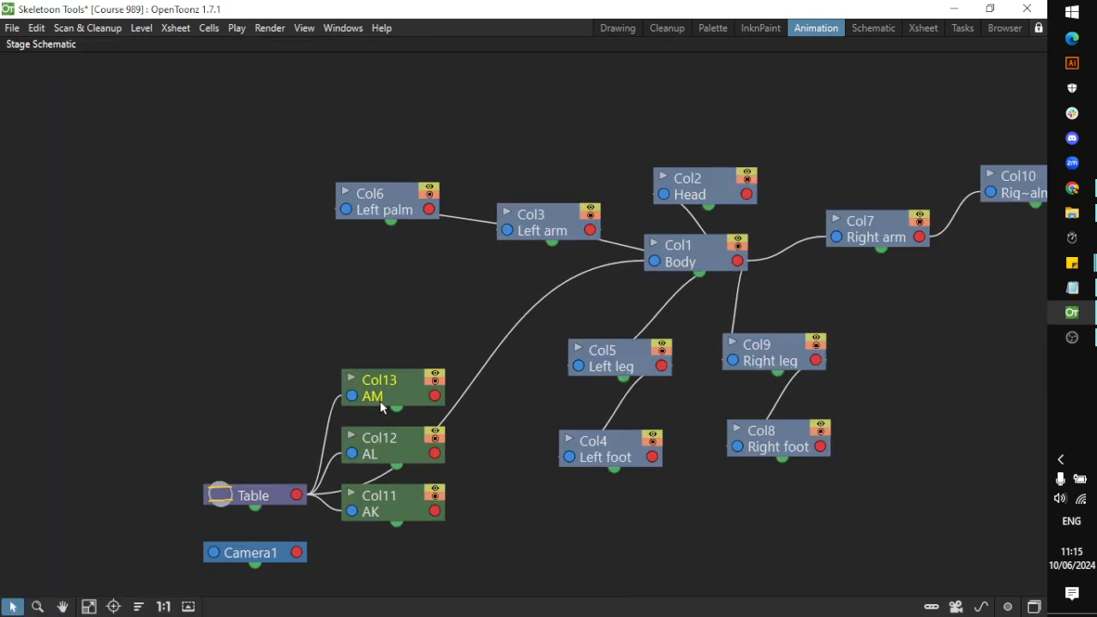
scroll(382, 400, down, 4)
scroll(382, 400, up, 4)
drag(381, 401, 164, 323)
drag(376, 444, 288, 321)
drag(396, 497, 428, 315)
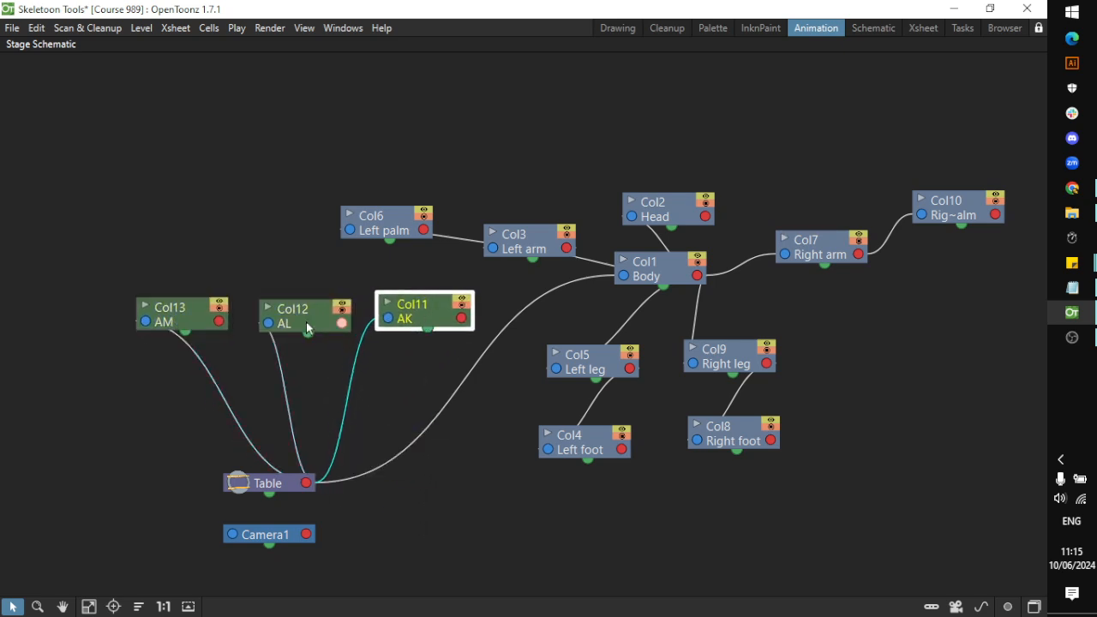
Link Col12 as a child of Col13, and Col11 as a child of Col12
drag(268, 332, 221, 323)
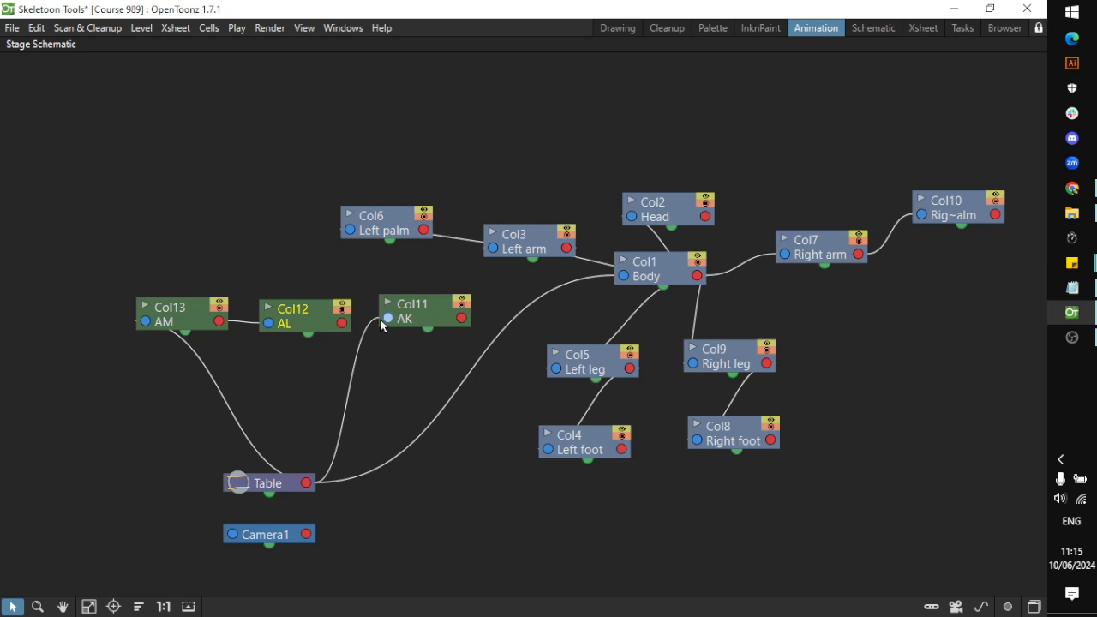
drag(384, 319, 344, 323)
click(203, 188)
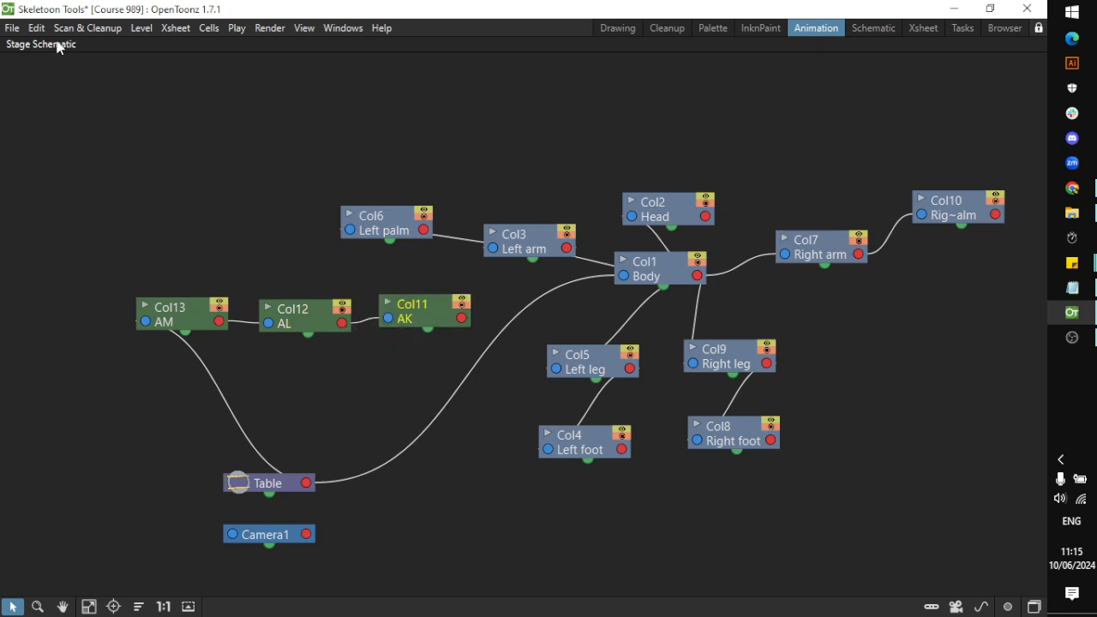
Restore the full Animation workspace layout and reconnect the Col11 node to the Table node in the Stage Schematic
key(grave)
scroll(857, 542, up, 6)
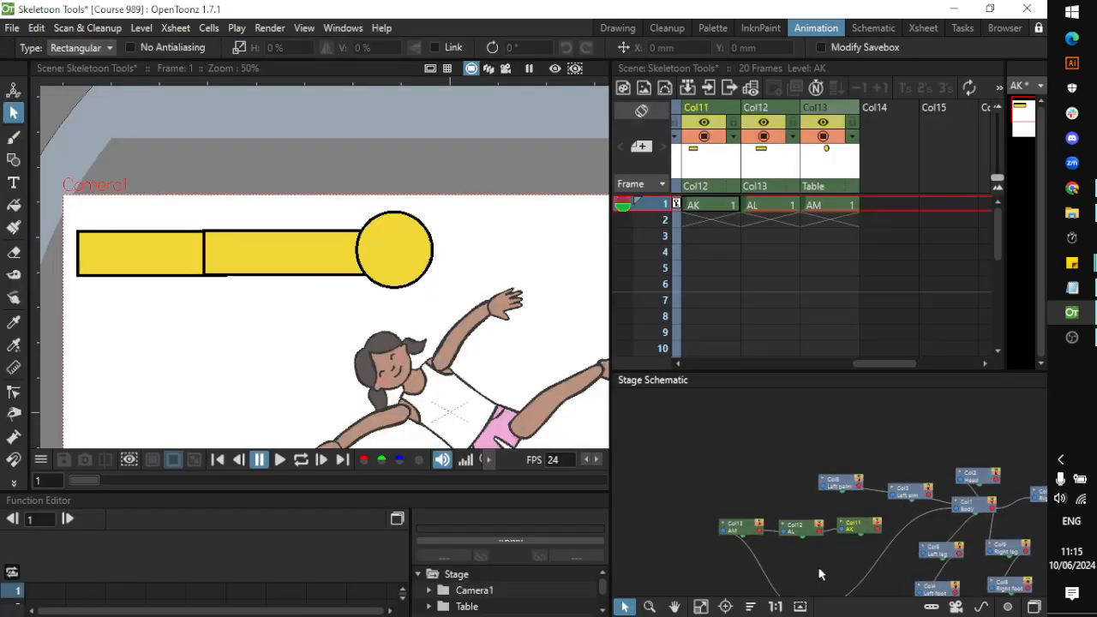
click(695, 512)
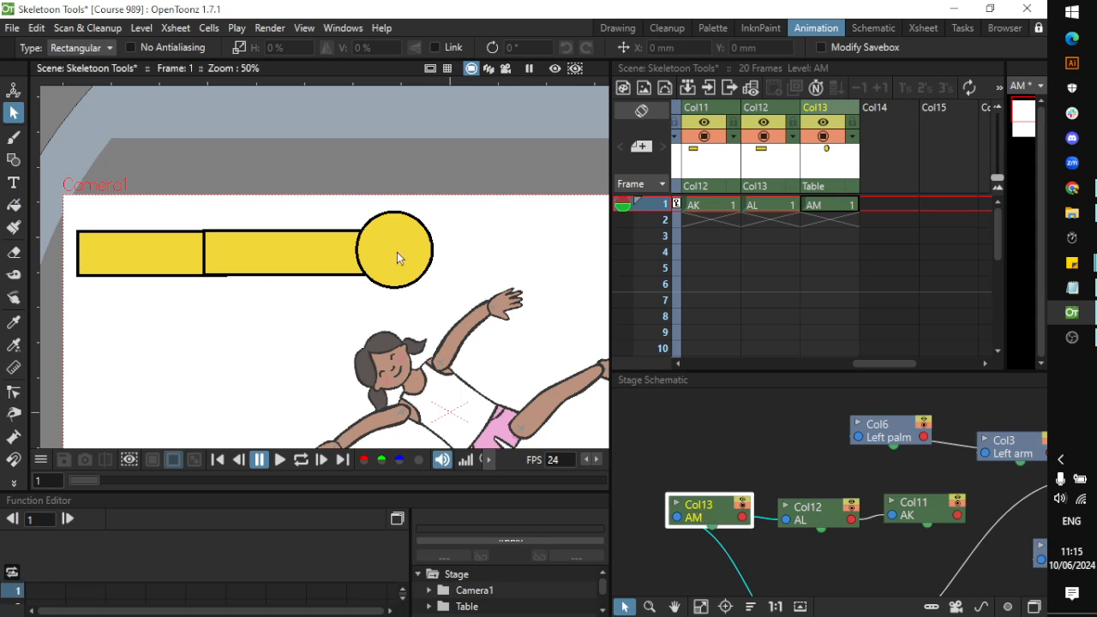
scroll(827, 523, down, 2)
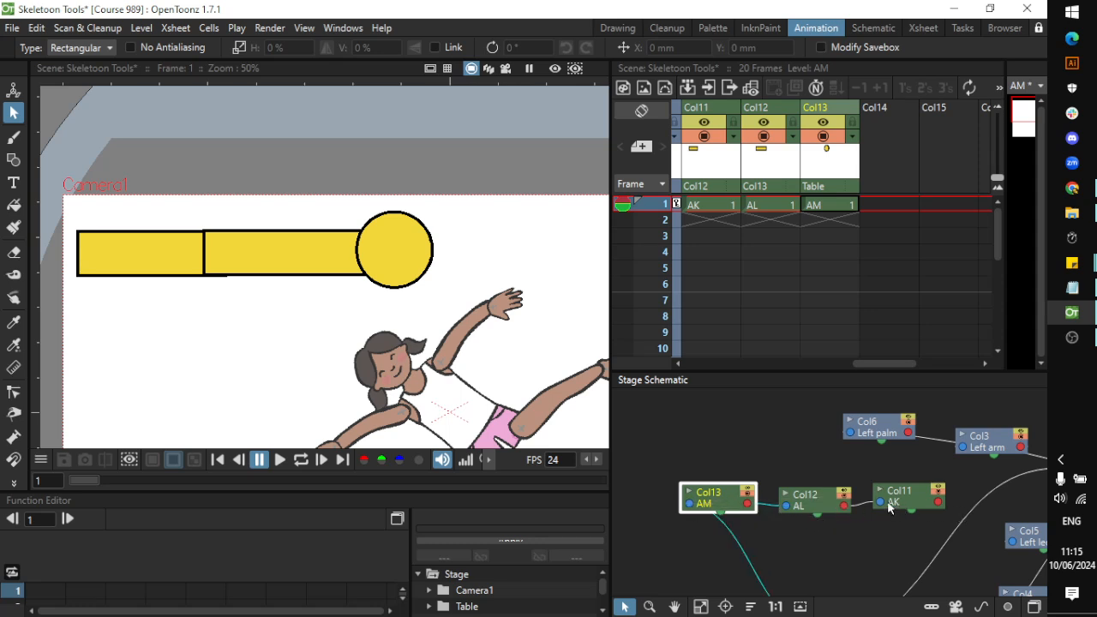
drag(885, 510, 816, 529)
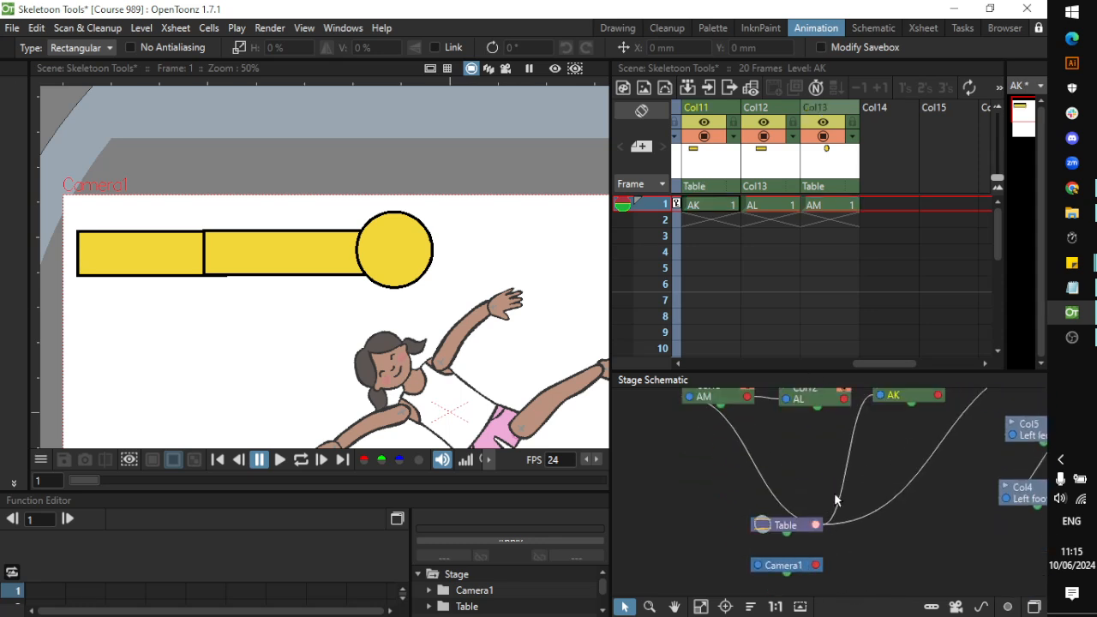
Link the Col12 node to Col11 as its parent, and the Col13 node to Col12 as its parent
click(793, 405)
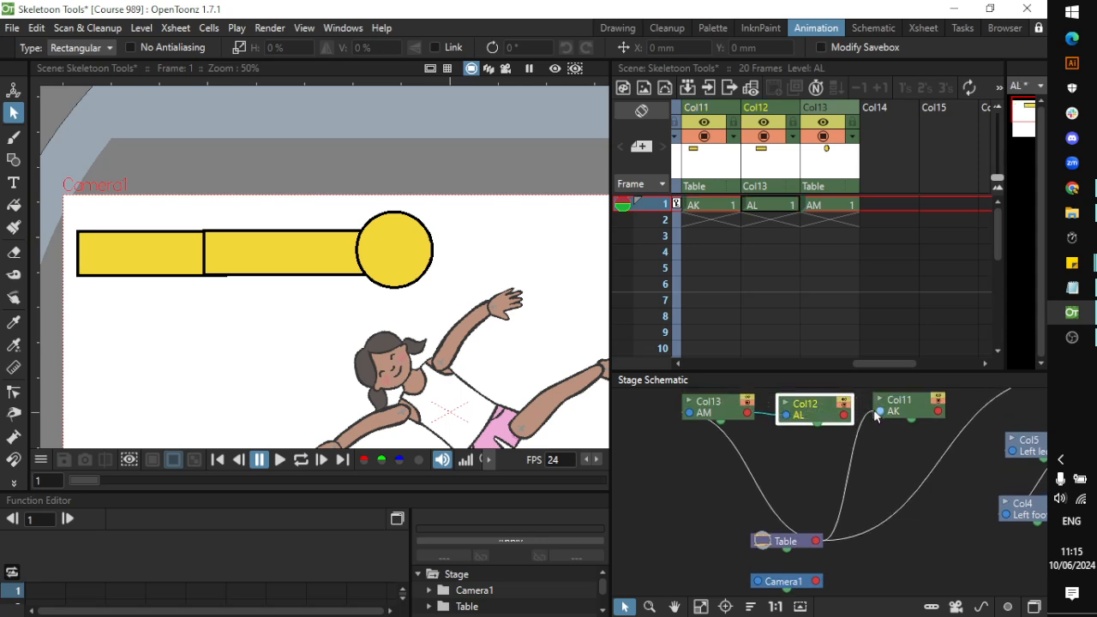
drag(691, 417, 832, 421)
click(844, 420)
drag(930, 412, 931, 412)
click(683, 413)
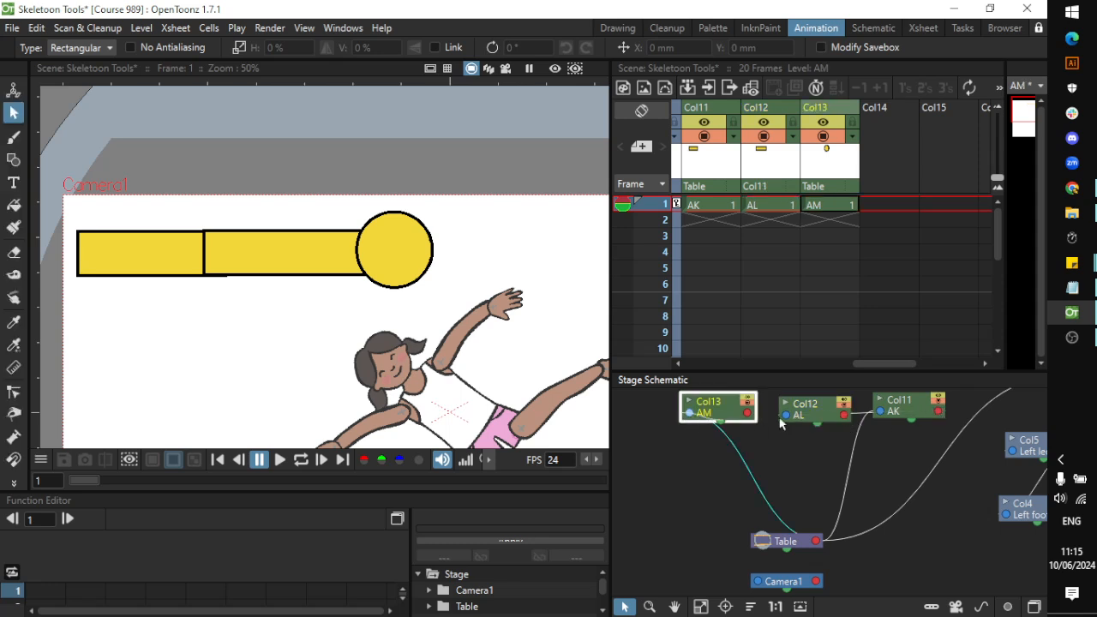
drag(748, 413, 785, 414)
Move the Col13, Col12 and Col11 nodes down in the schematic and expand each one's thumbnail preview
scroll(784, 455, down, 3)
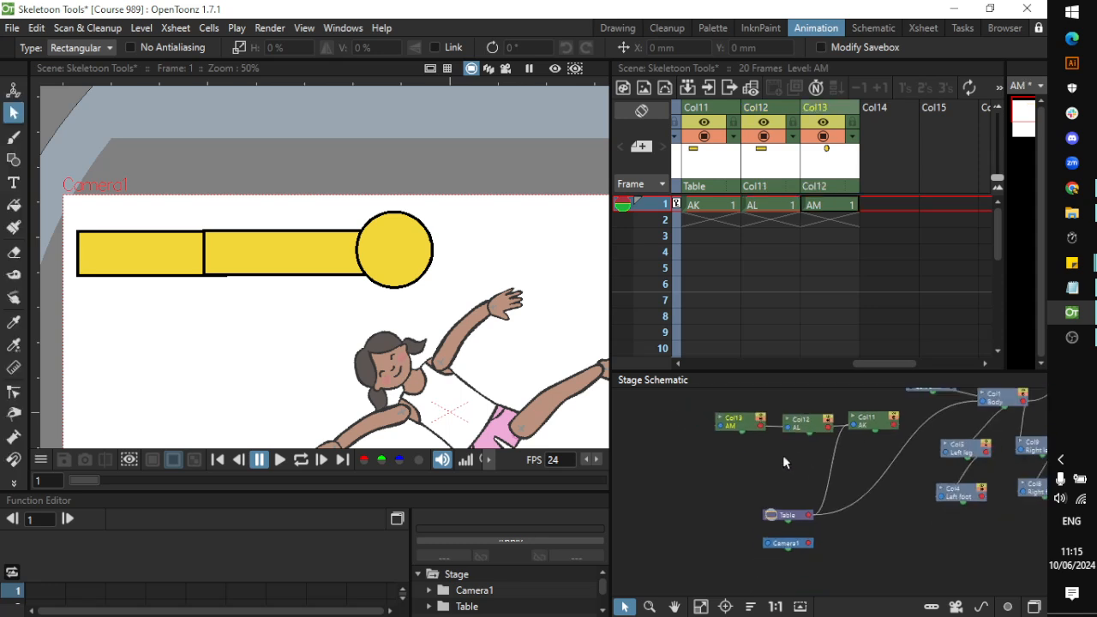
scroll(779, 454, up, 3)
drag(722, 412, 707, 474)
click(683, 406)
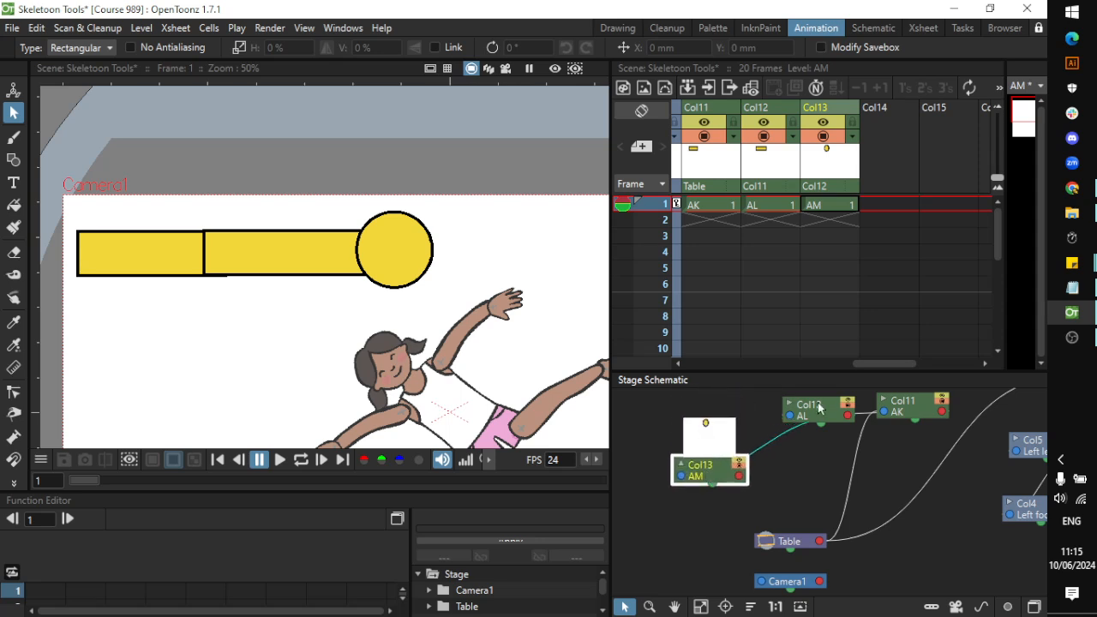
drag(819, 409, 803, 458)
click(776, 453)
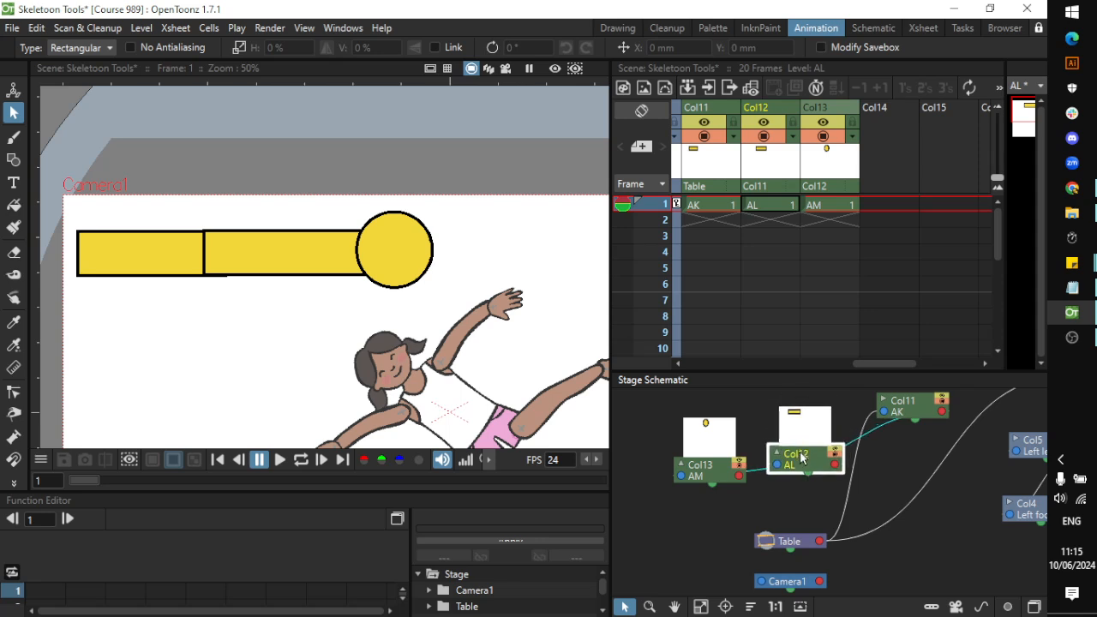
drag(901, 397, 890, 454)
click(880, 439)
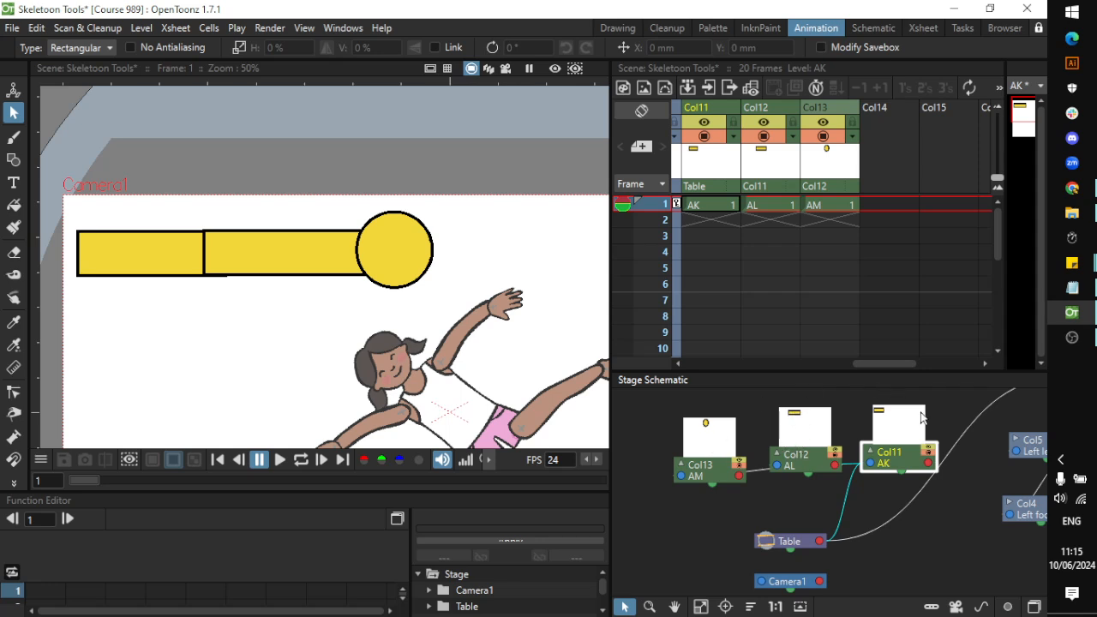
Select the Col11, Col12 and Col13 nodes in turn to check each one's parent link in the schematic and Xsheet
click(804, 455)
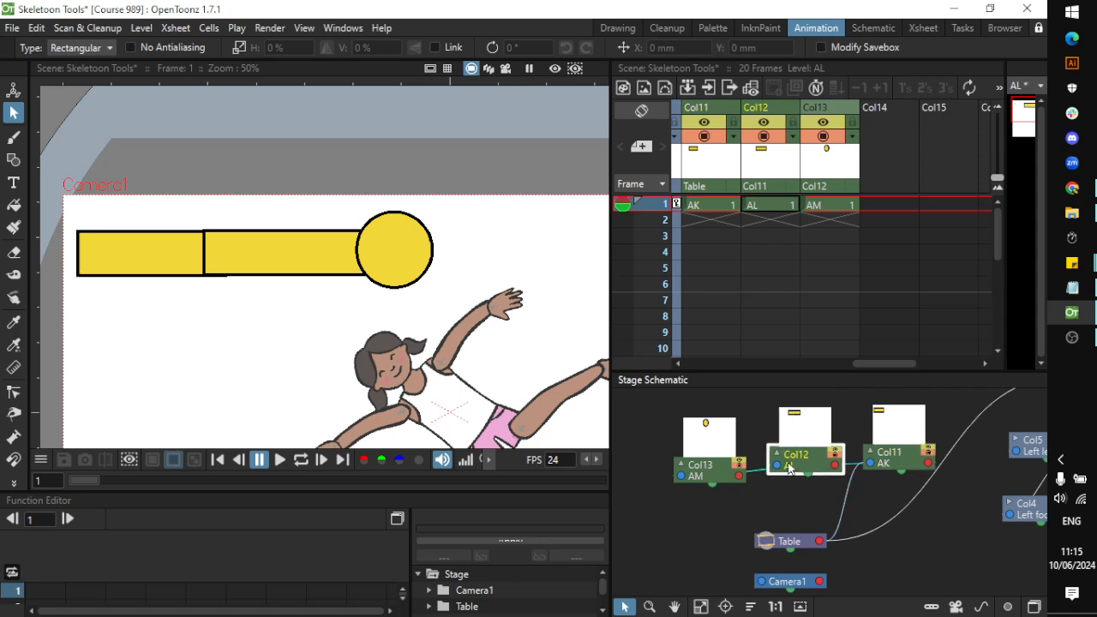
click(898, 466)
click(714, 474)
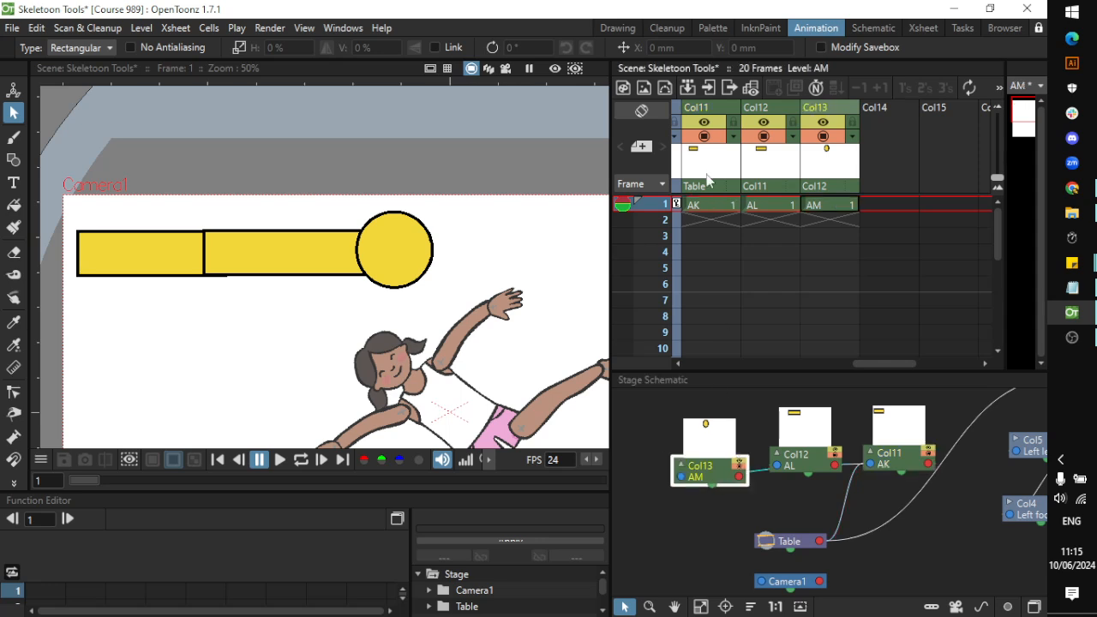
click(806, 458)
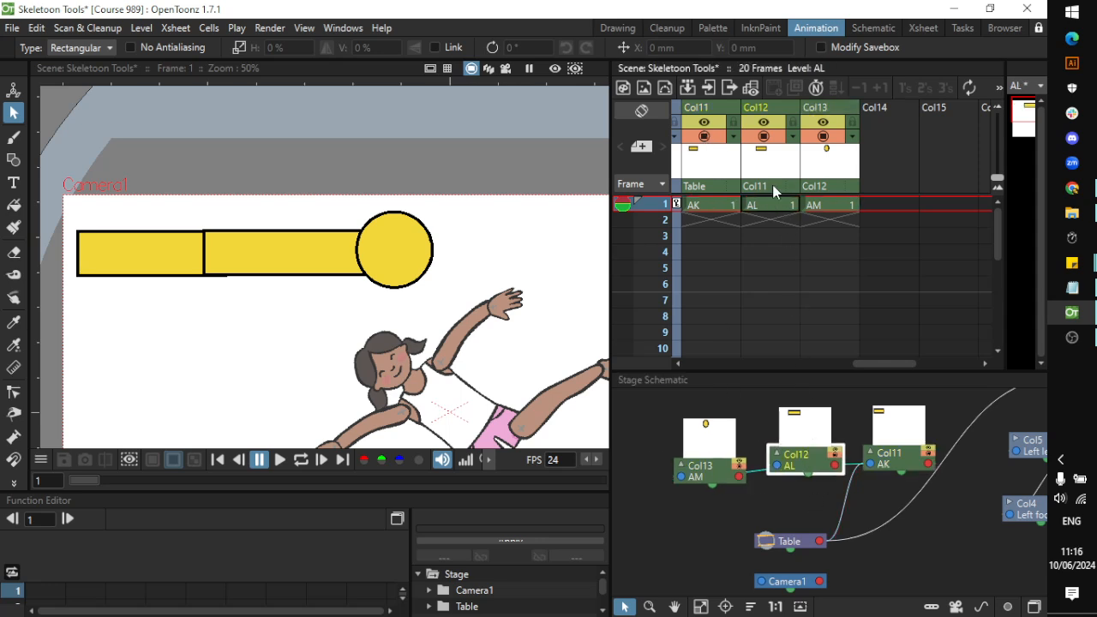
click(886, 455)
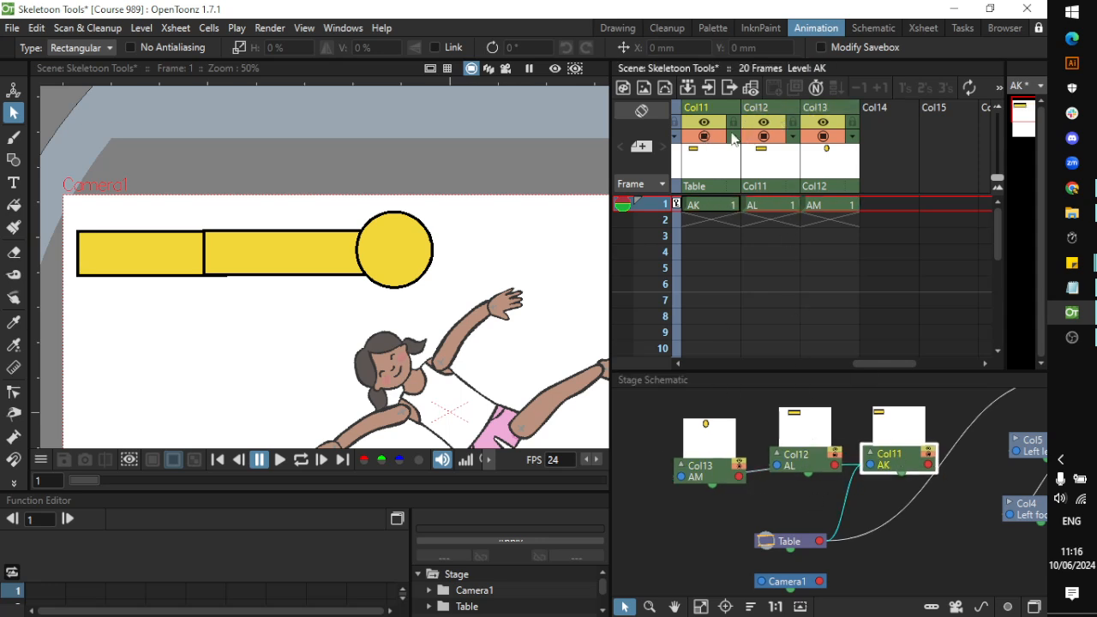
click(797, 462)
click(703, 465)
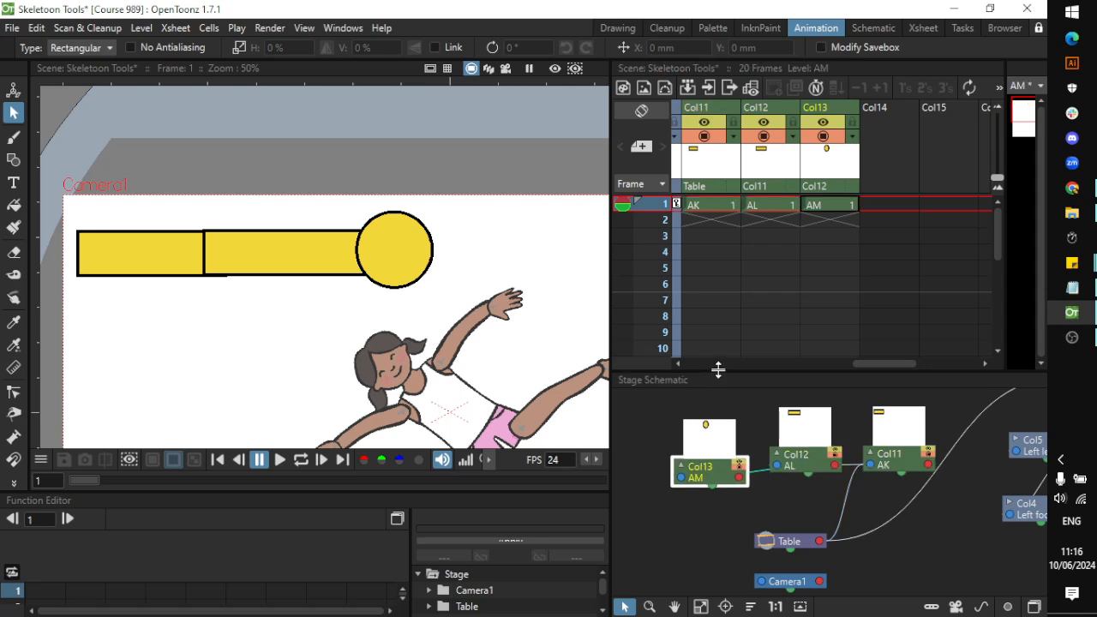
Move the Col13, Col12 and Col11 nodes slightly up in the Stage Schematic
drag(694, 465, 680, 439)
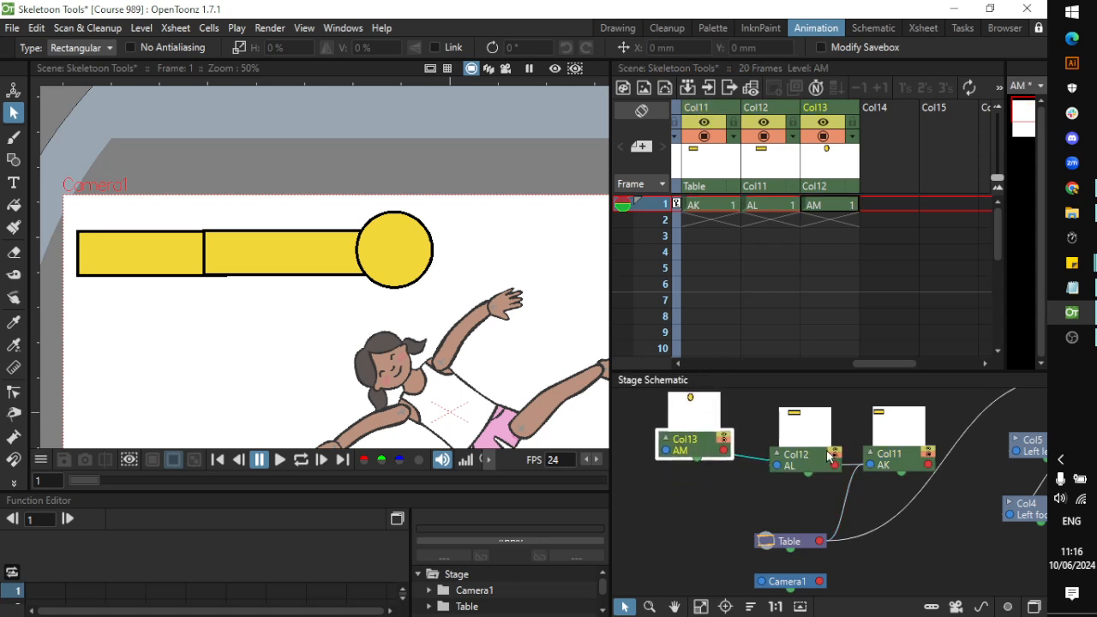
click(829, 451)
drag(809, 457, 787, 433)
drag(899, 456, 868, 429)
click(775, 435)
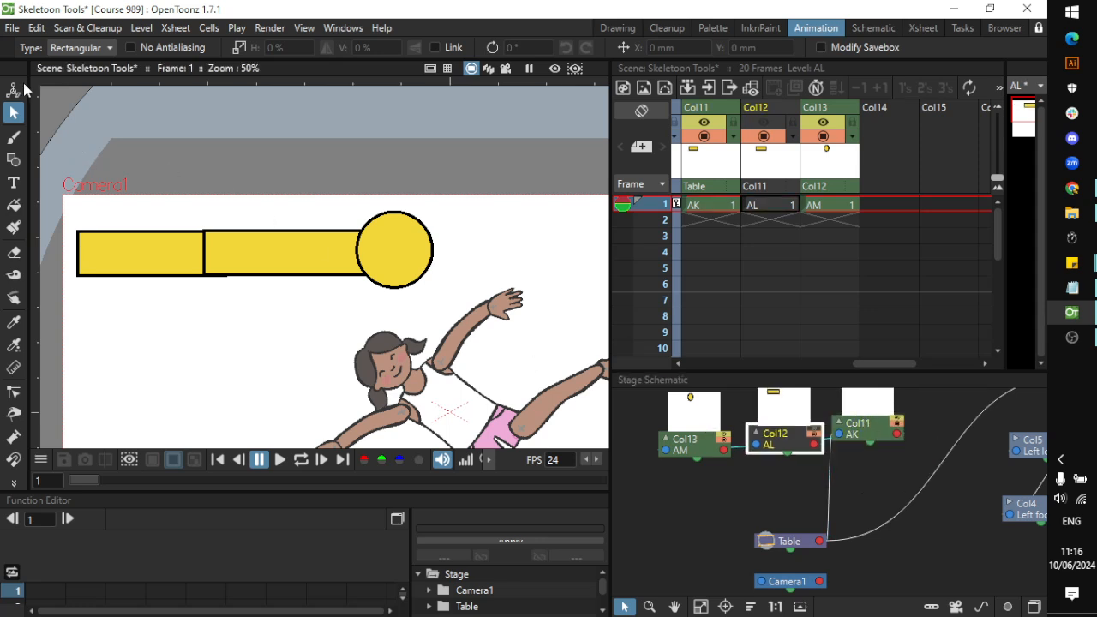
With the Animate tool in Center mode, place Col13's center where the circle meets the arm and Col12's center where the rectangles join
click(14, 89)
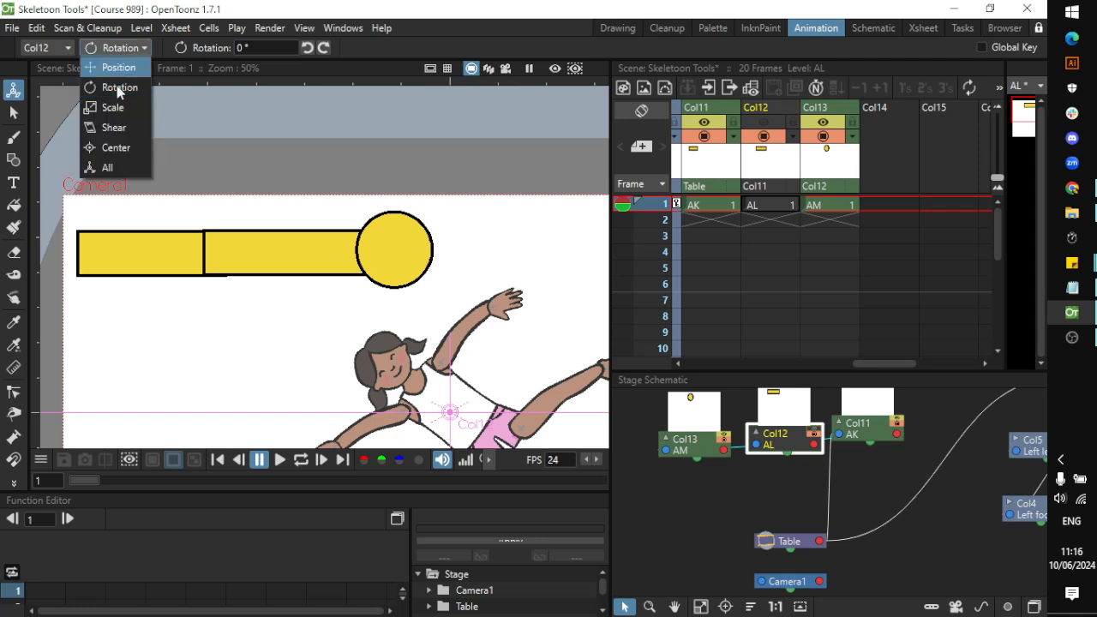
click(129, 151)
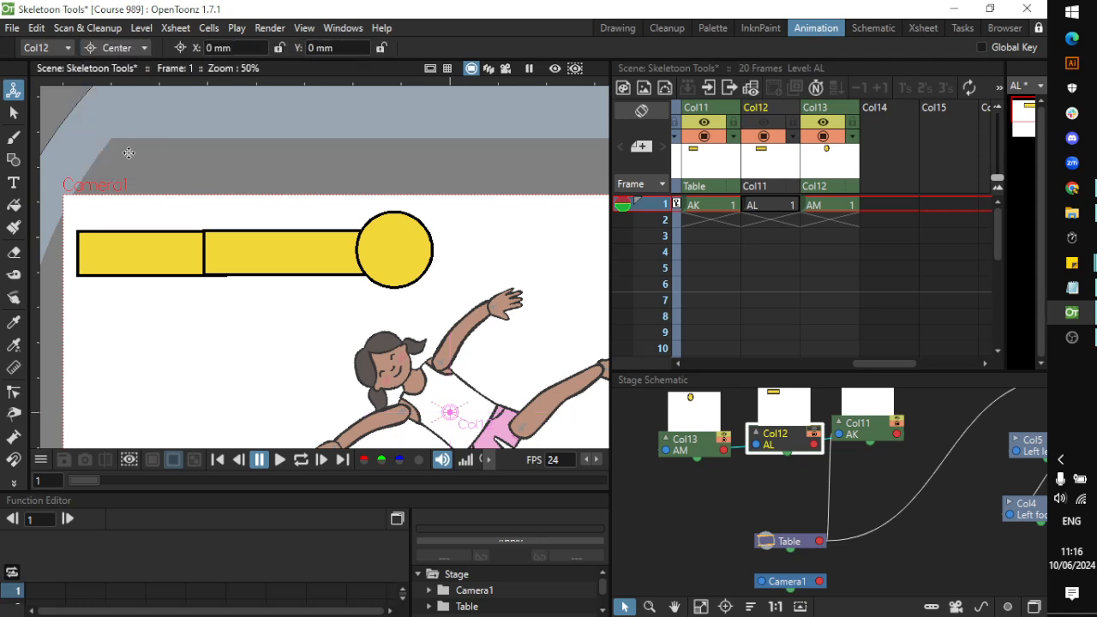
click(702, 429)
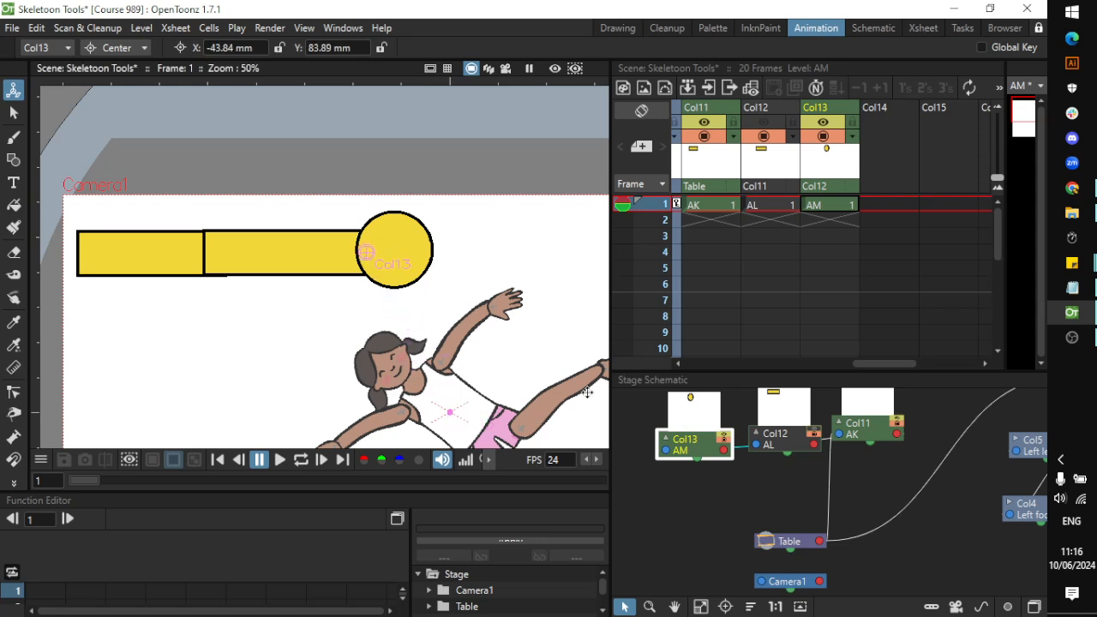
click(791, 410)
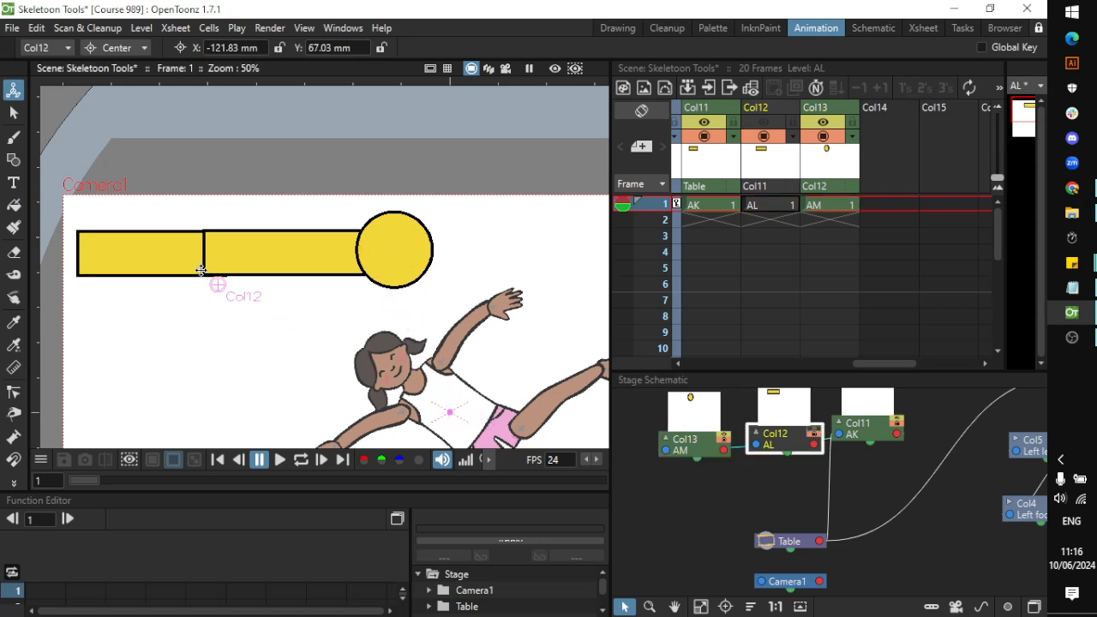
drag(200, 270, 199, 241)
Place Col11's center inside the outer end of the first rectangle, at about X -188.86 mm, Y 84.31 mm
click(855, 419)
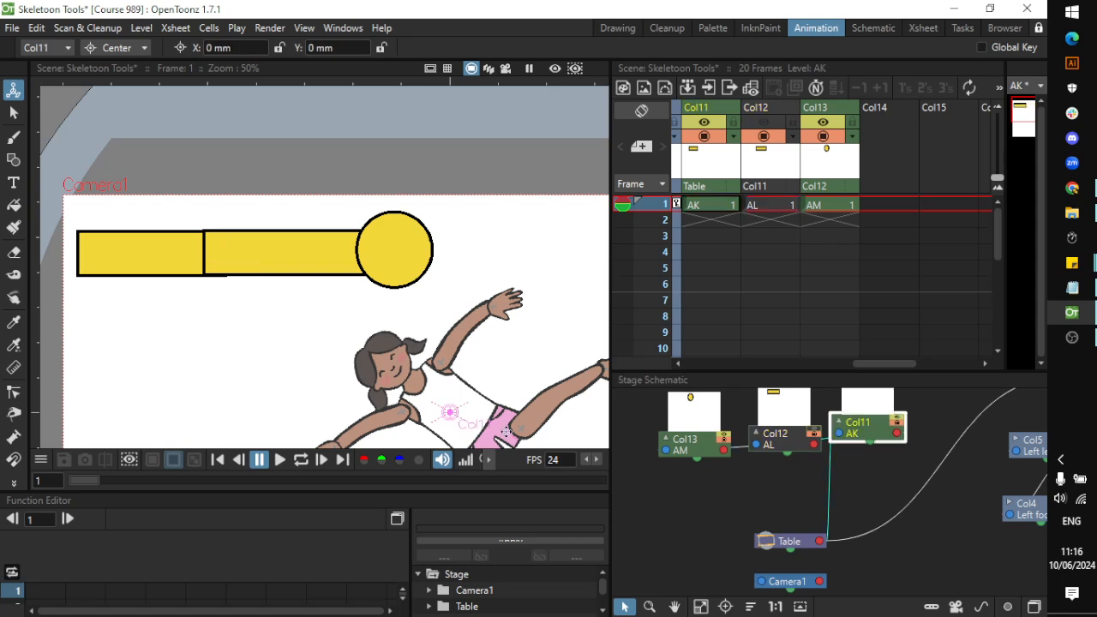
scroll(149, 318, down, 5)
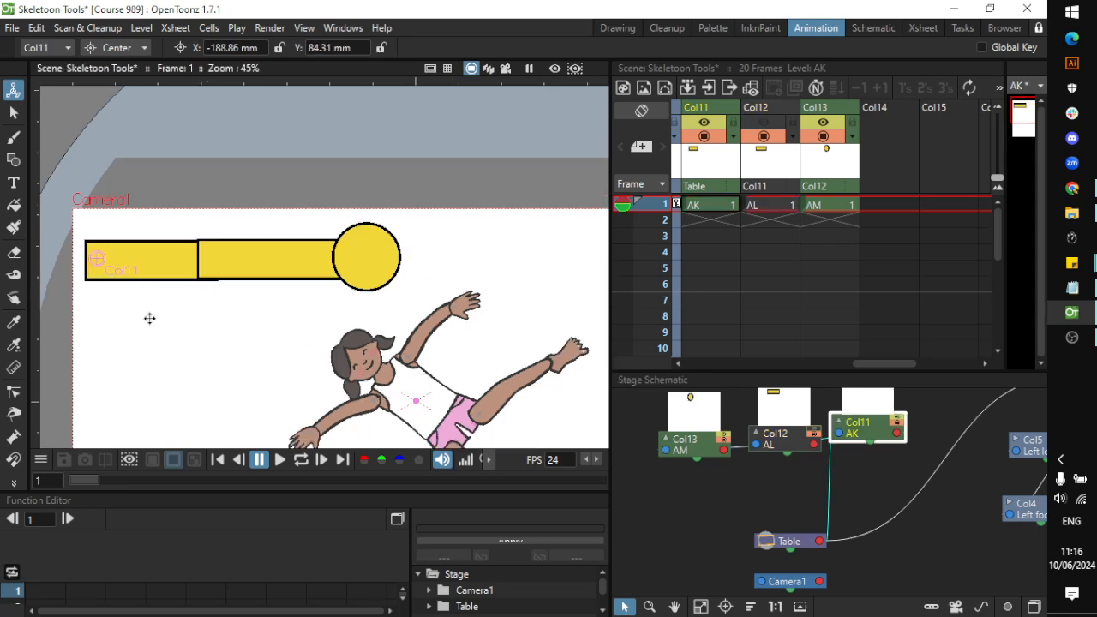
scroll(151, 317, up, 2)
scroll(134, 284, up, 3)
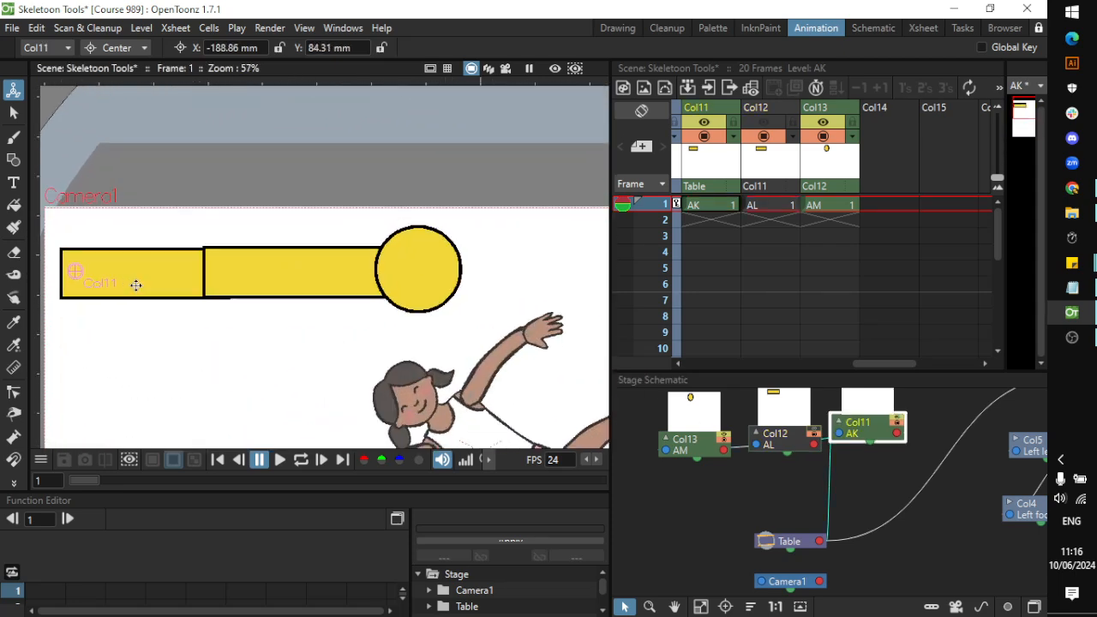
scroll(162, 284, down, 1)
scroll(162, 284, up, 1)
scroll(165, 291, down, 1)
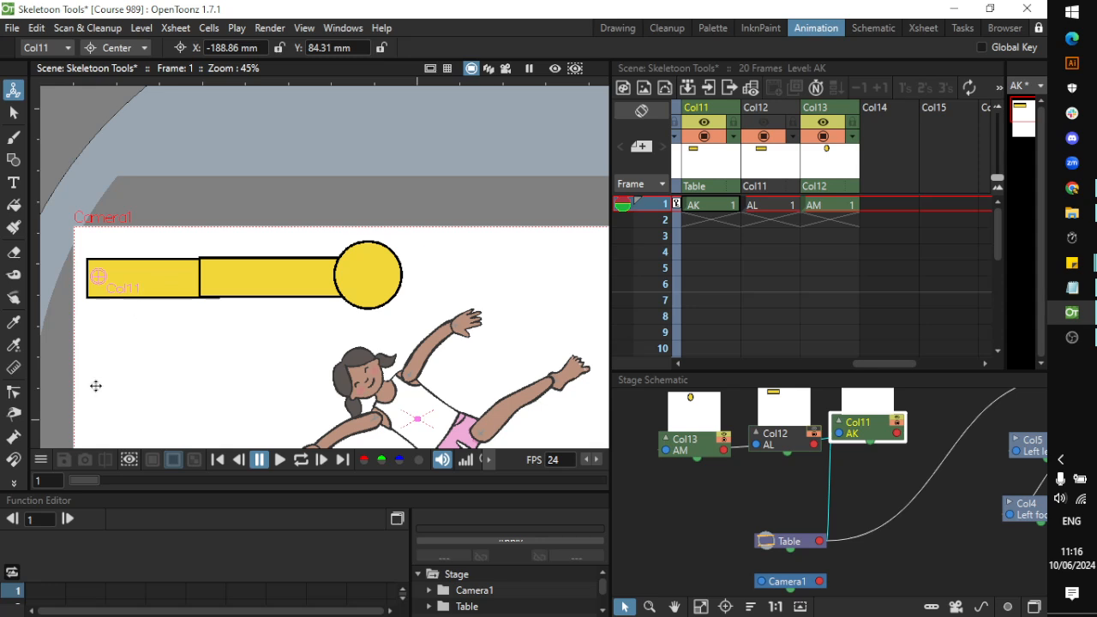
With the Skeleton Tool in Inverse Kinematics mode, pose the arm at frame 1 with the second rectangle and circle angled slightly downward
click(13, 486)
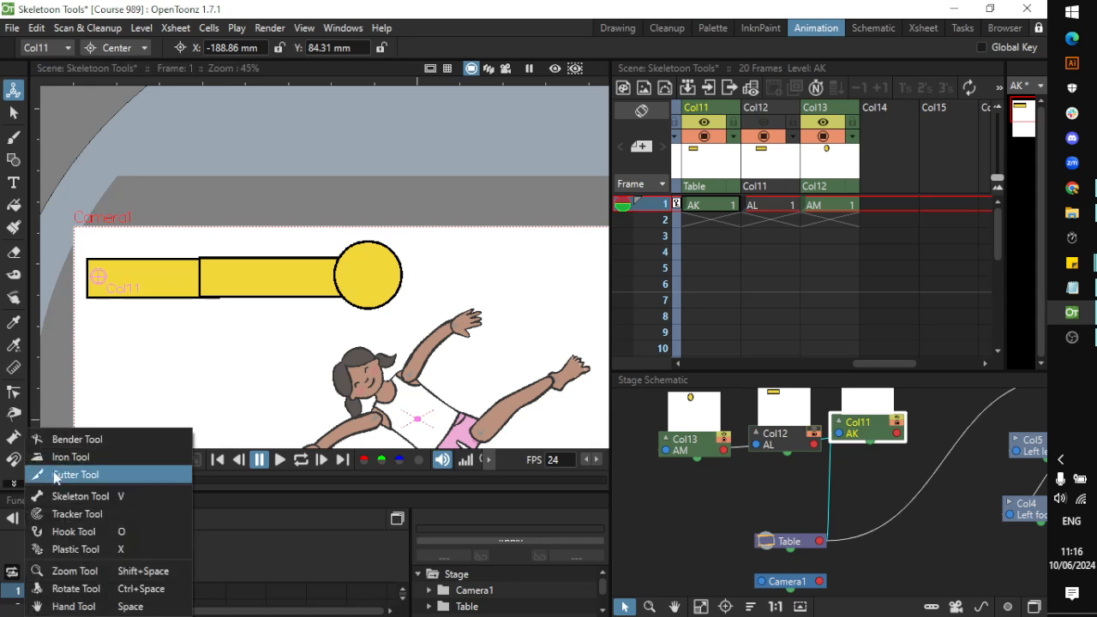
click(38, 492)
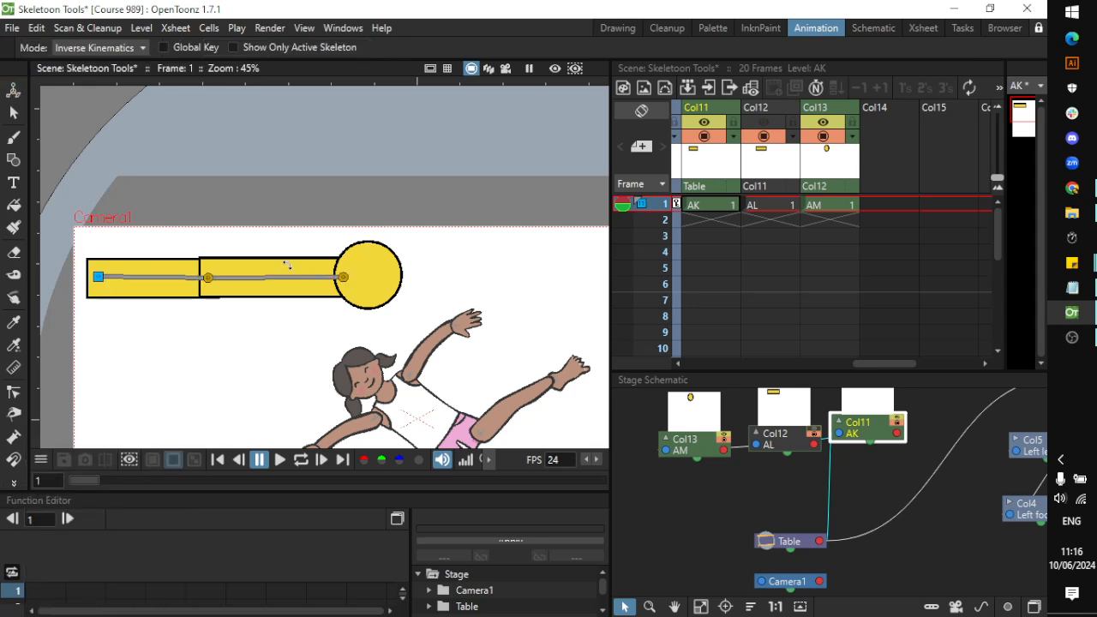
drag(333, 266, 366, 210)
drag(411, 239, 410, 291)
Extend the frame 1 cells of Col11, Col12 and Col13 together down to frame 20
click(701, 209)
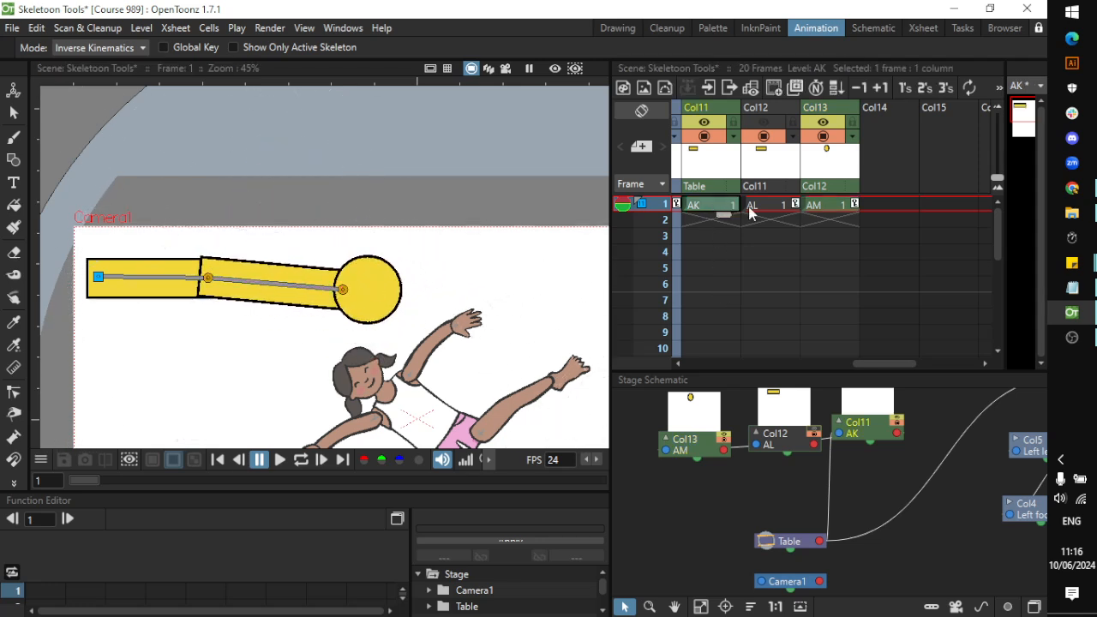
click(843, 206)
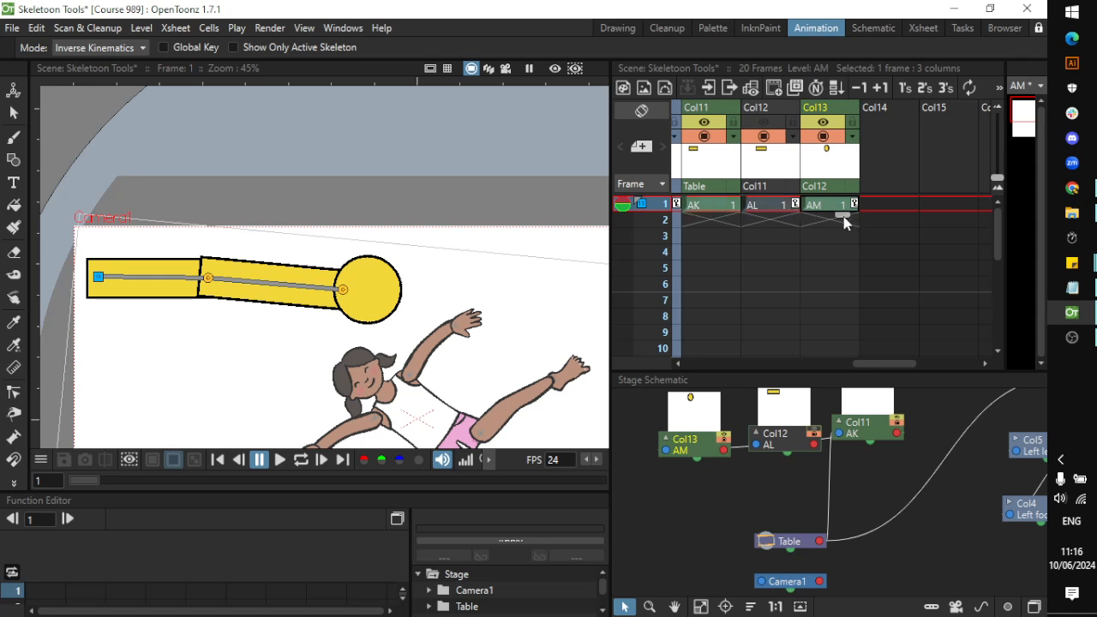
drag(845, 221, 821, 350)
scroll(826, 318, up, 3)
Turn the visibility of the Col12 column back on
click(779, 210)
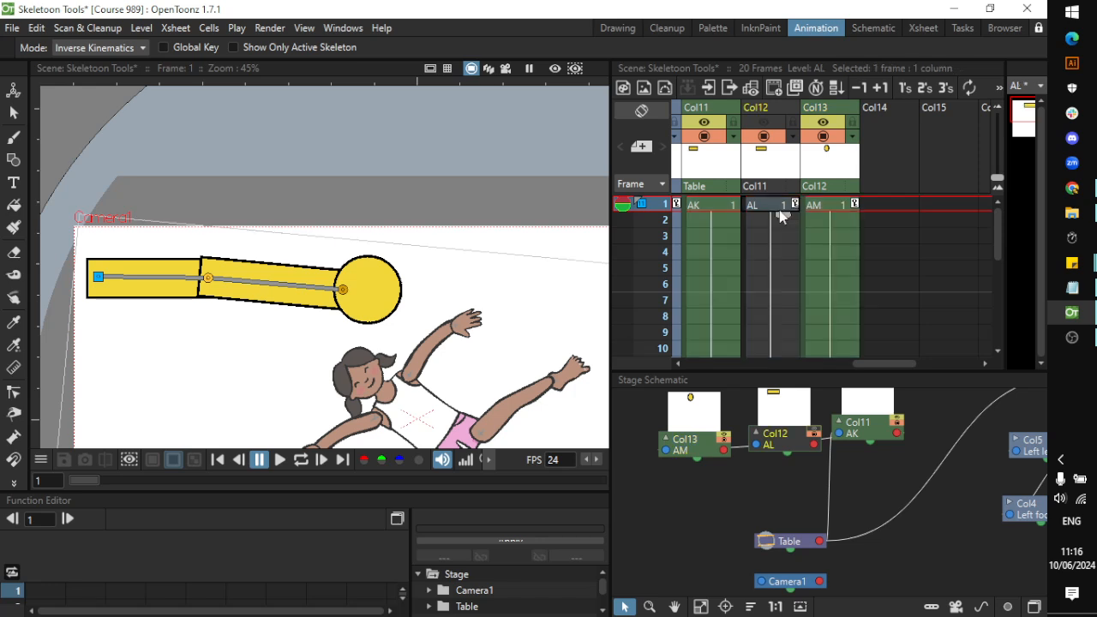
click(779, 251)
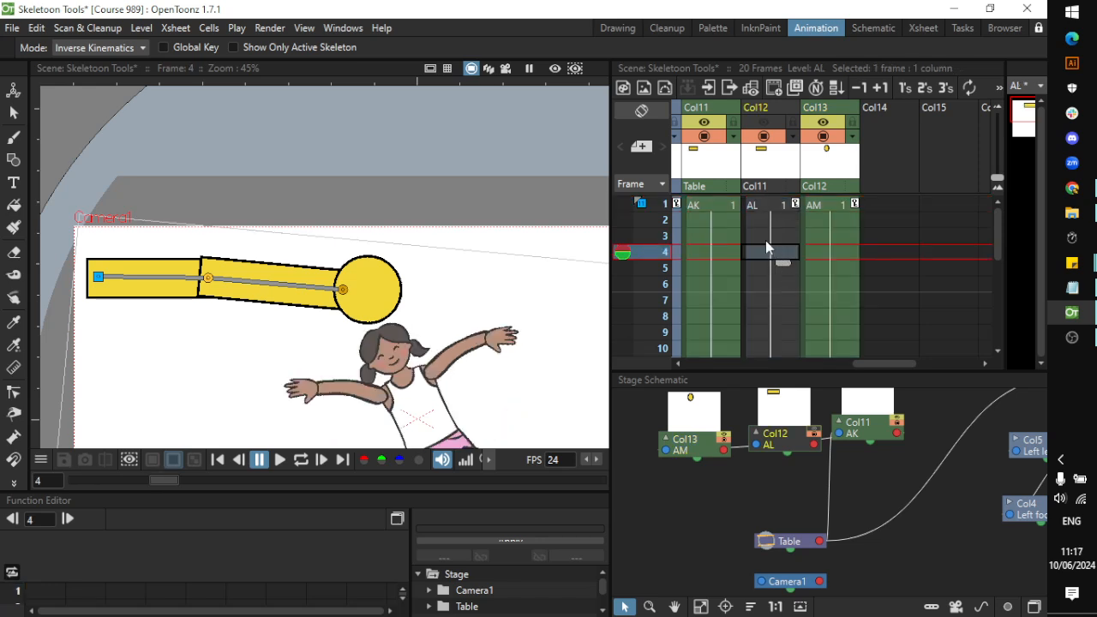
click(758, 108)
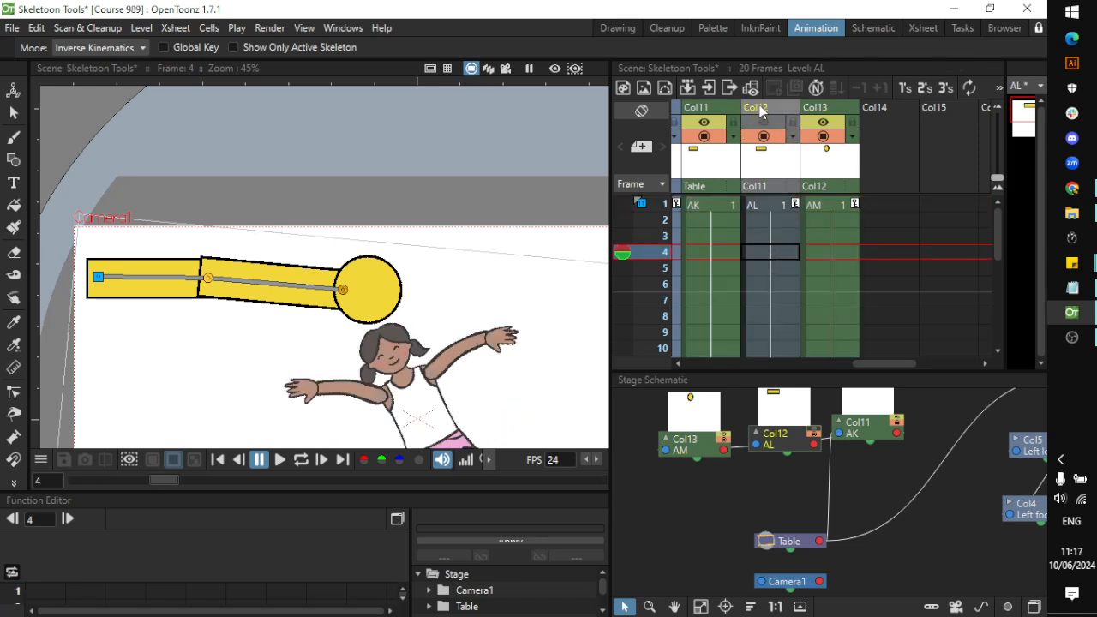
right_click(759, 105)
click(733, 7)
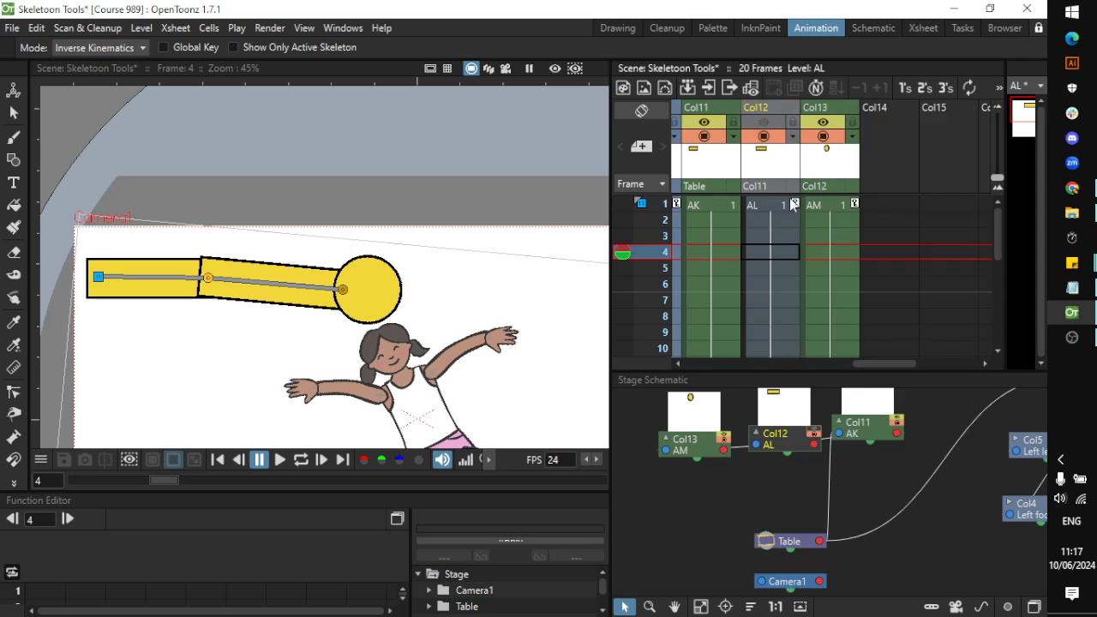
click(814, 430)
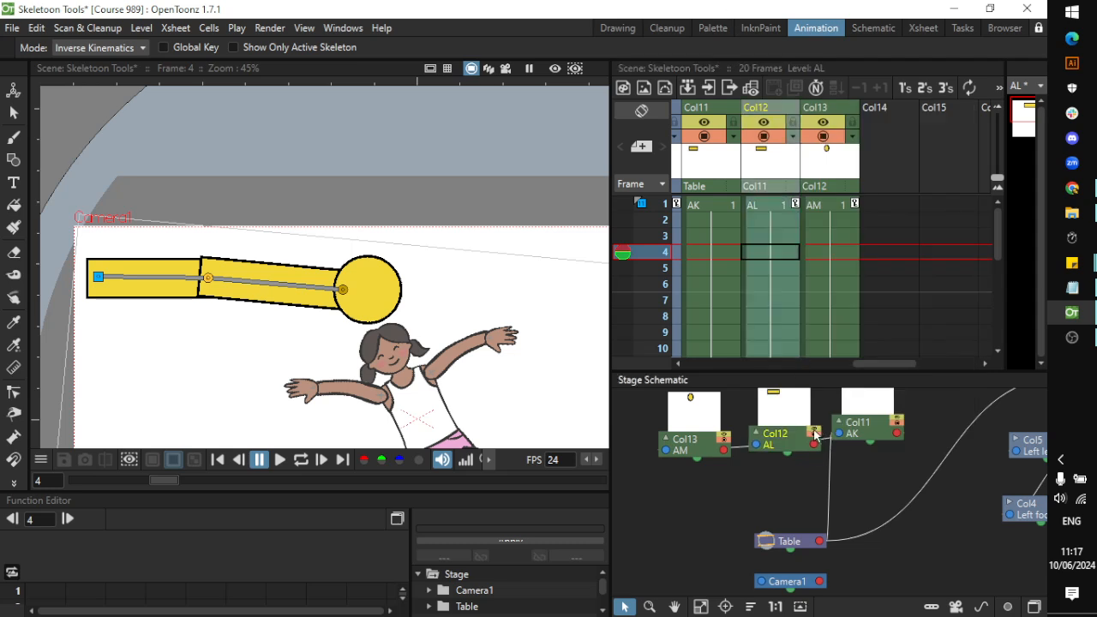
At frame 10, pose the arm with the second rectangle and circle bent steeply down below the first rectangle
click(720, 206)
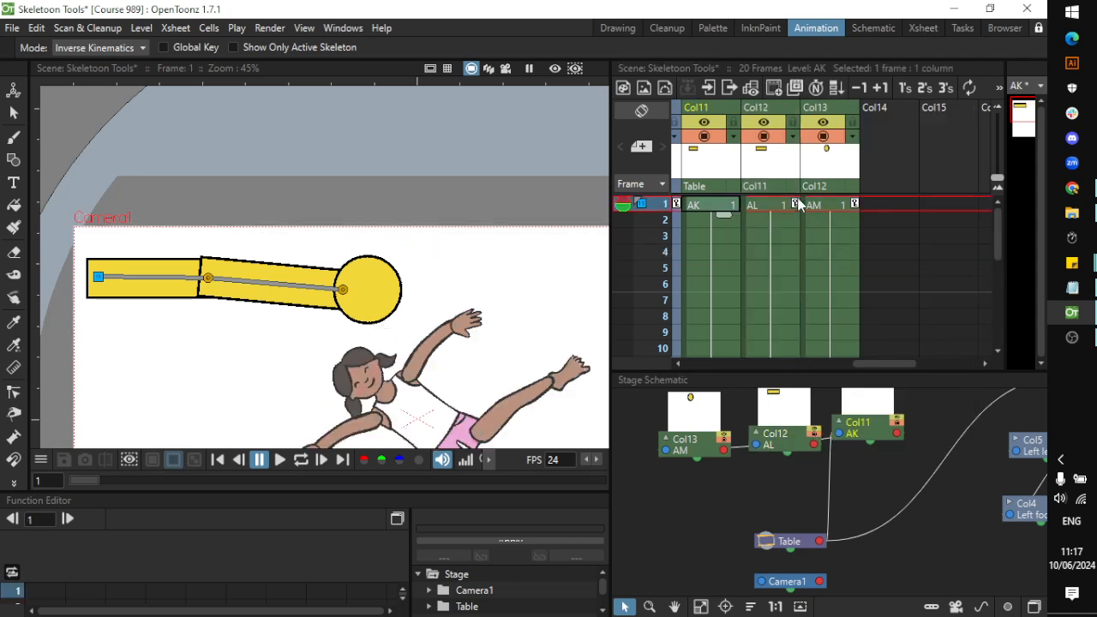
scroll(768, 231, down, 2)
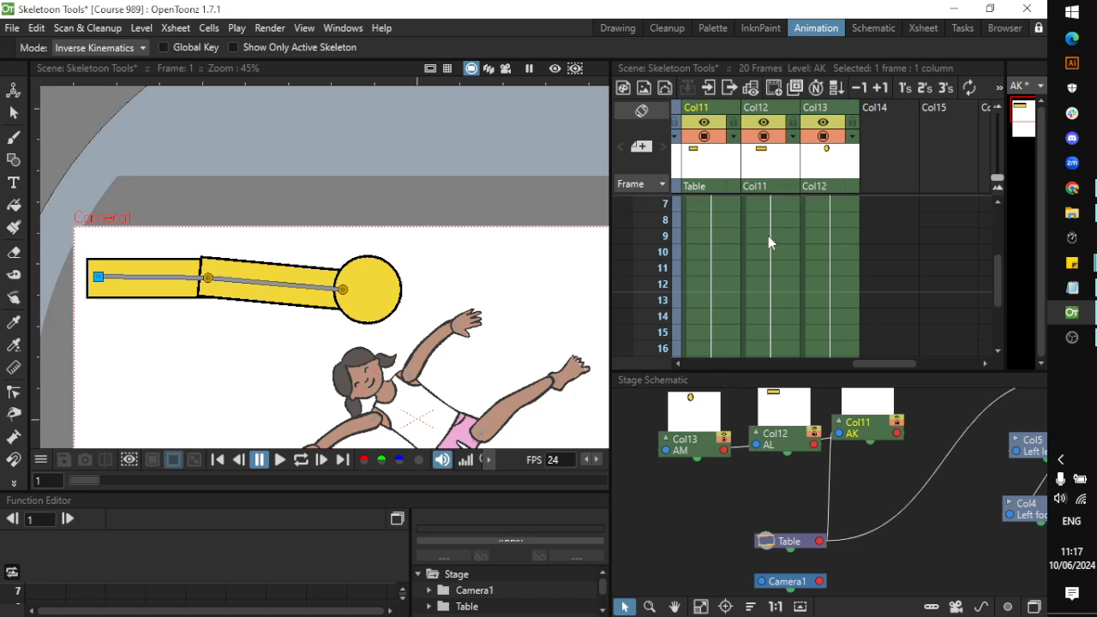
click(714, 250)
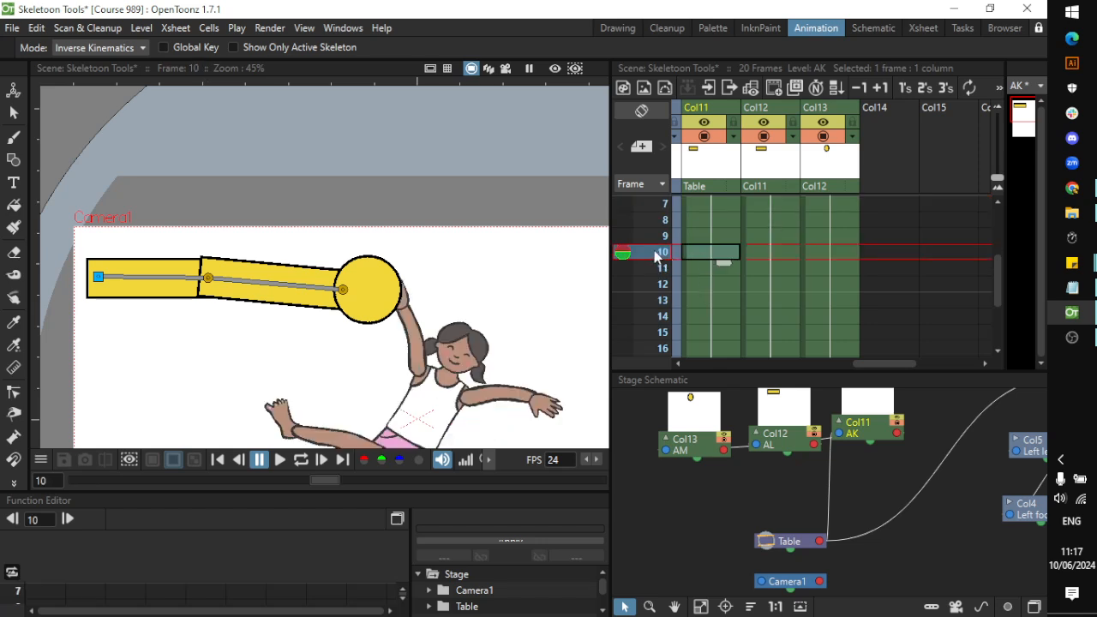
drag(376, 297, 260, 396)
At frame 20, swing the second rectangle and circle outward to a downward diagonal, and play the animation in a loop
scroll(858, 274, down, 3)
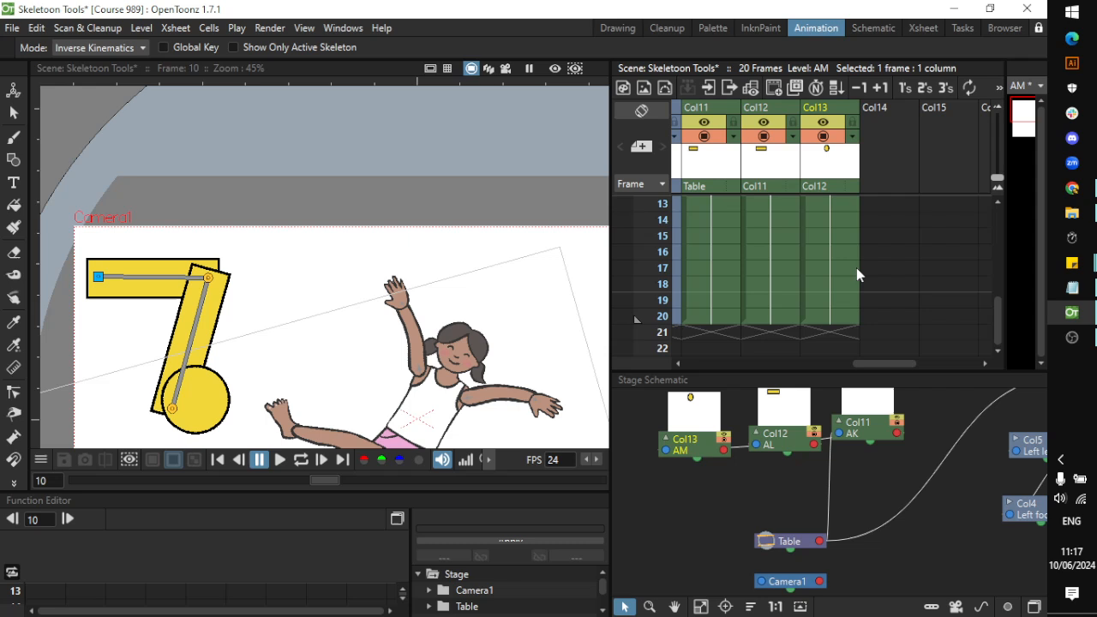
click(715, 323)
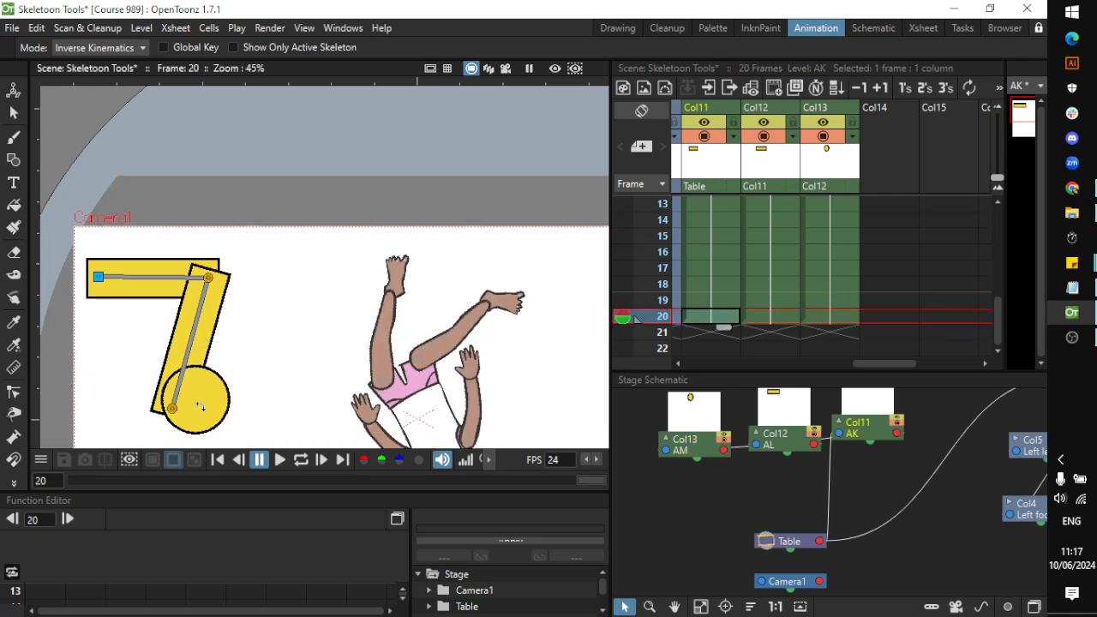
drag(200, 405, 344, 426)
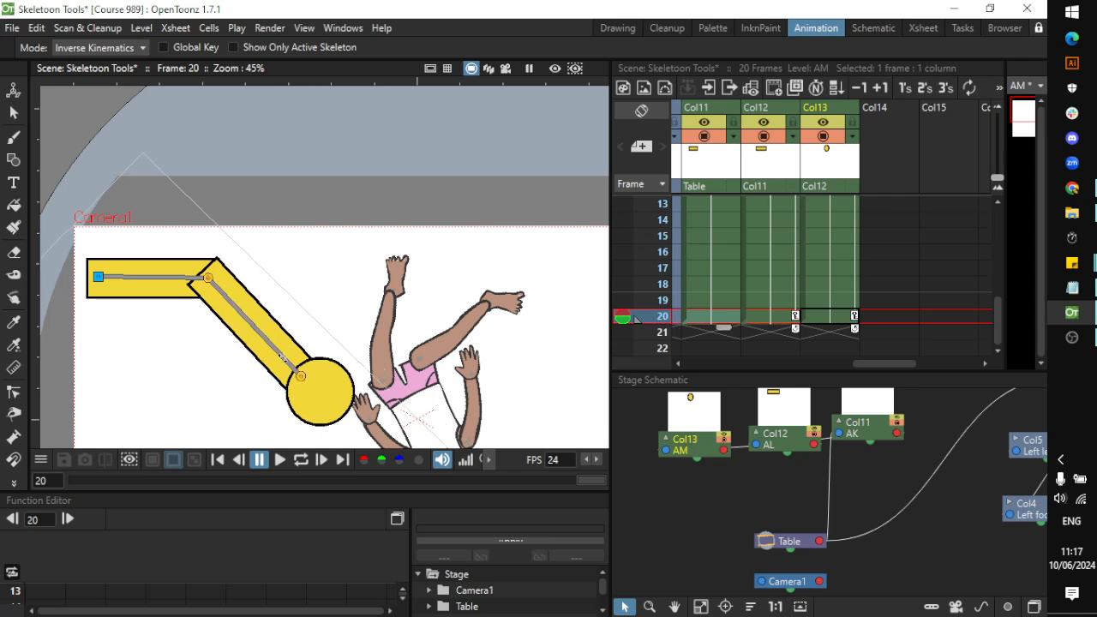
drag(280, 356, 345, 399)
click(340, 360)
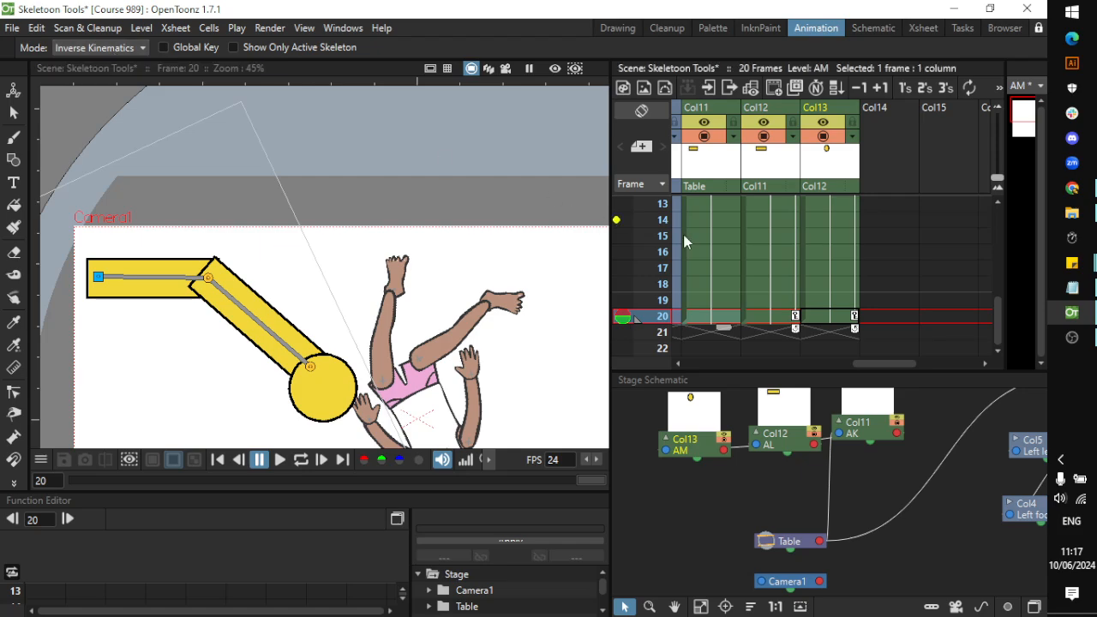
click(301, 461)
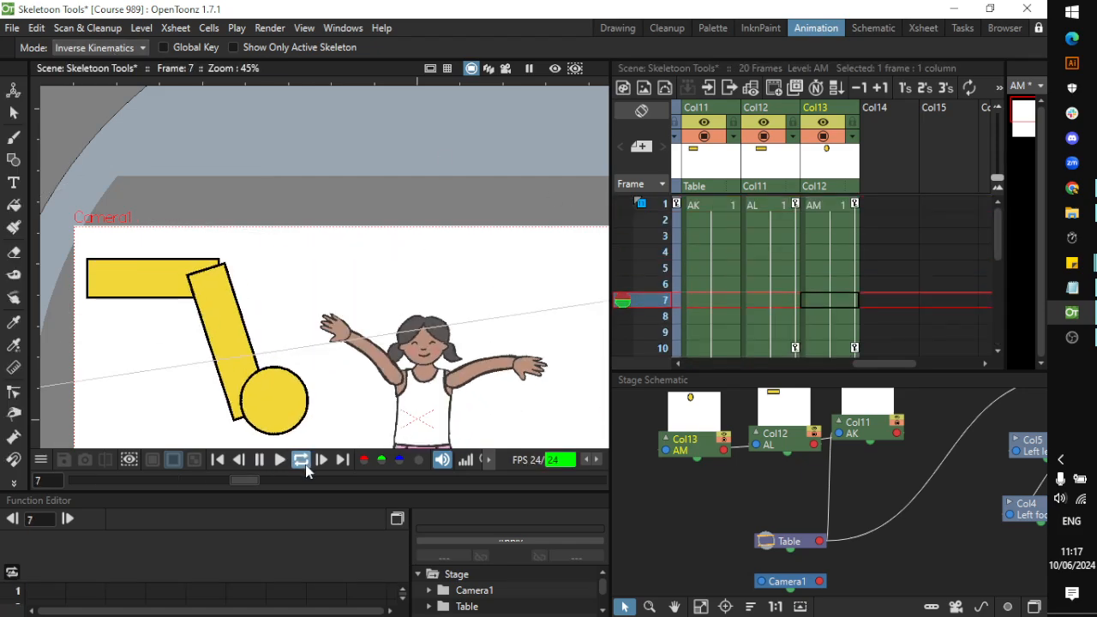